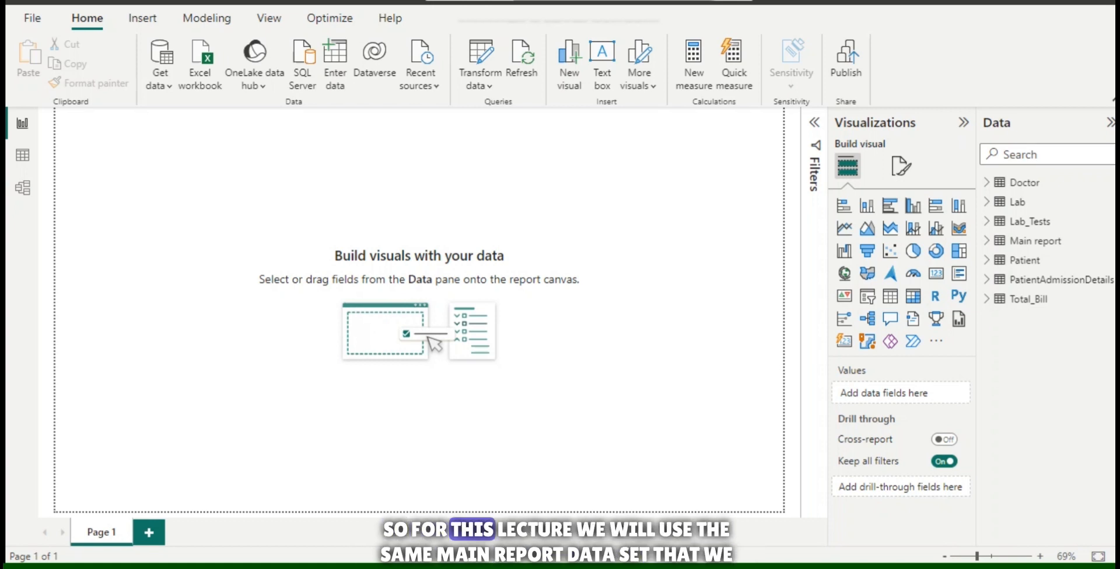
# Build an area chart of Clicks by Month from the Main report table.
pyautogui.click(987, 240)
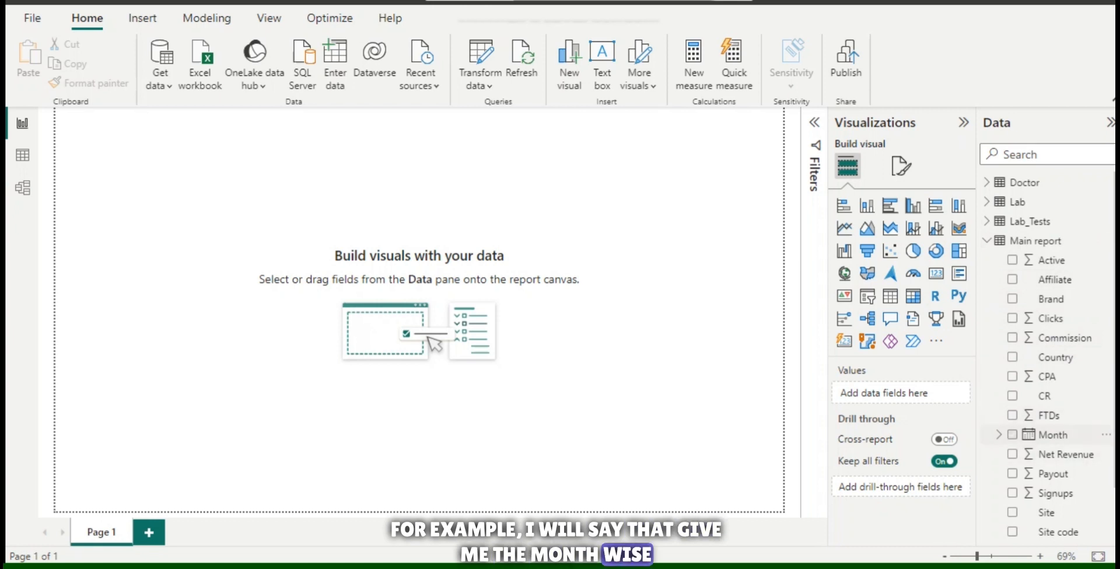
pyautogui.click(1013, 435)
pyautogui.click(1013, 318)
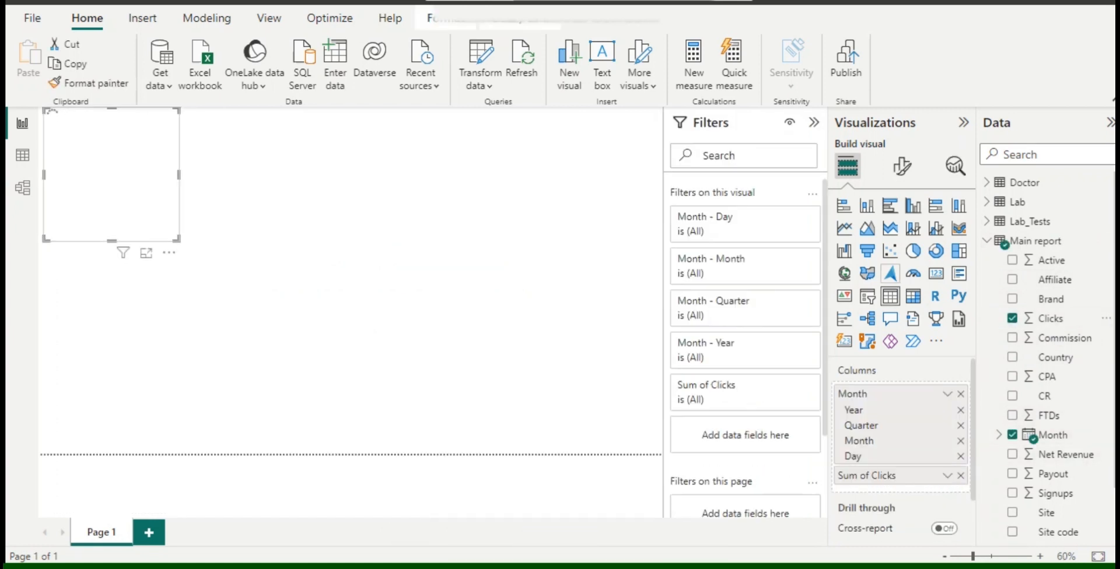
pyautogui.click(868, 228)
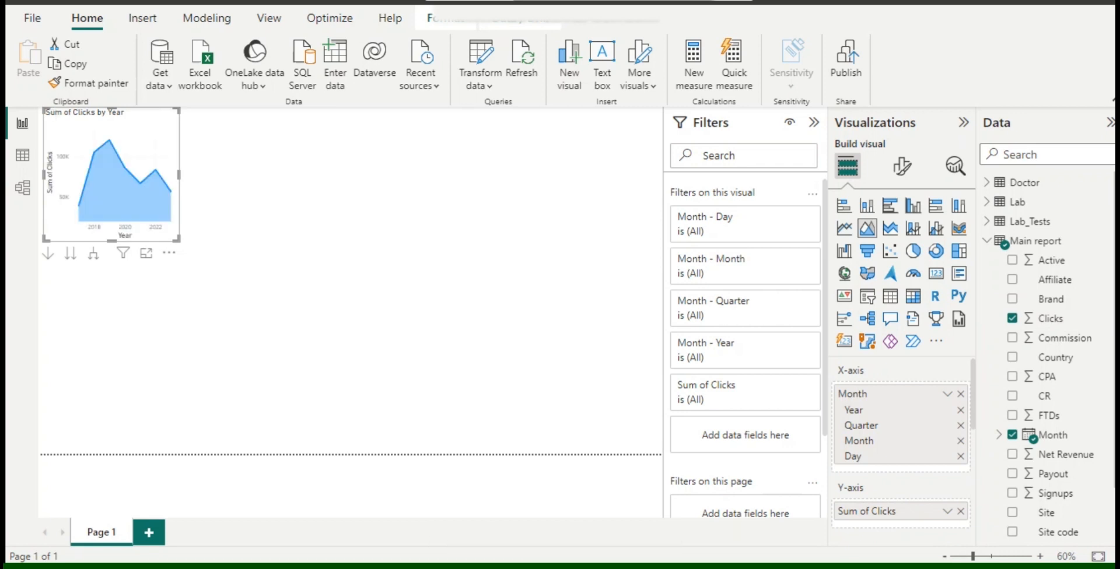
# Widen and reposition the clicks area chart, and plot its X-axis by plain Month instead of the date hierarchy.
pyautogui.moveTo(113, 184); pyautogui.dragTo(436, 233)
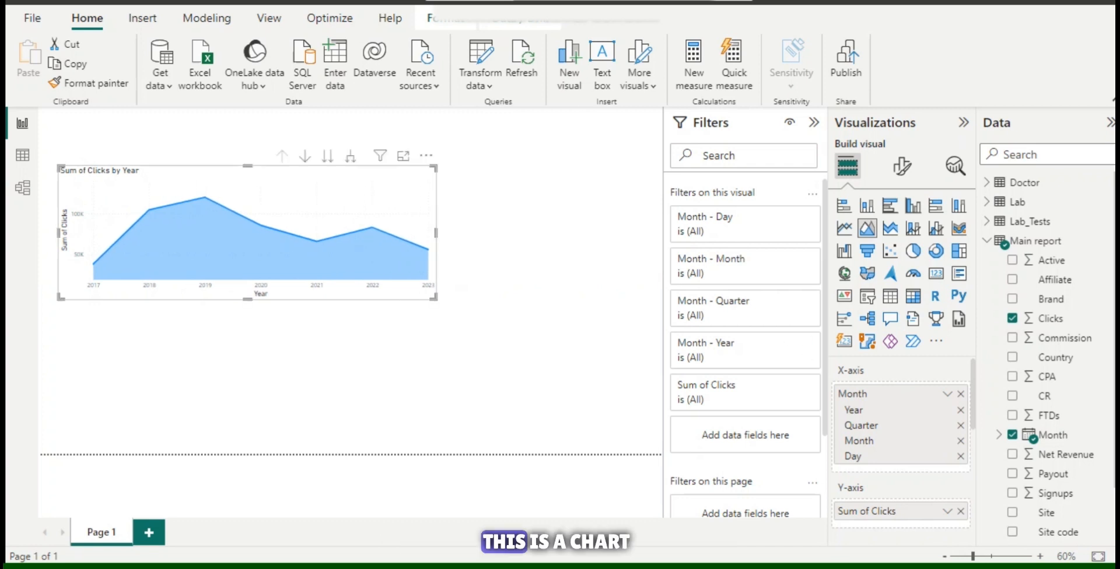
pyautogui.click(947, 394)
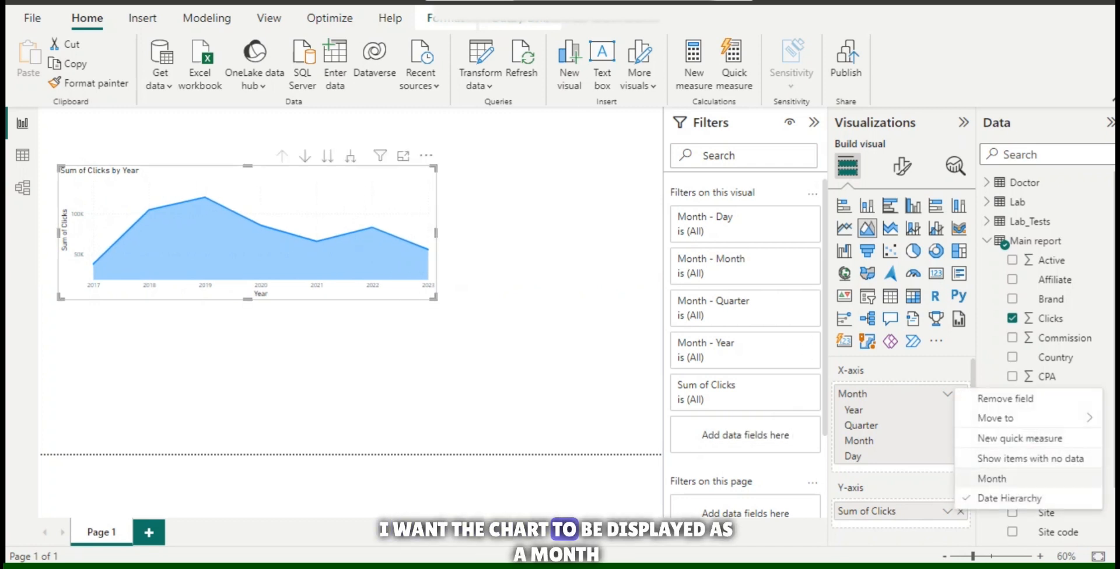
pyautogui.click(978, 475)
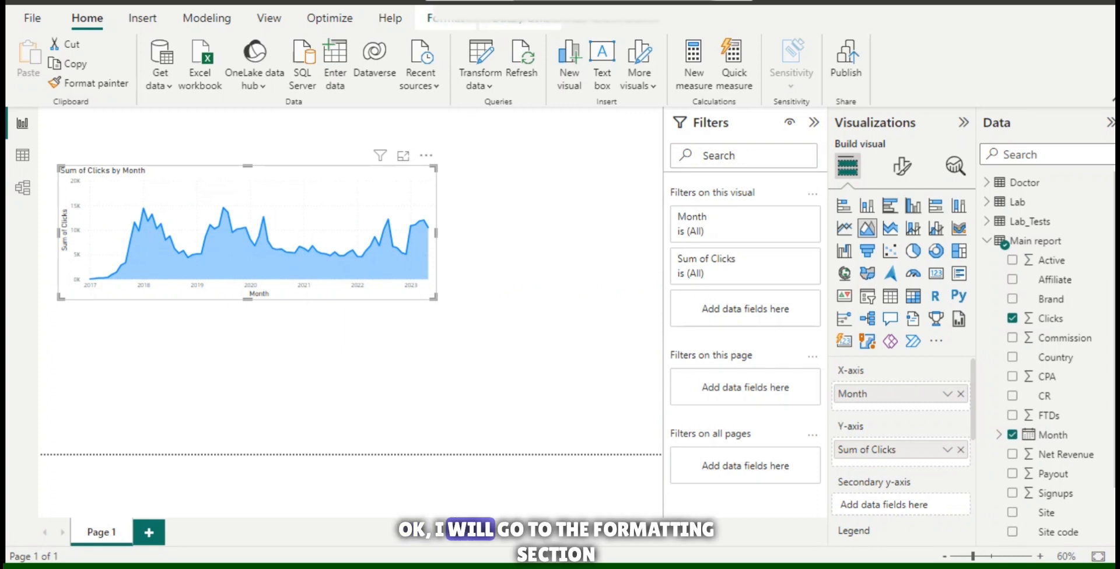
# Turn off the X-axis and Y-axis titles of the clicks area chart.
pyautogui.click(902, 166)
pyautogui.write('title')
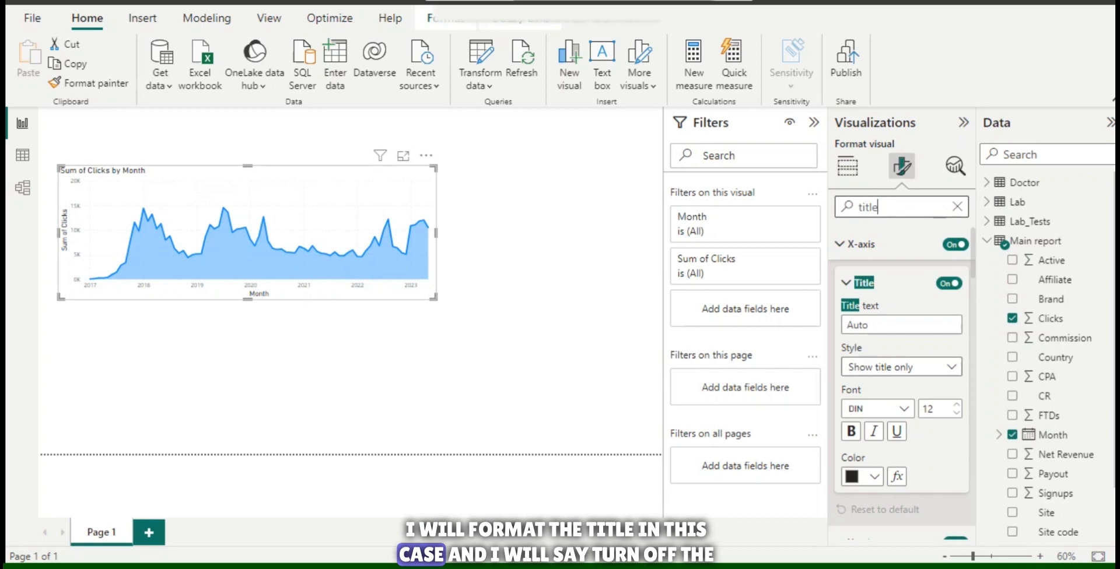
pyautogui.scroll(-6, 902, 382)
pyautogui.scroll(5, 902, 382)
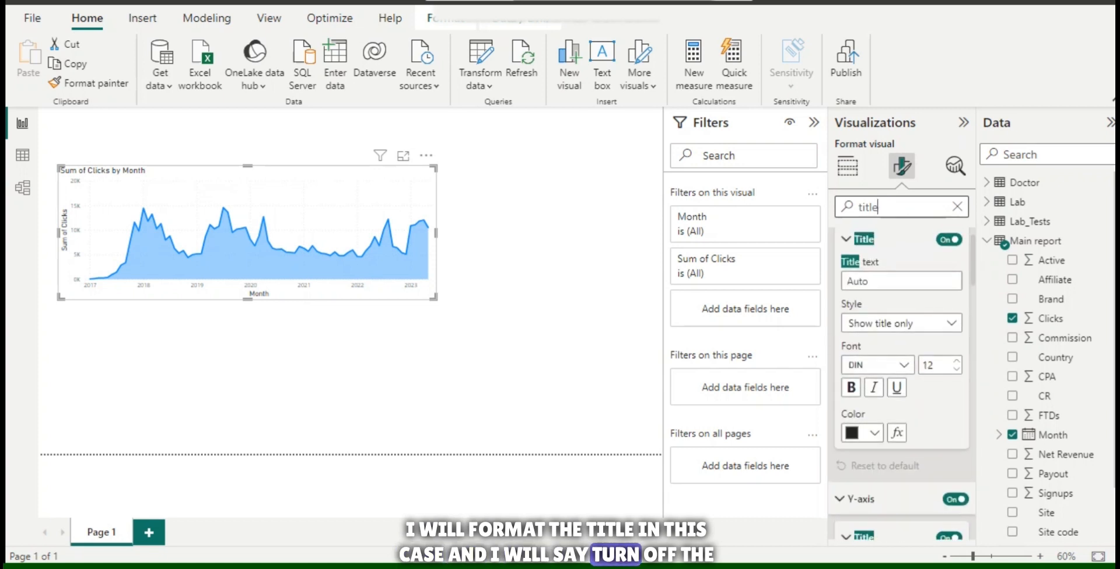
pyautogui.click(949, 240)
pyautogui.scroll(-3, 902, 382)
pyautogui.click(949, 362)
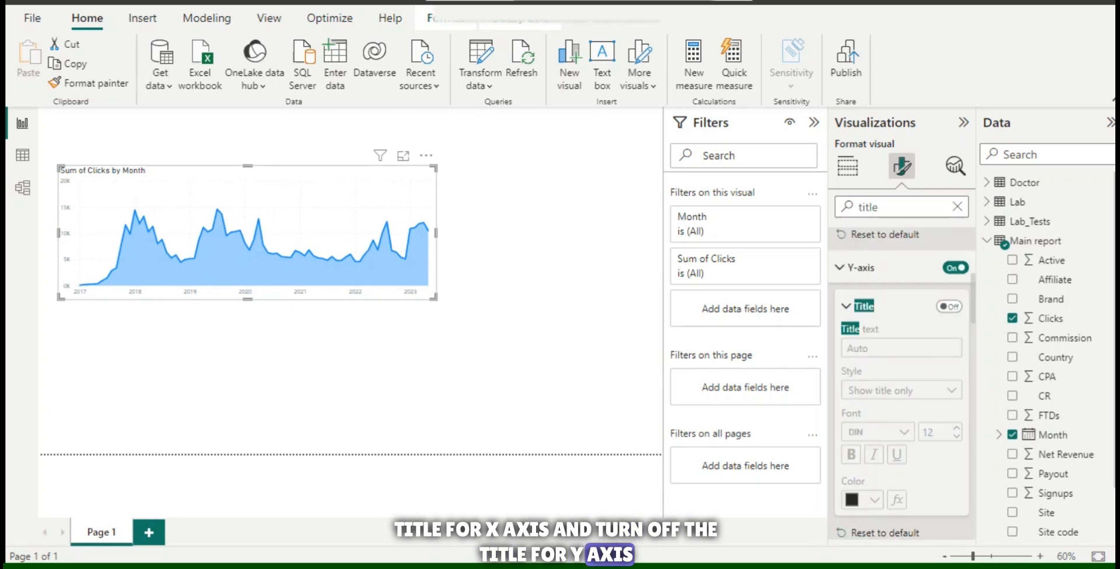
# Change the area chart's title text to "Trend of Clicks".
pyautogui.scroll(-5, 902, 382)
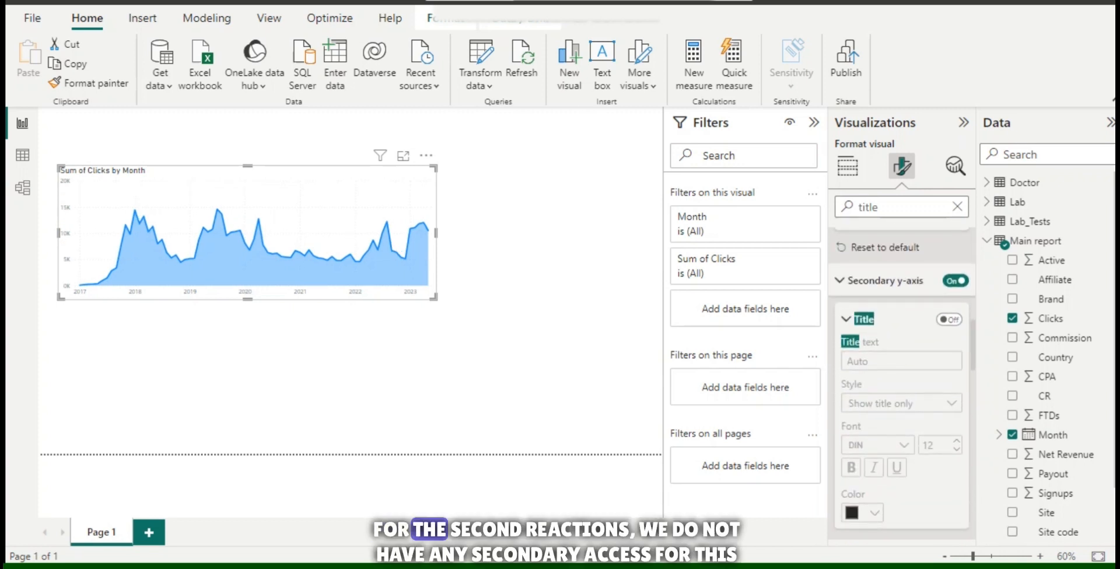
pyautogui.scroll(-5, 902, 382)
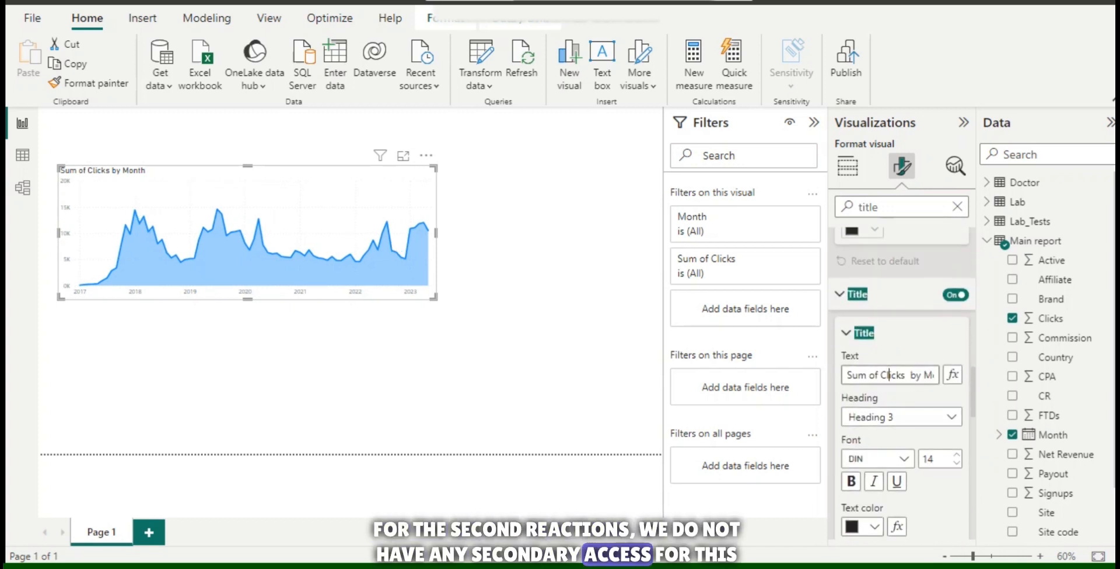
pyautogui.tripleClick(884, 375)
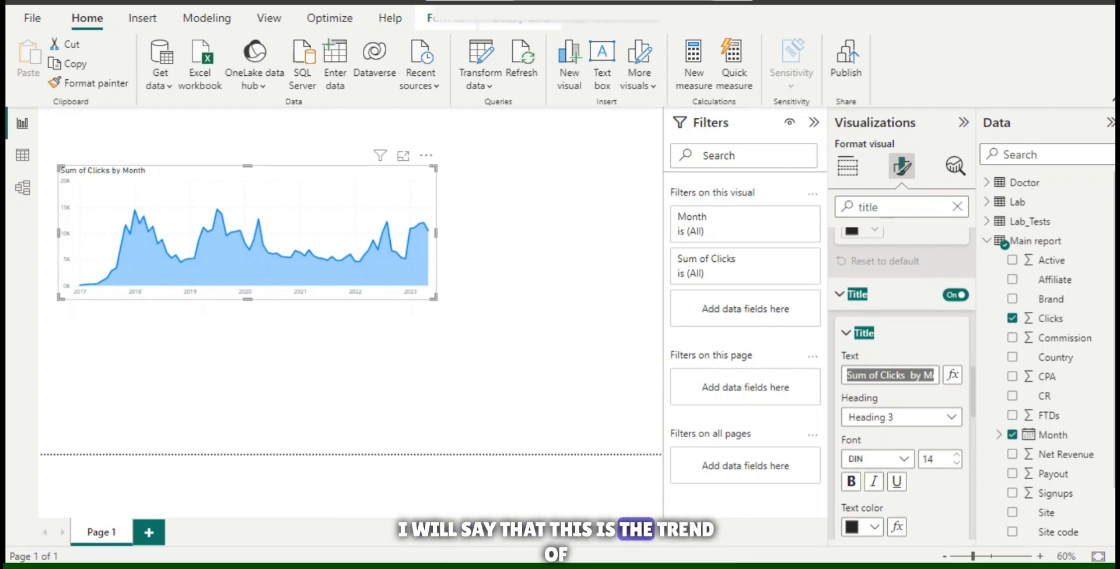
pyautogui.write('Trend of Clicks')
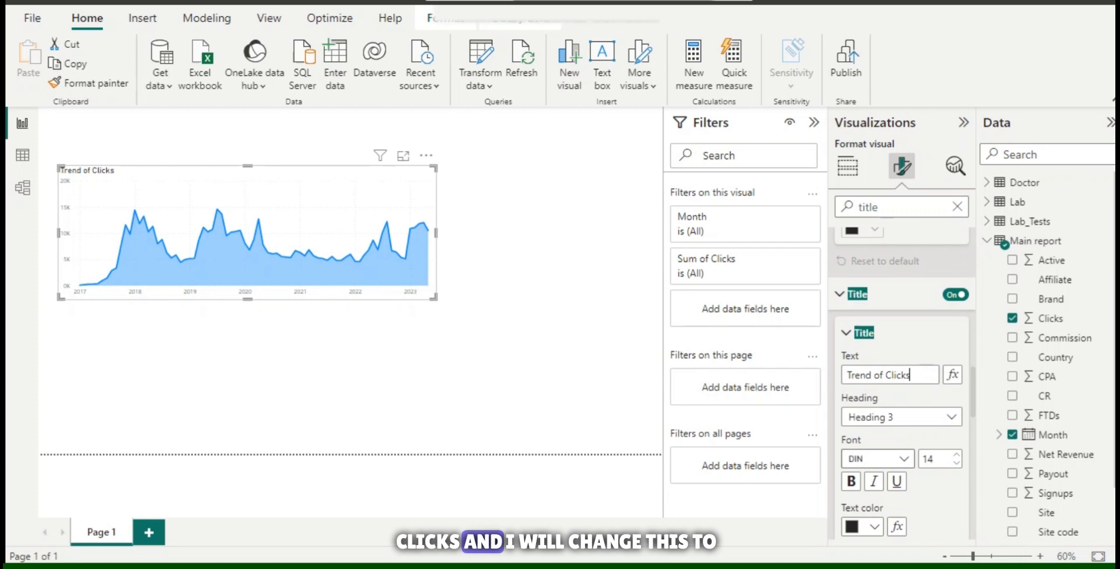
# Format the chart title in Cambria, size 16, bold.
pyautogui.click(904, 459)
pyautogui.click(897, 293)
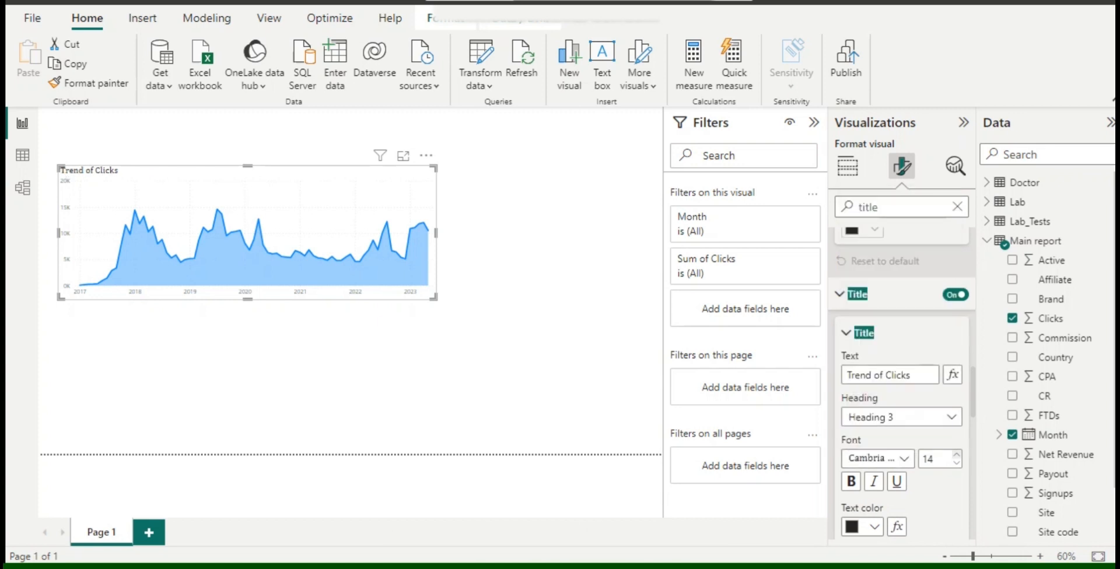
pyautogui.click(851, 482)
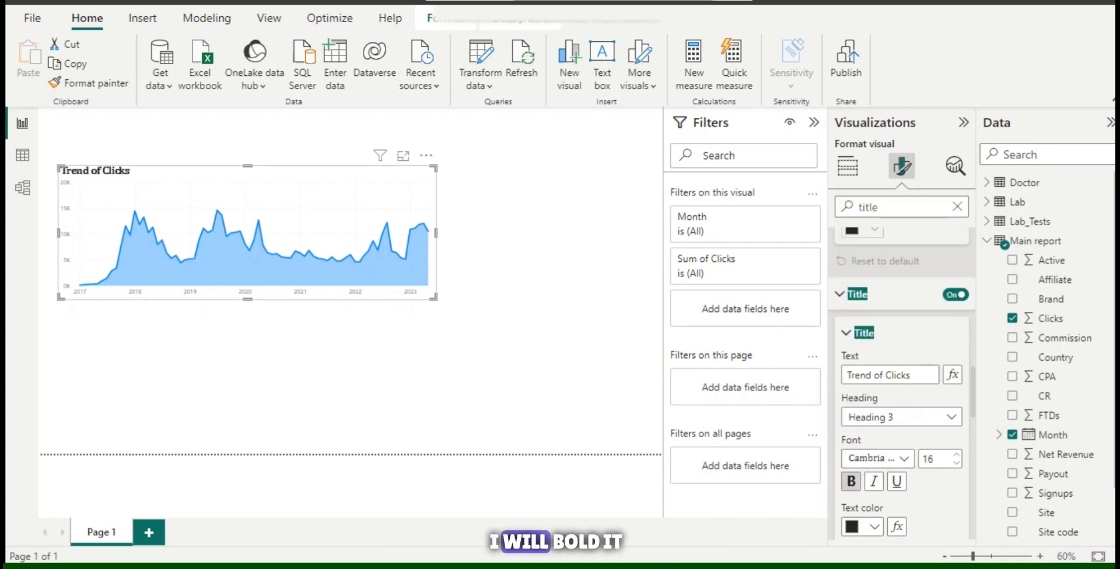
# Give the chart title white text on an orange background and center it horizontally.
pyautogui.click(862, 527)
pyautogui.click(862, 271)
pyautogui.scroll(-2, 898, 350)
pyautogui.click(863, 459)
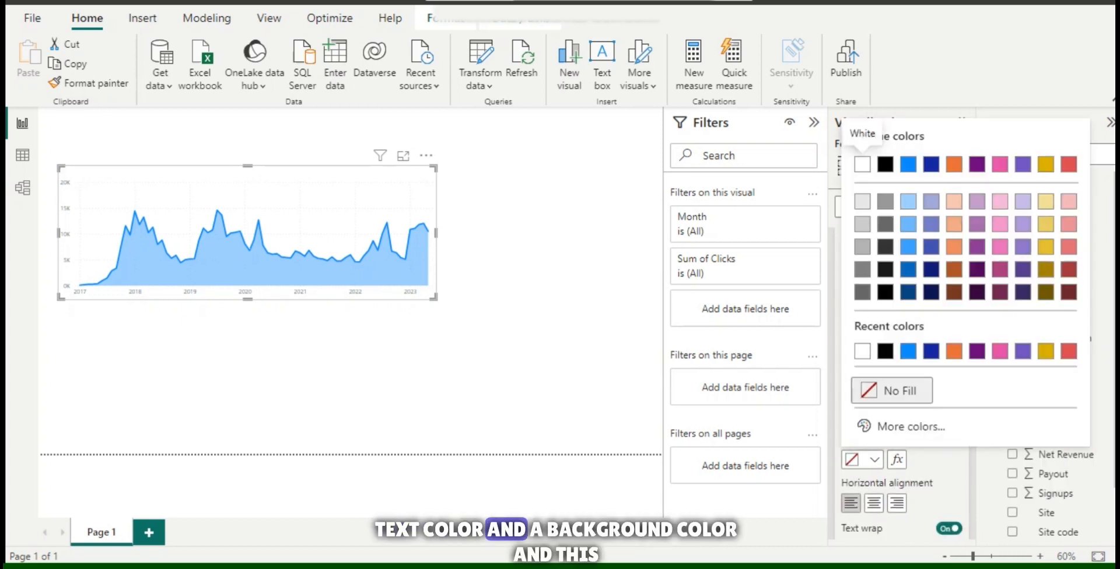
pyautogui.click(955, 163)
pyautogui.click(874, 503)
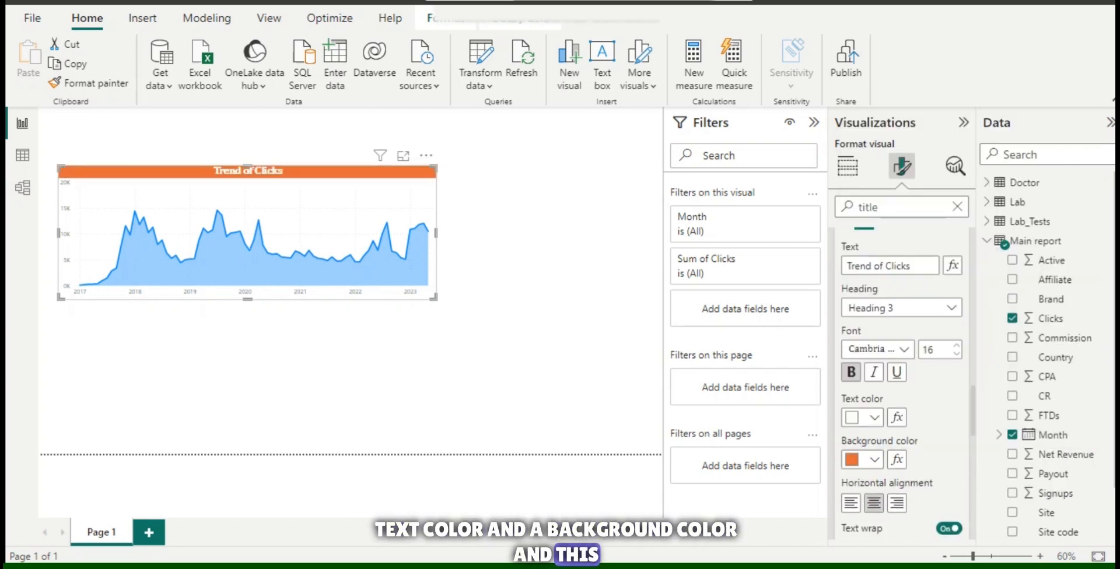
# Find the chart's color settings and set the Sum of Clicks line color to dark gold.
pyautogui.hotkey('ctrl', 'a')
pyautogui.write('color')
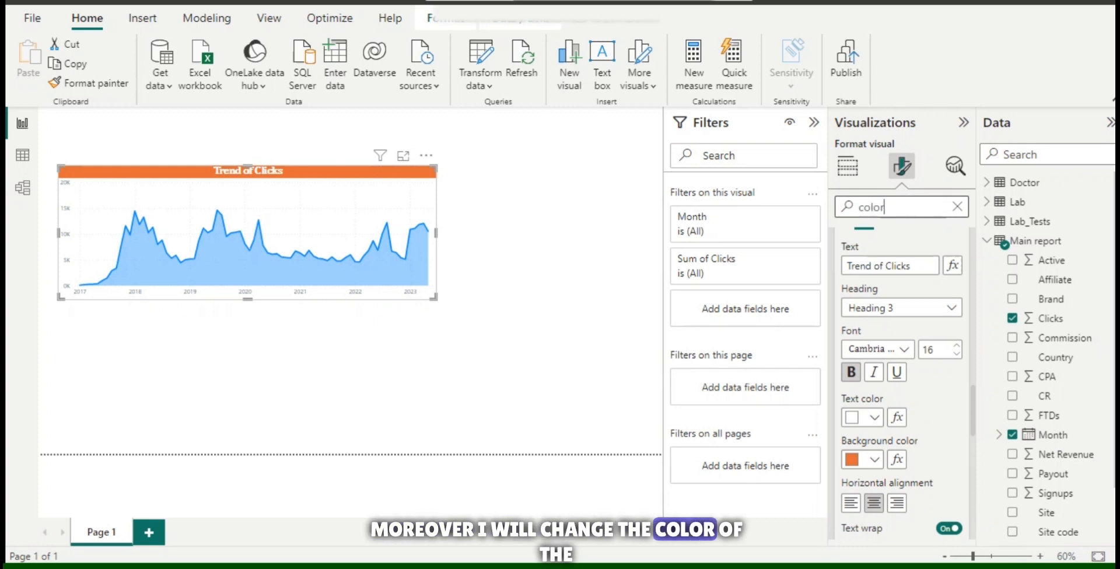
pyautogui.scroll(-10, 902, 379)
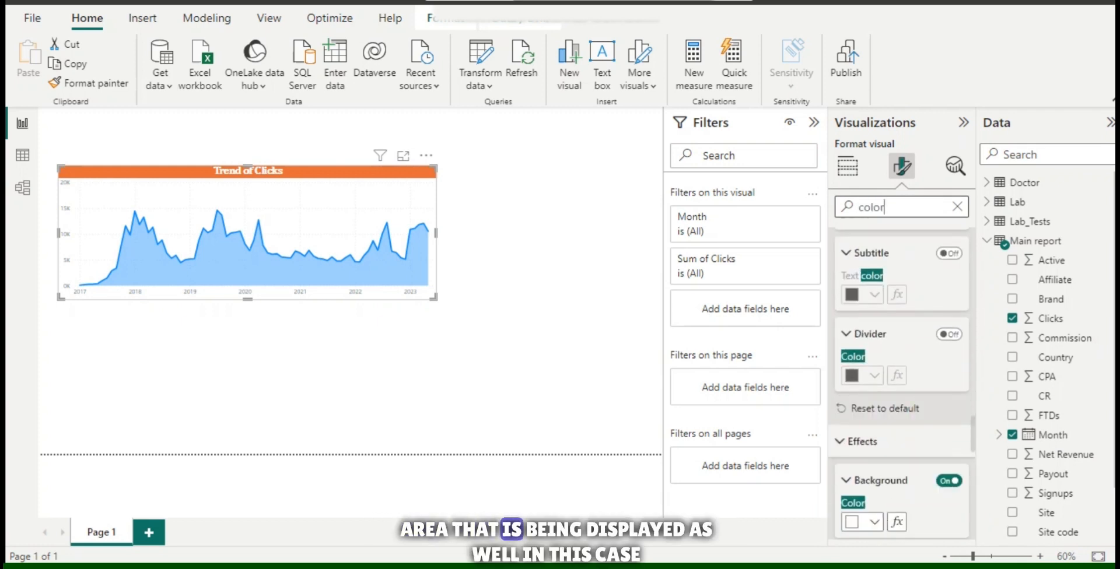
pyautogui.scroll(-5, 902, 379)
pyautogui.scroll(10, 901, 379)
pyautogui.scroll(10, 902, 379)
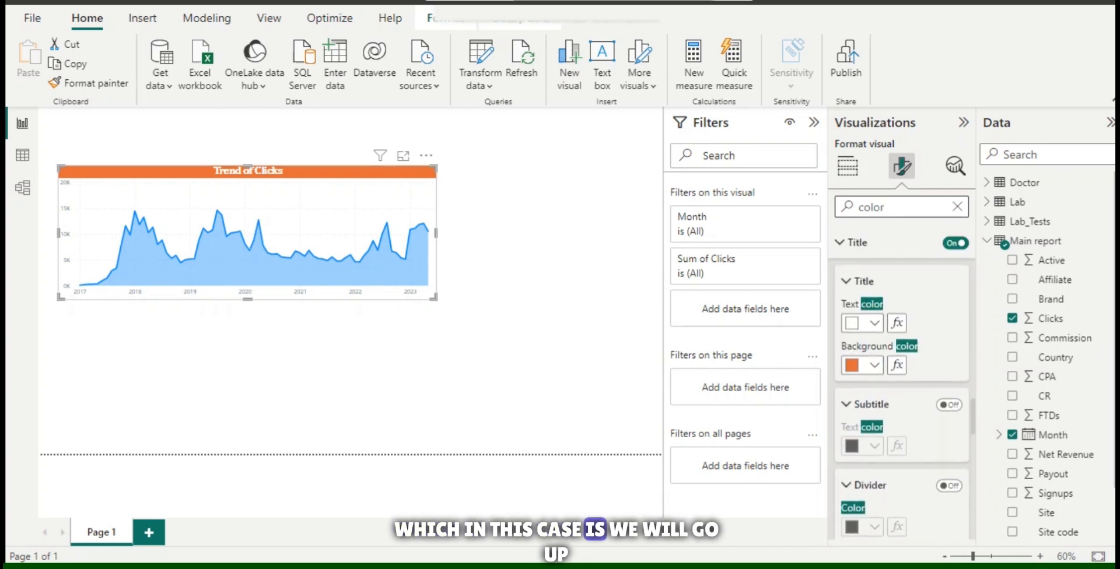
pyautogui.scroll(5, 902, 379)
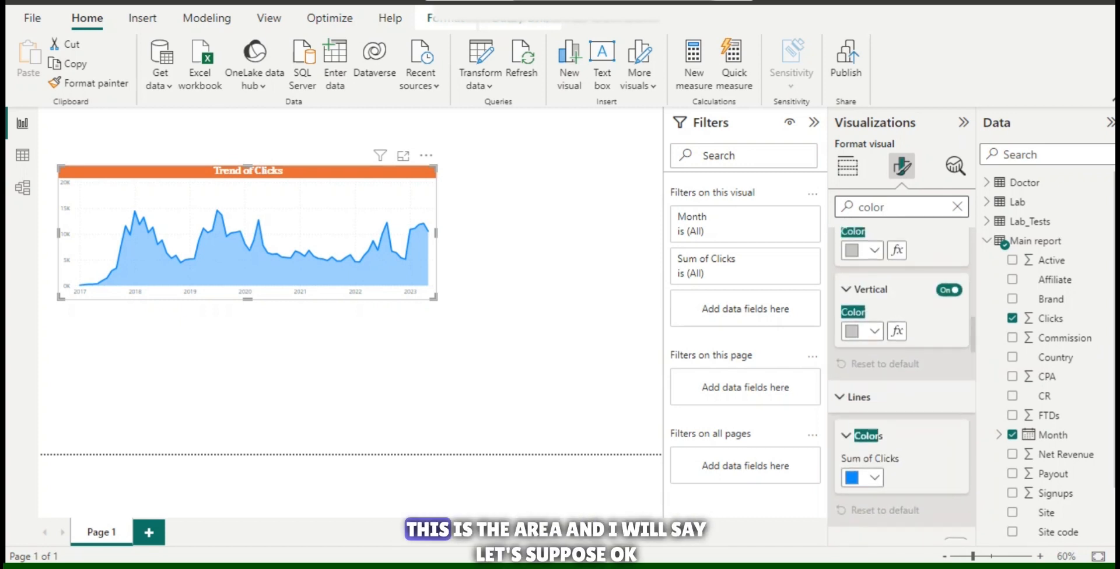
pyautogui.click(863, 477)
pyautogui.click(1046, 325)
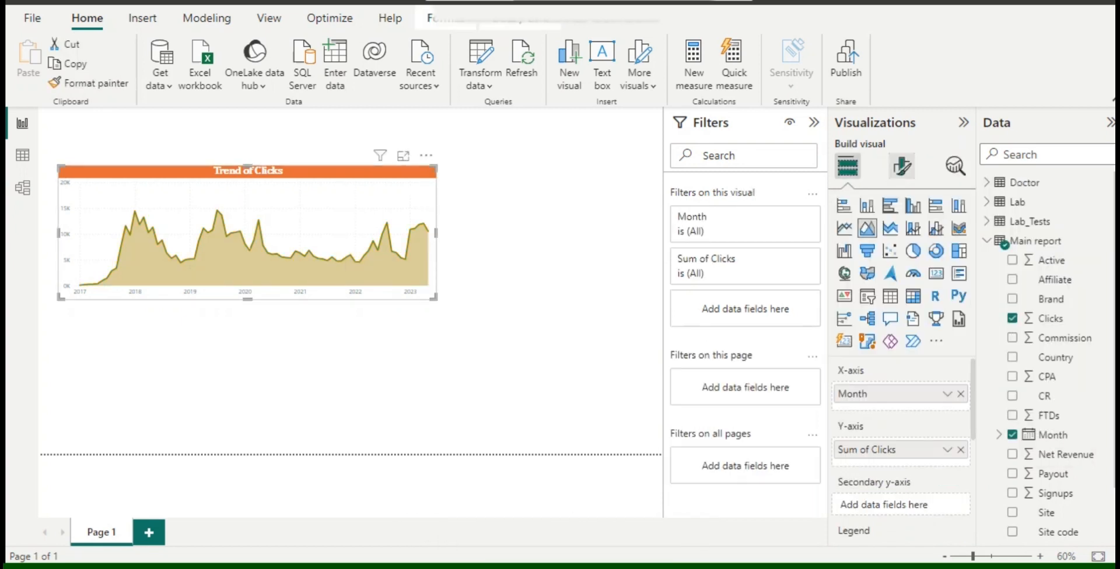
# Extend the area chart's title text to "Trend of Clicks Over Time".
pyautogui.click(902, 166)
pyautogui.click(902, 208)
pyautogui.write('title')
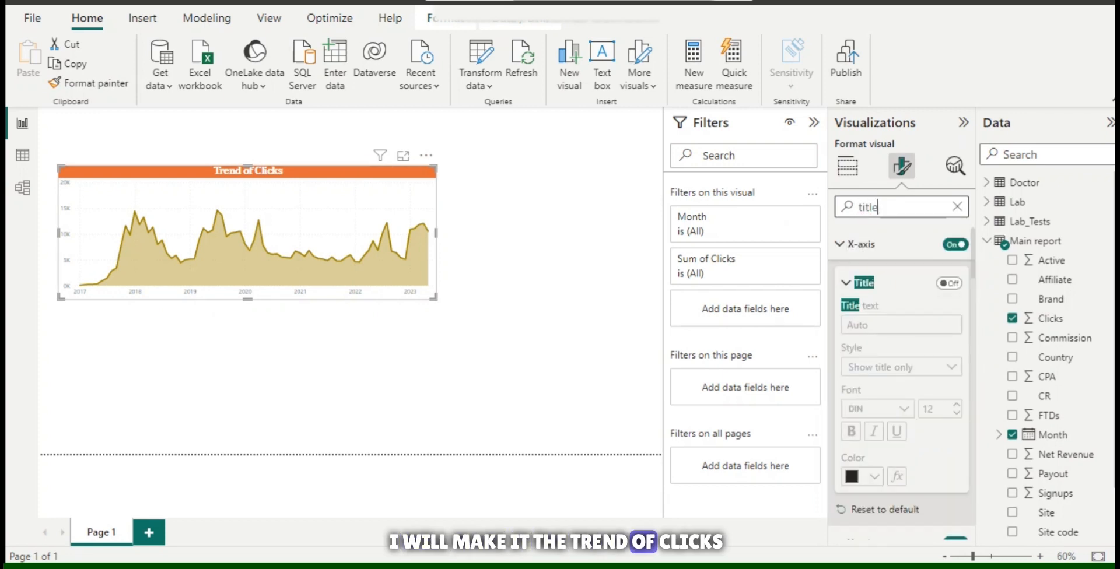
pyautogui.scroll(-10, 902, 379)
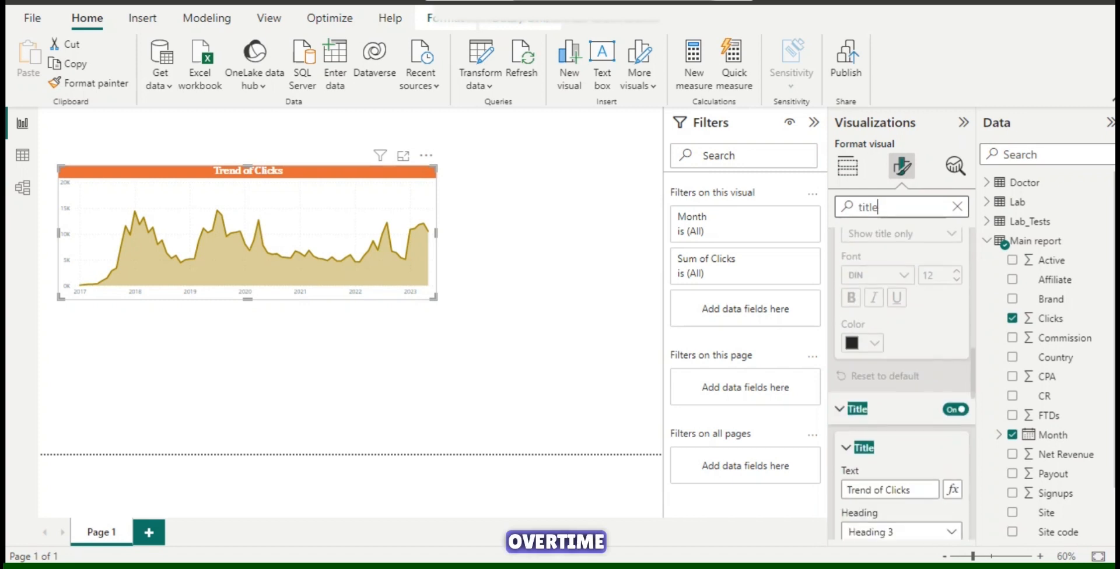
pyautogui.click(911, 362)
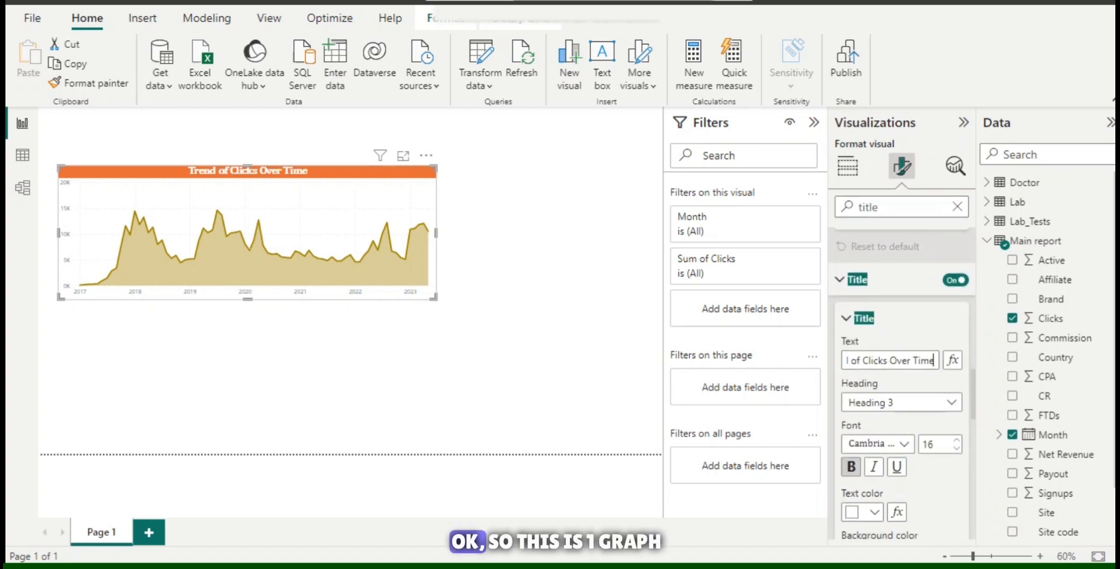
# Create a stacked bar chart of Net Revenue by Affiliate below the area chart and swap its measure for Signups.
pyautogui.click(537, 327)
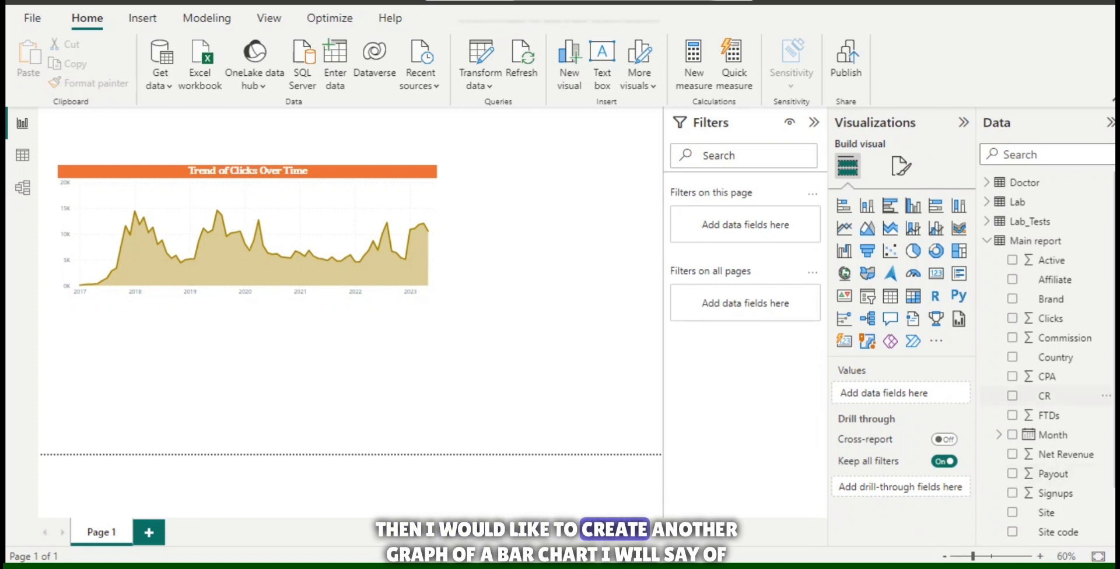
pyautogui.scroll(-2, 1050, 408)
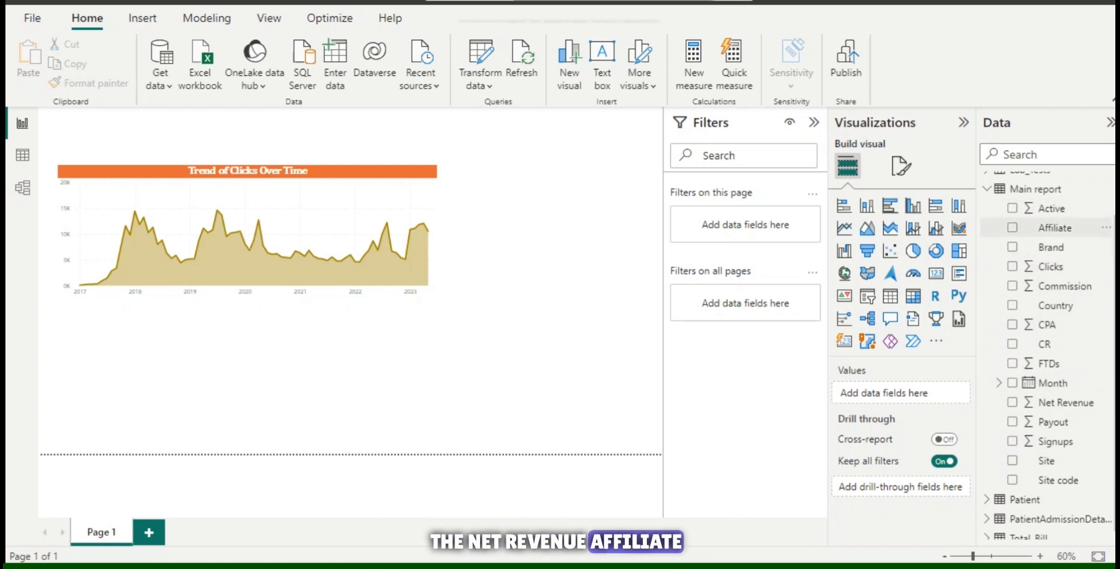
pyautogui.click(1012, 228)
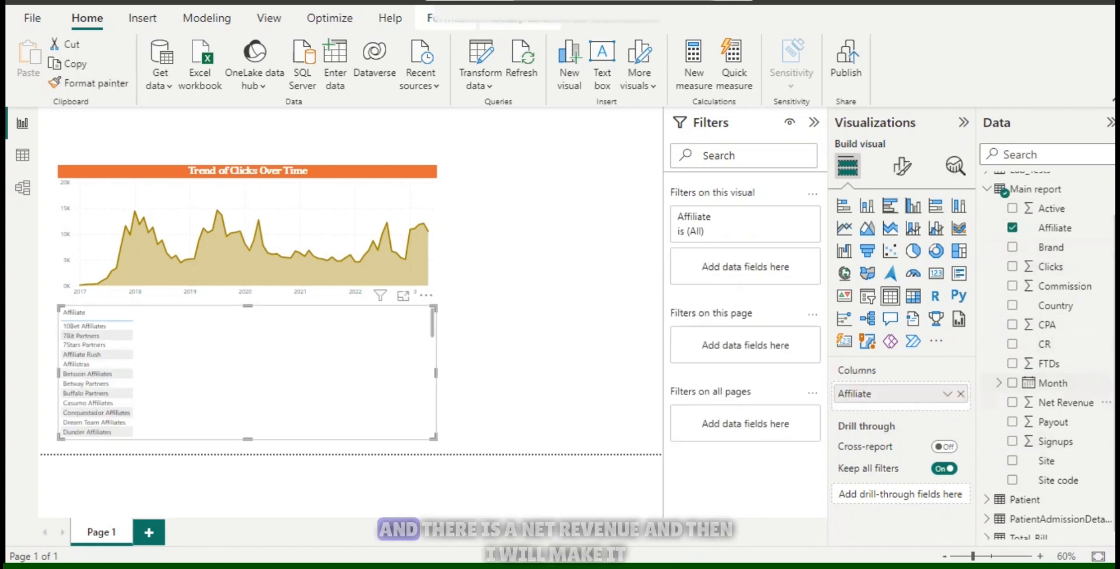
pyautogui.click(1012, 402)
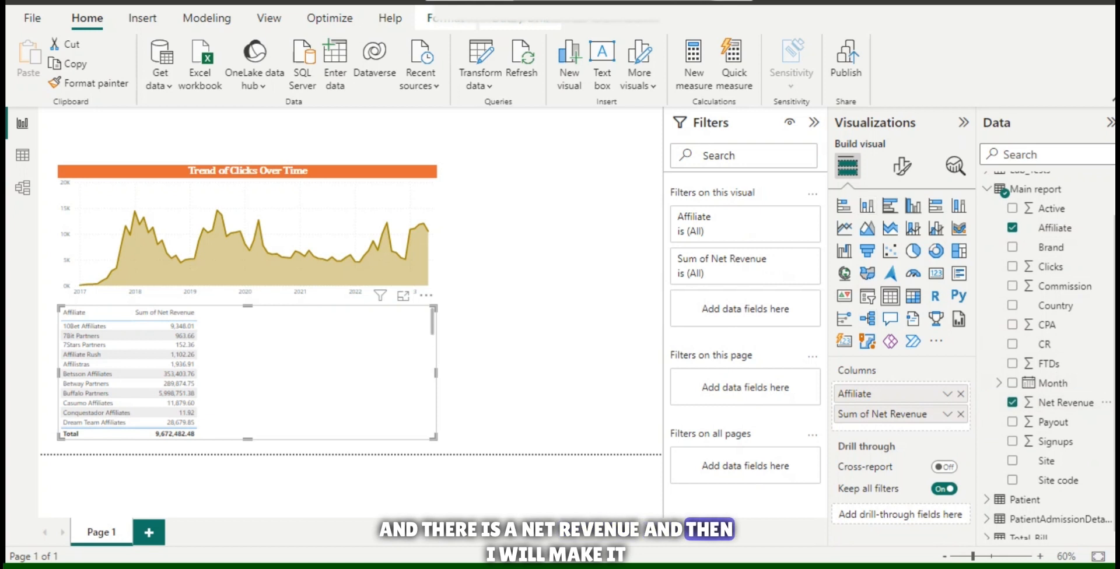
pyautogui.click(843, 206)
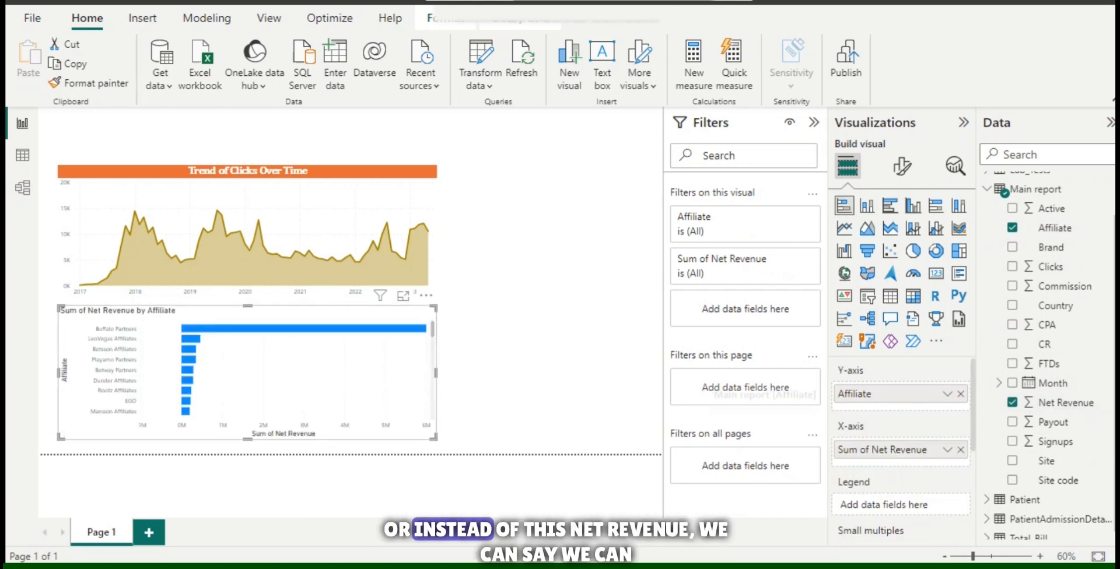
pyautogui.click(960, 450)
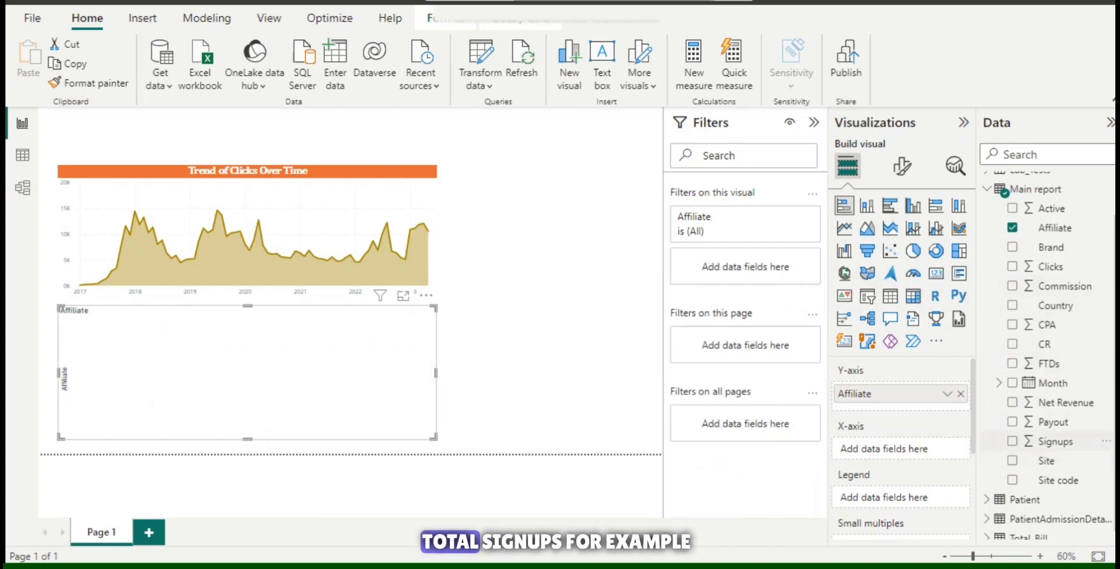
pyautogui.click(1012, 442)
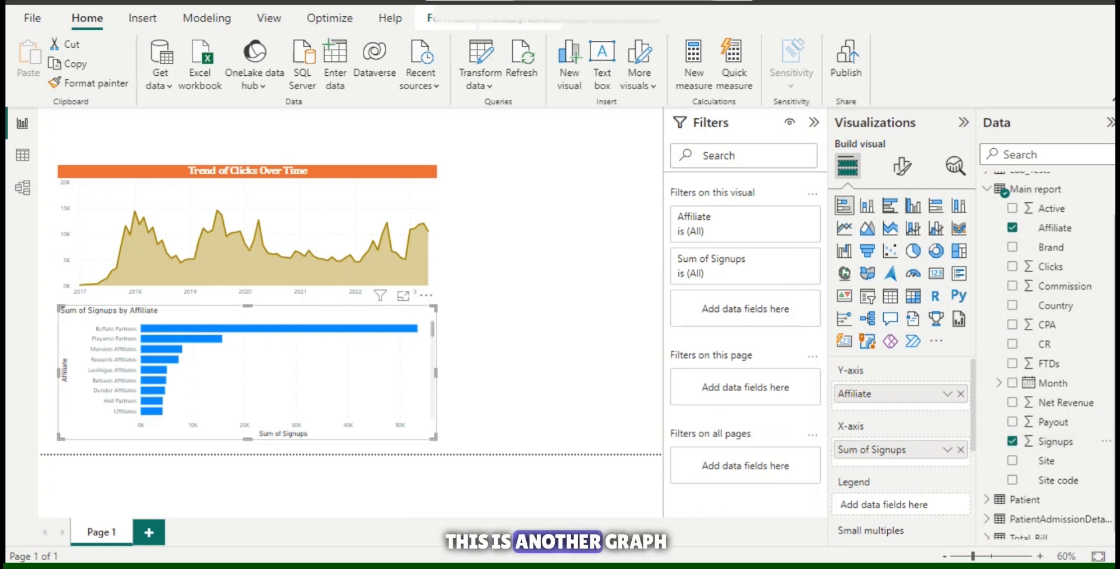
# Turn off the Y-axis and X-axis titles of the signups by affiliate bar chart.
pyautogui.click(902, 166)
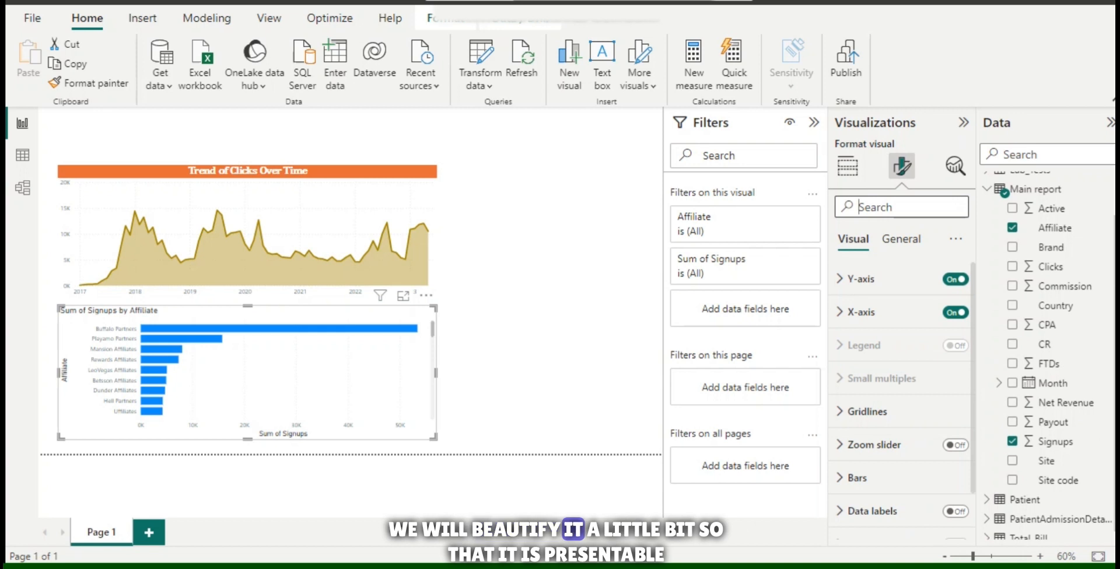
pyautogui.write('title')
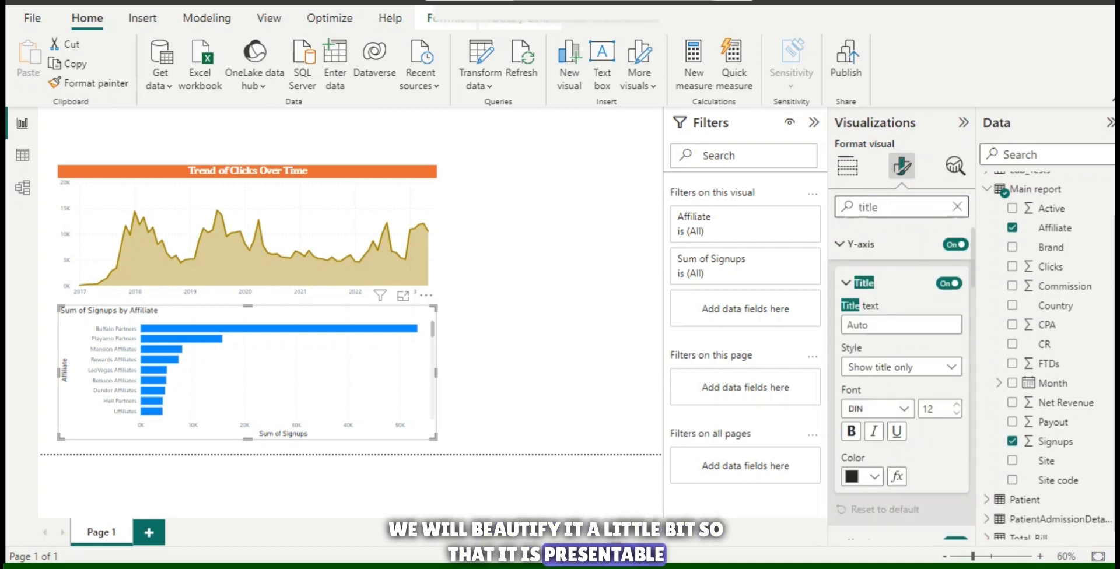
pyautogui.click(949, 283)
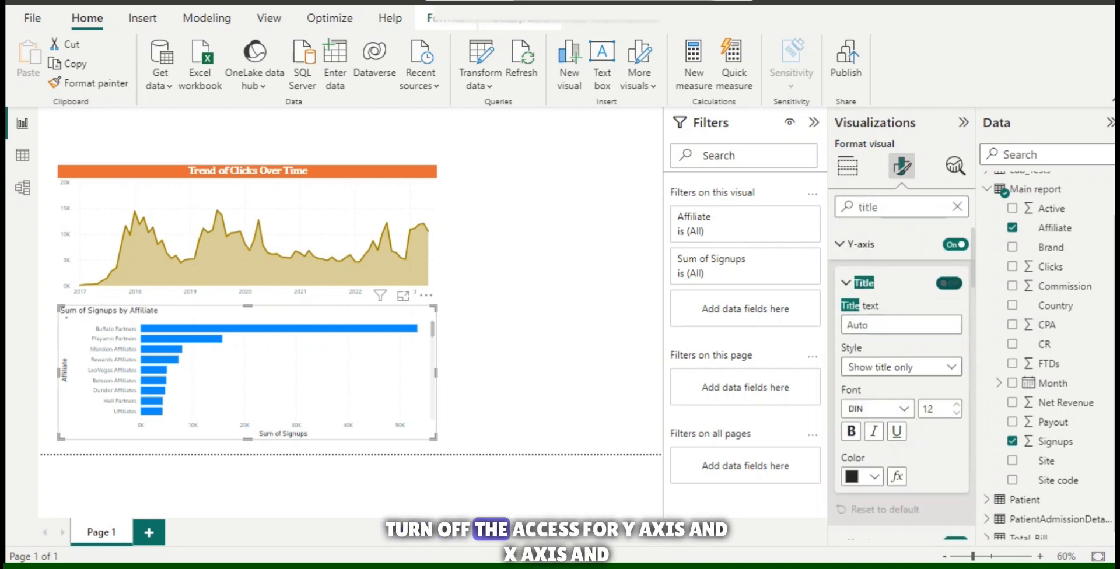
pyautogui.scroll(-3, 949, 350)
pyautogui.click(949, 378)
pyautogui.scroll(-5, 949, 378)
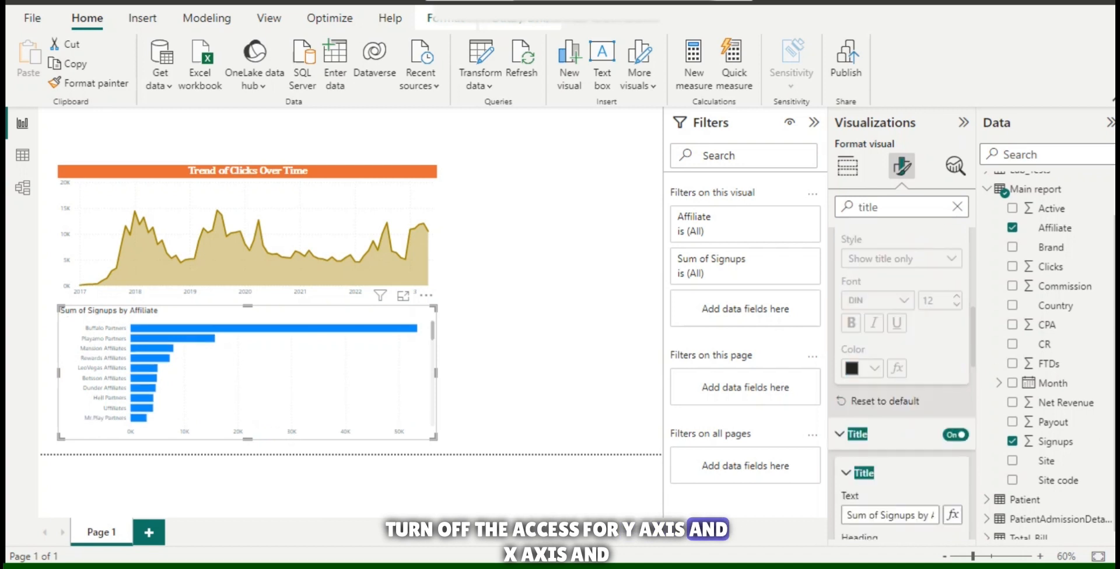
# Change the bar chart's title text to "Total Signups By Affiliate".
pyautogui.tripleClick(900, 361)
pyautogui.write('Total Sign')
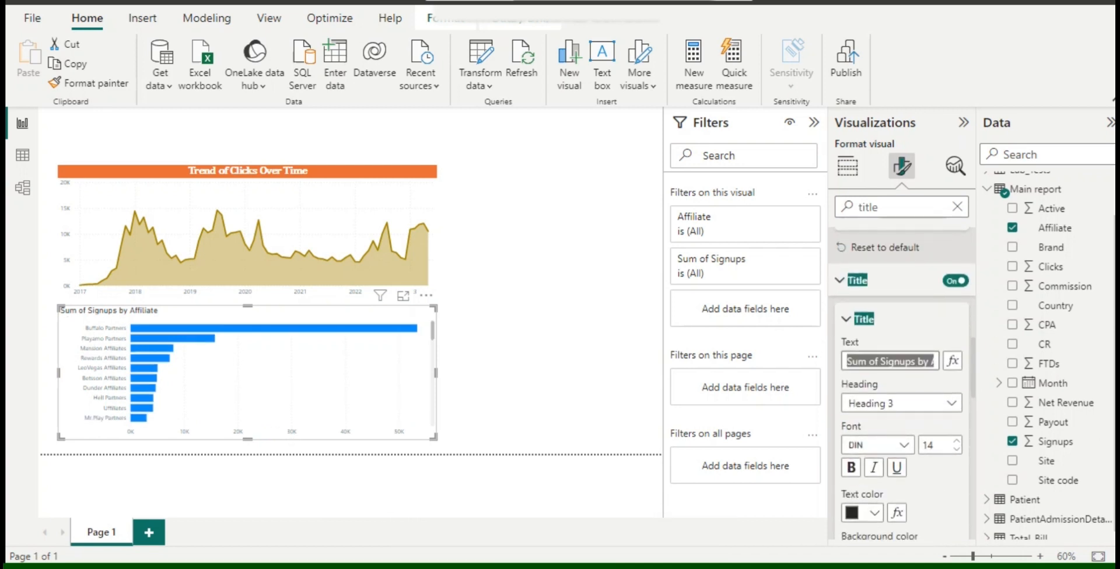
pyautogui.write('ups By Affiliate')
# Set the bar chart title's font to Cambria Math at size 17.
pyautogui.click(877, 446)
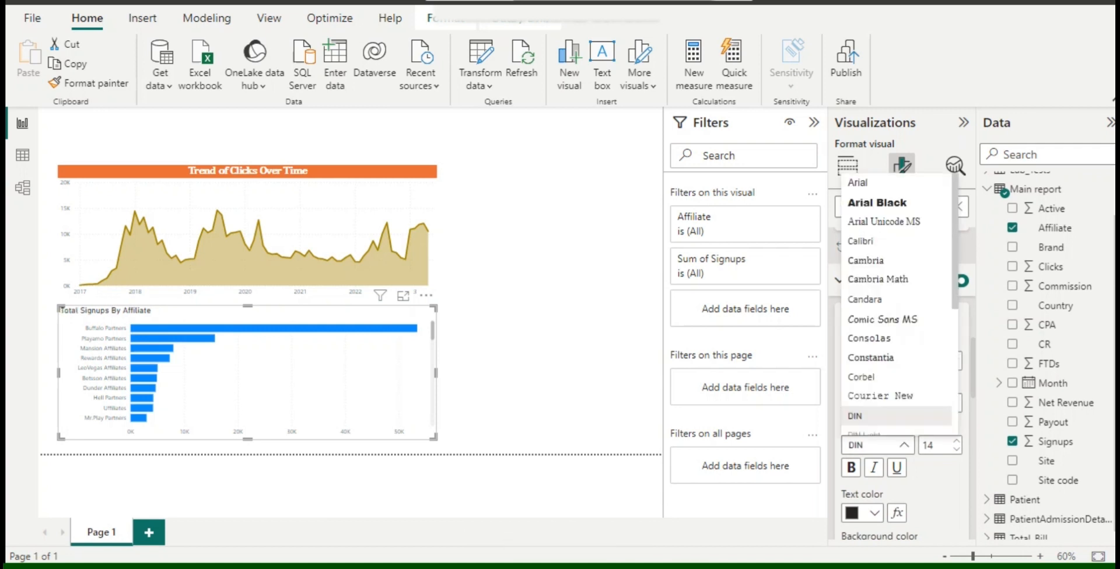
pyautogui.click(869, 278)
pyautogui.click(957, 441)
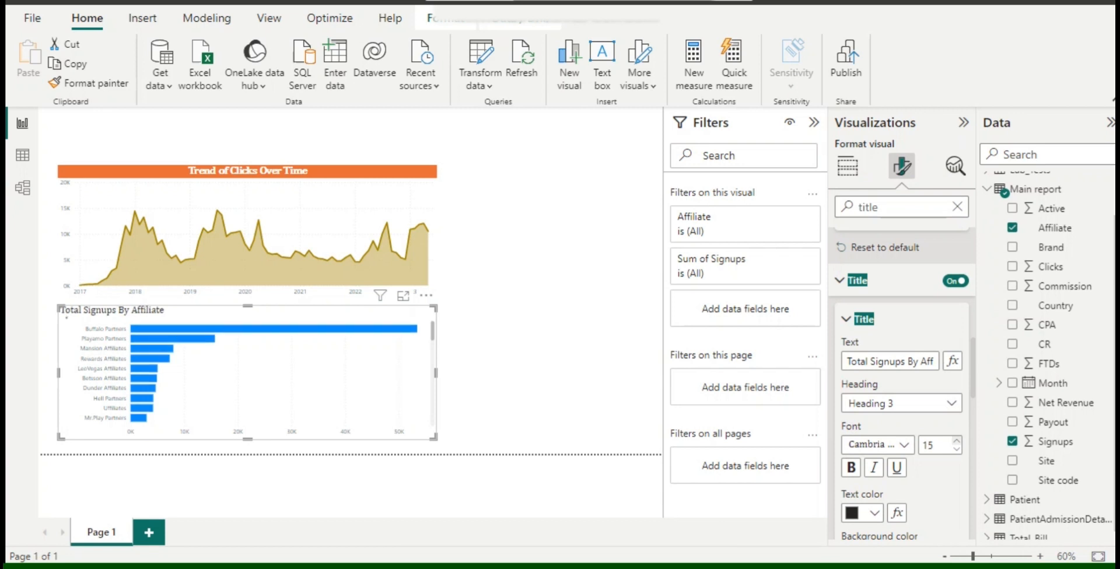
pyautogui.click(957, 441)
pyautogui.click(956, 441)
# Give the bar chart title bold white text on an orange background and center it horizontally.
pyautogui.click(874, 514)
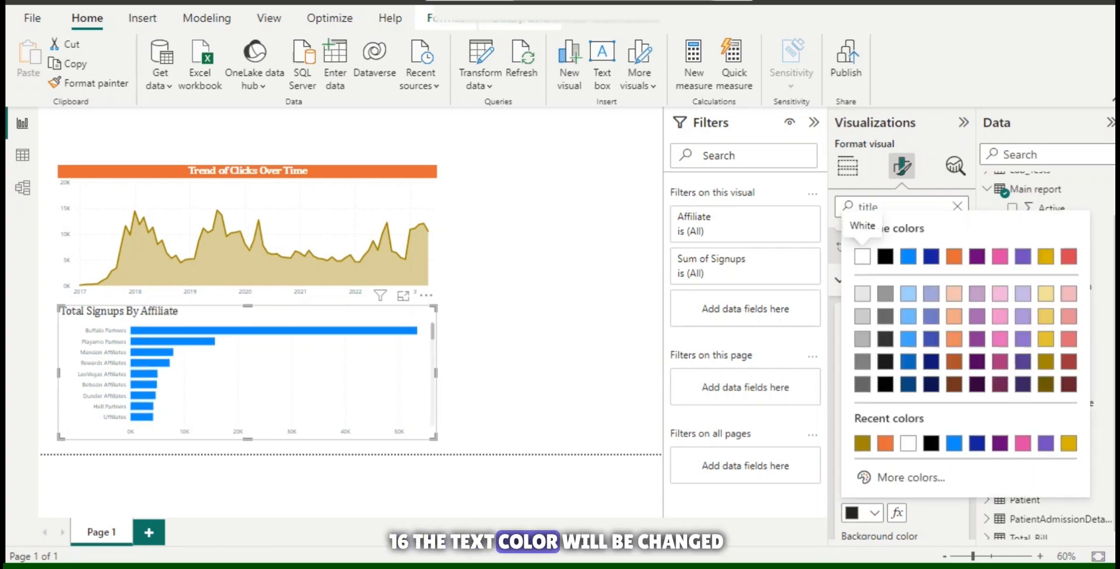
pyautogui.click(862, 256)
pyautogui.scroll(-2, 852, 467)
pyautogui.click(874, 490)
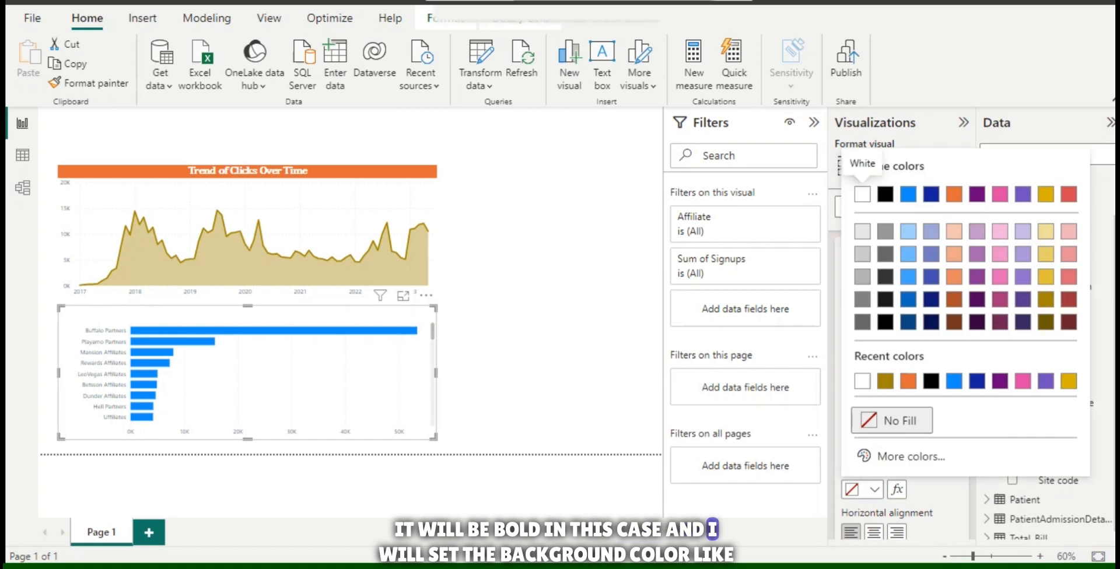
pyautogui.click(955, 194)
pyautogui.click(874, 533)
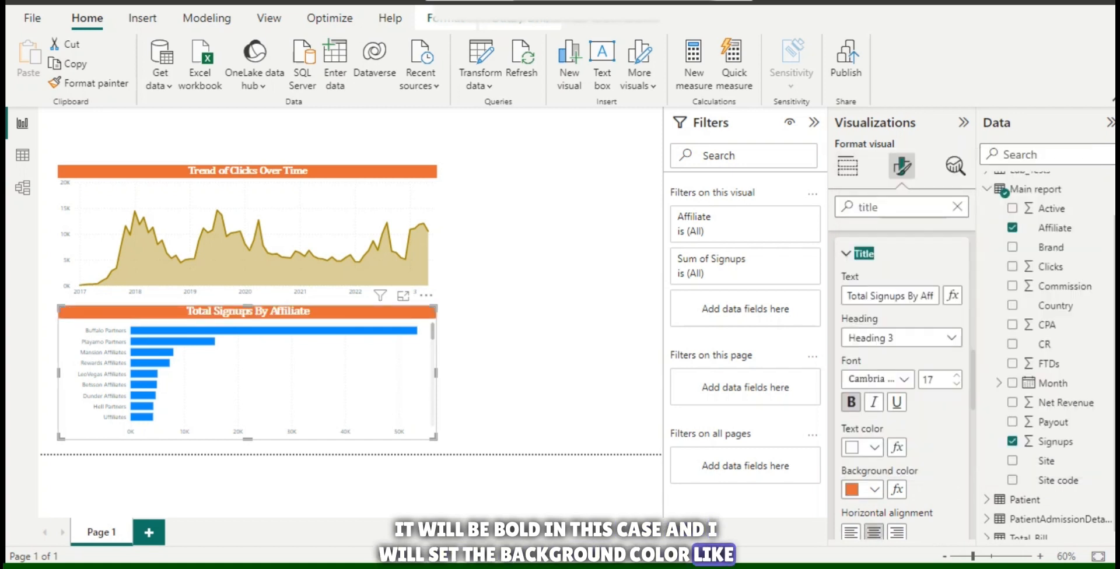
# Switch the bar chart title's font to Constantia and make it bold.
pyautogui.click(851, 402)
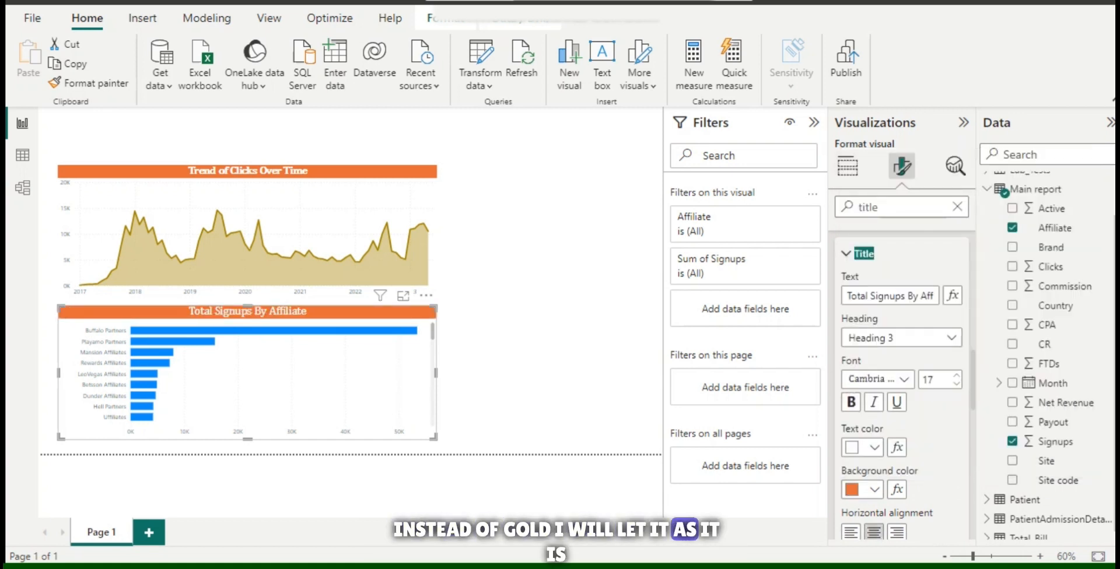
pyautogui.click(875, 379)
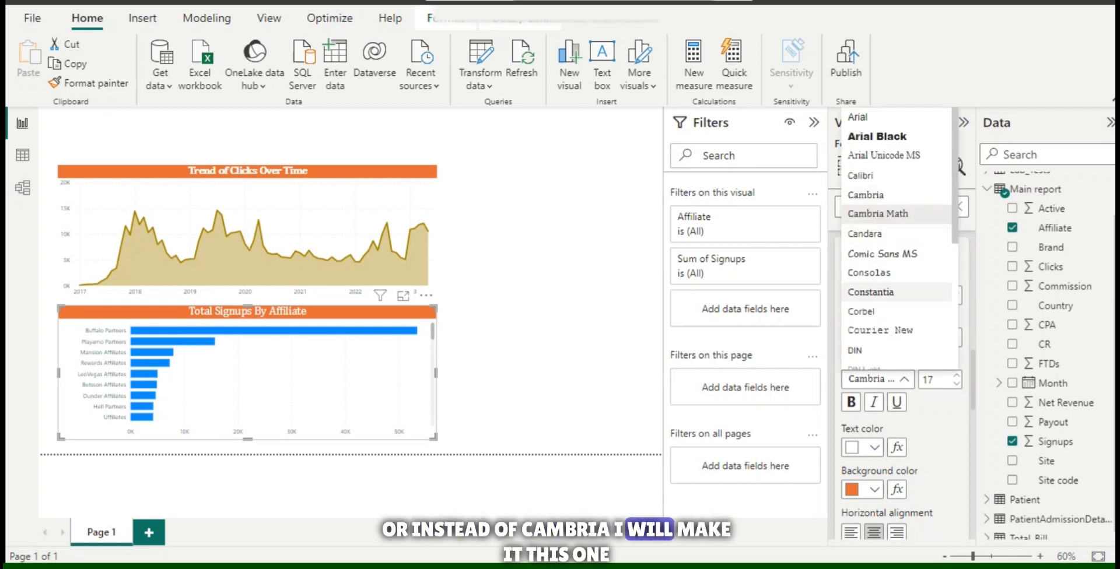
pyautogui.click(870, 292)
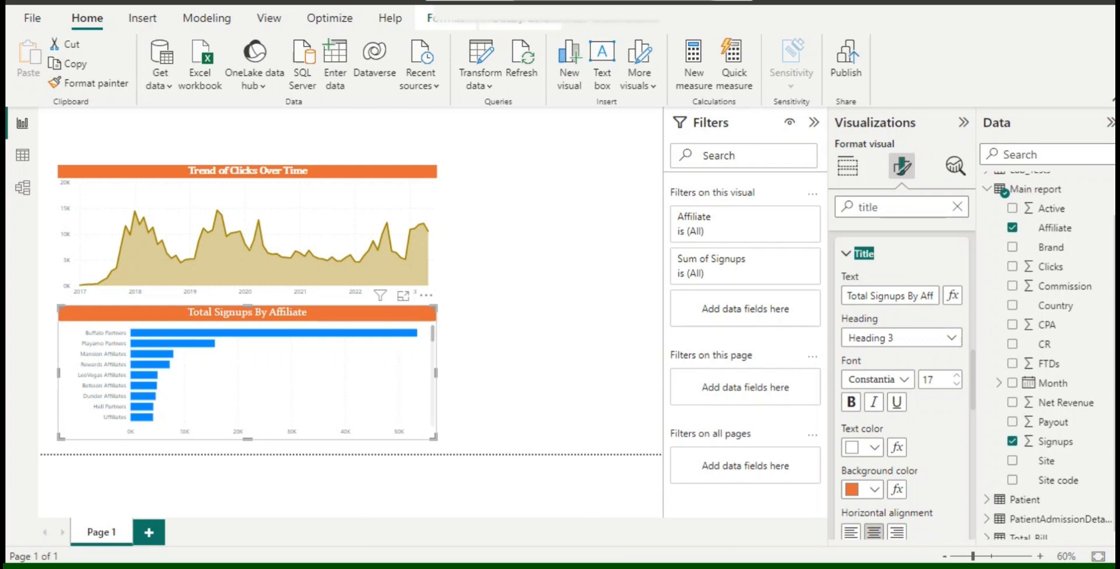
pyautogui.click(851, 402)
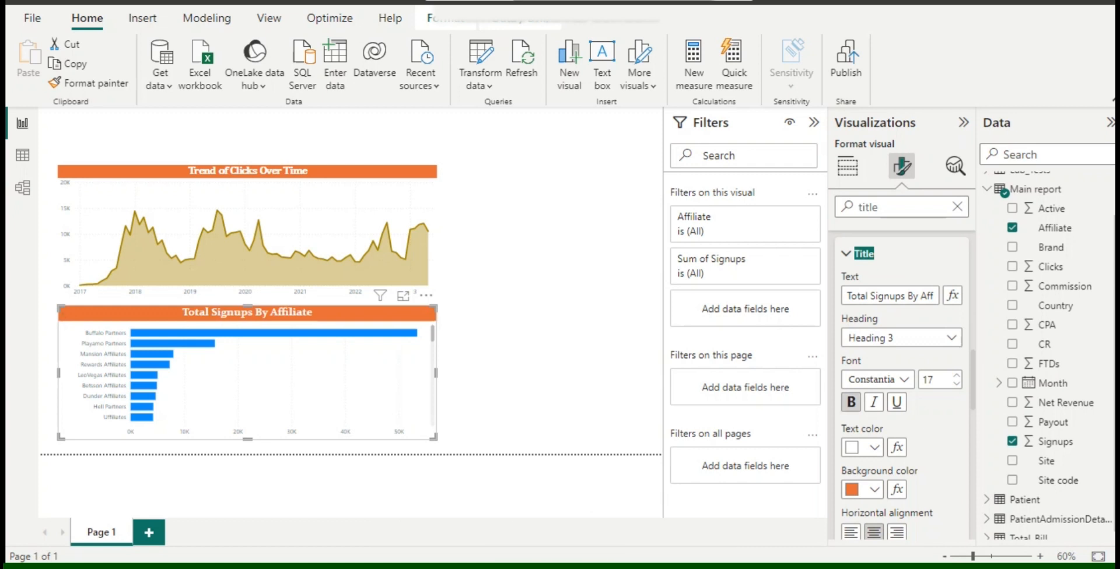
# Find the bar chart's color settings and set the default bar color to dark pink.
pyautogui.click(901, 207)
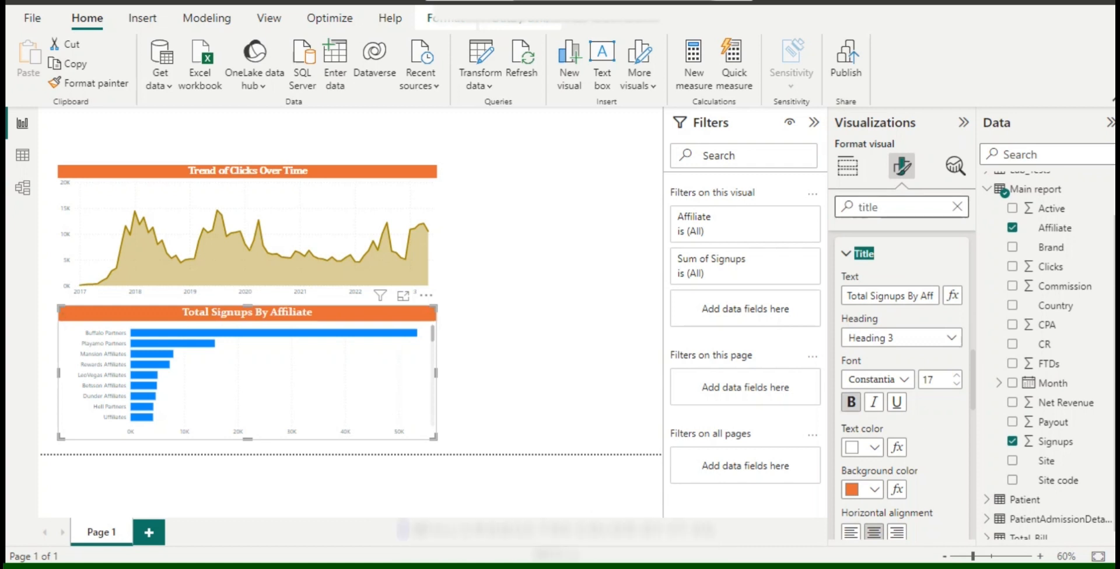
pyautogui.hotkey('ctrl', 'a')
pyautogui.write('co')
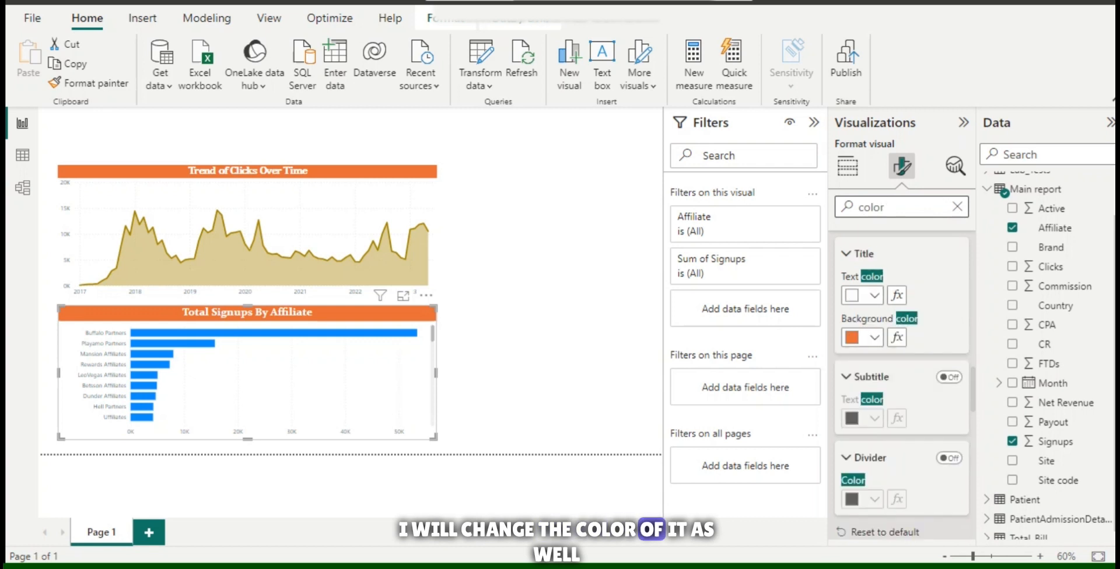
pyautogui.scroll(-10, 902, 383)
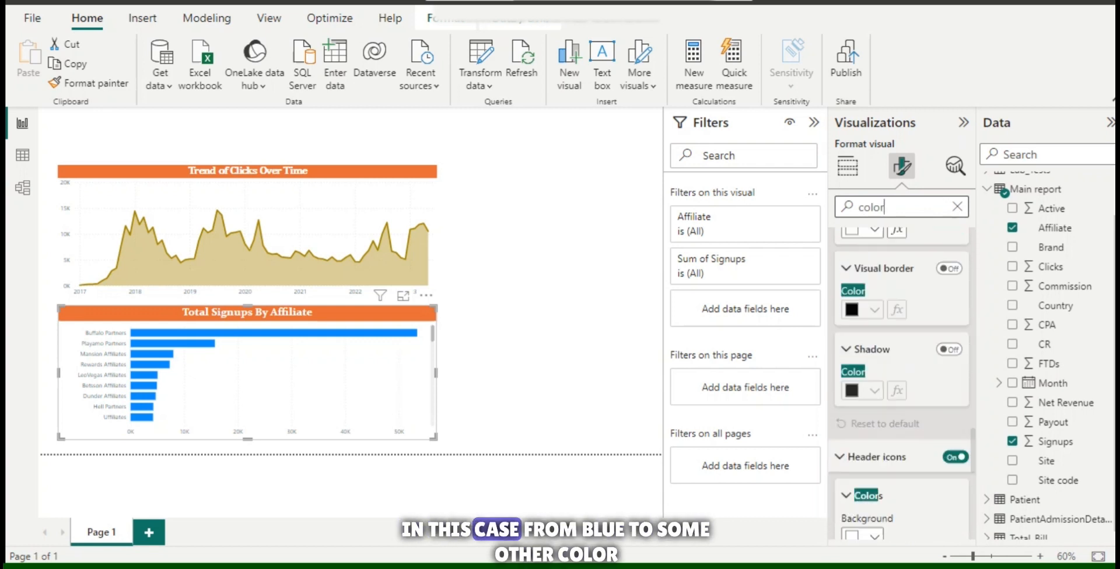
pyautogui.scroll(15, 902, 383)
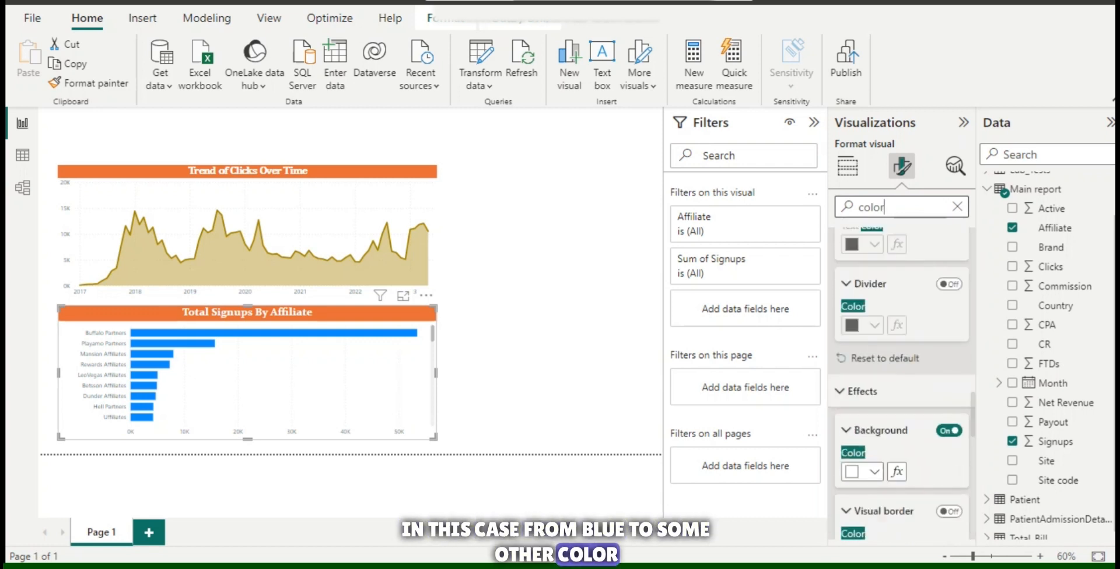
pyautogui.scroll(-3, 902, 383)
pyautogui.scroll(-5, 902, 383)
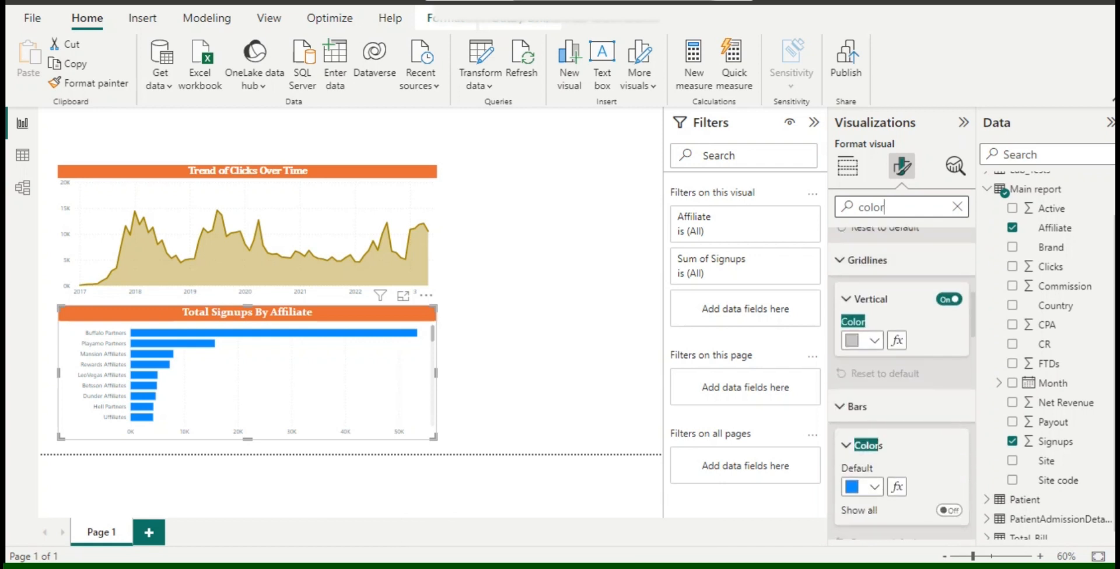
pyautogui.click(864, 401)
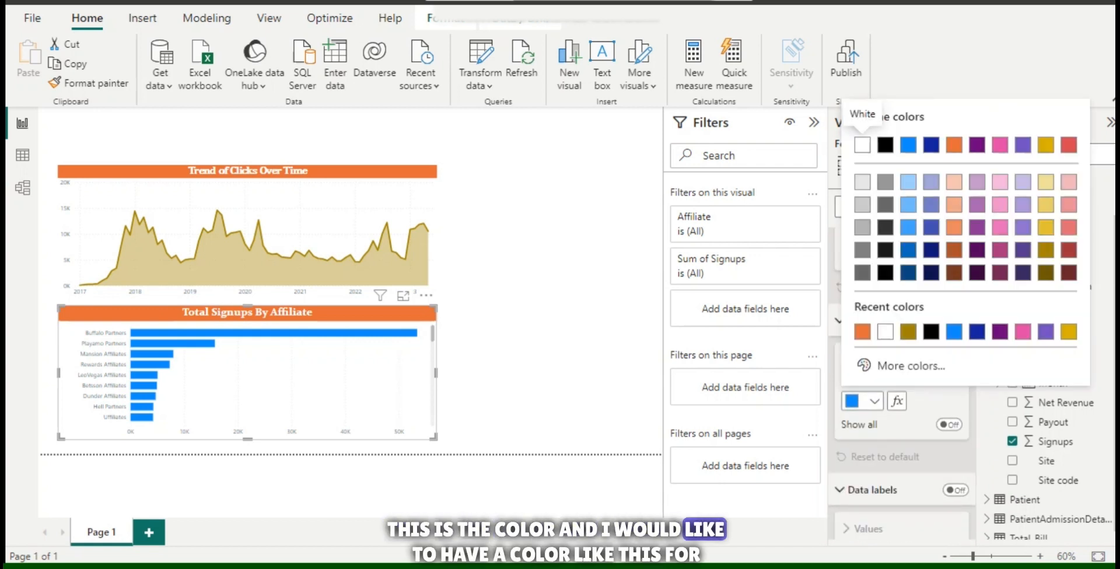
pyautogui.click(1000, 250)
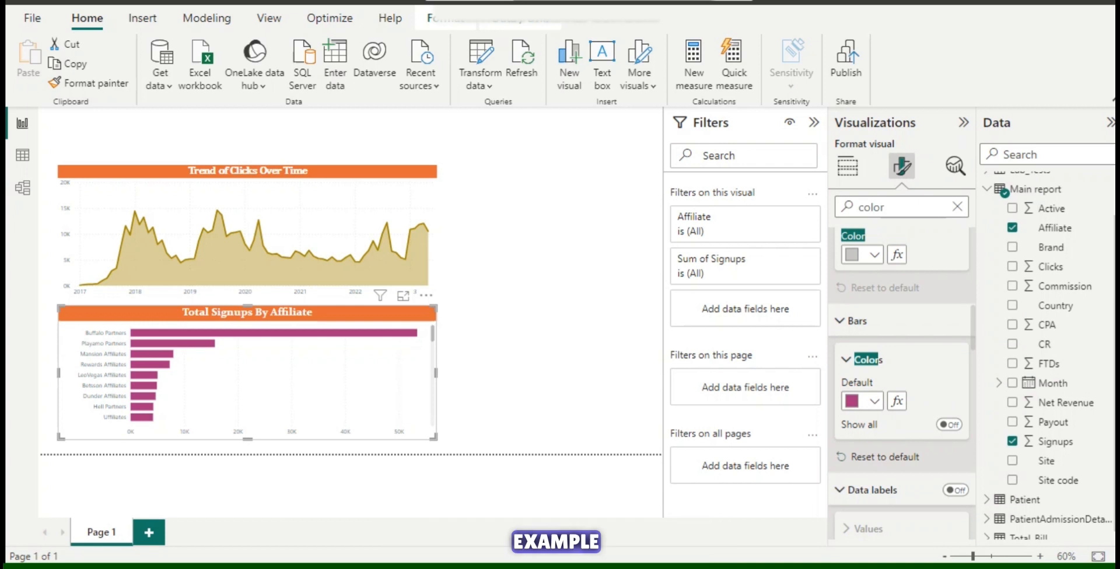
# Add a card visual beside the area chart showing Net Revenue from the Main report table.
pyautogui.click(545, 292)
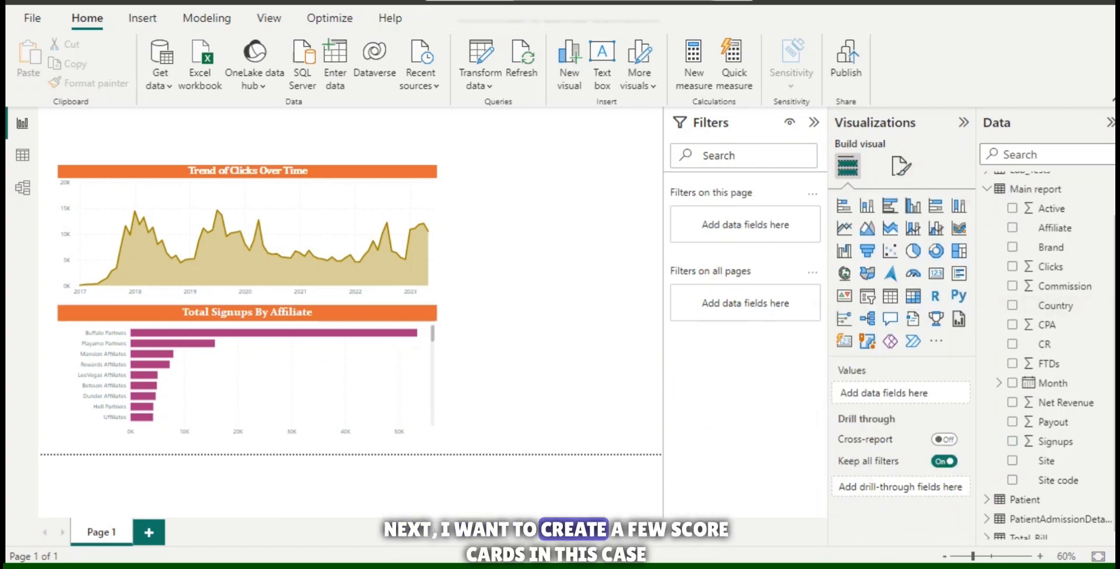
pyautogui.click(936, 273)
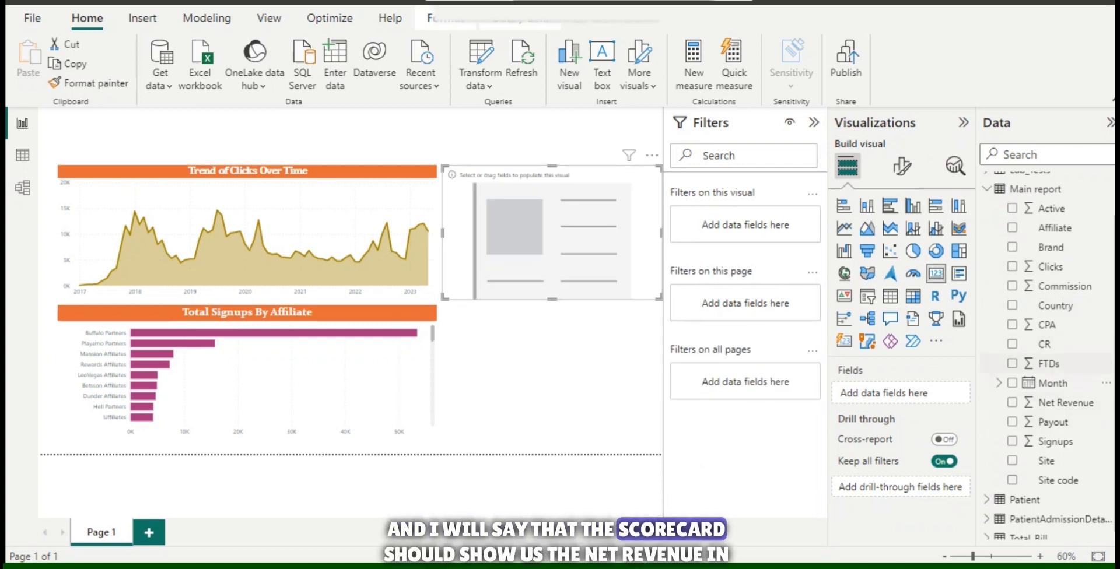
pyautogui.click(1013, 403)
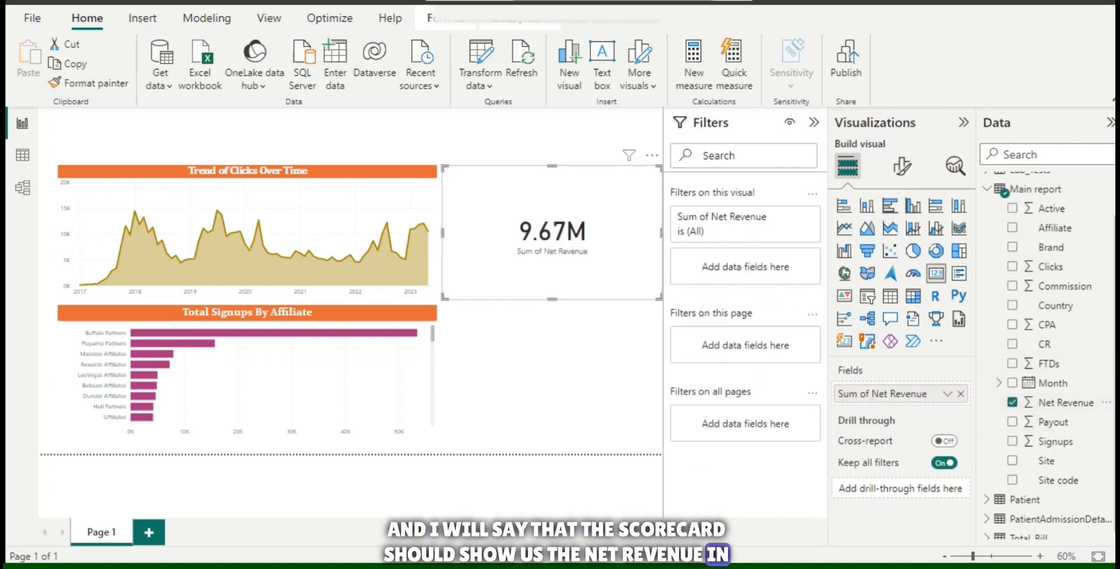
# Hide the card's category label and turn on its title with the text "Net Revenue Generated".
pyautogui.click(902, 167)
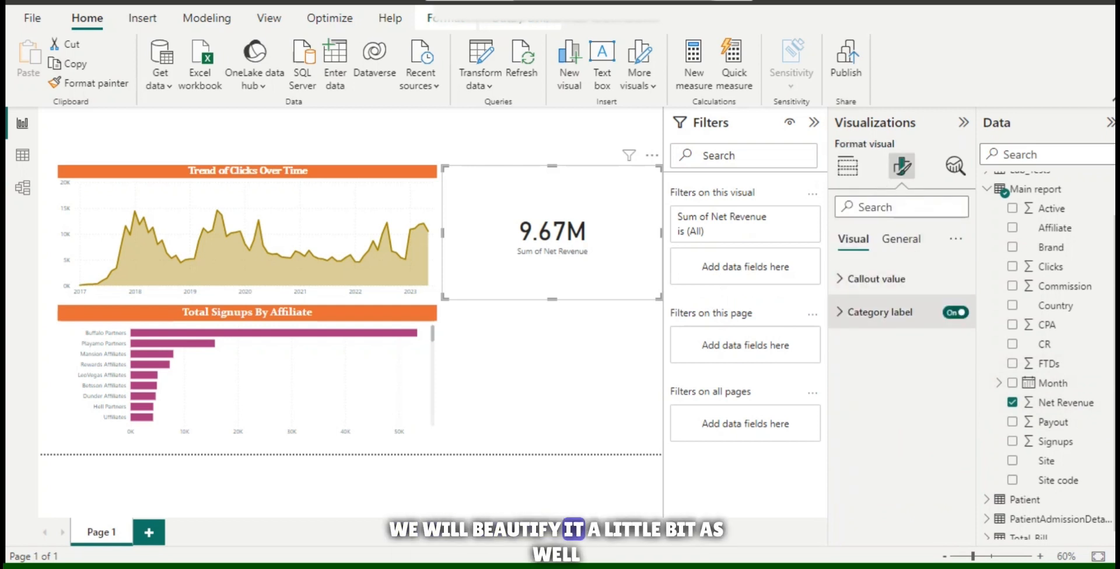
pyautogui.click(955, 312)
pyautogui.click(901, 238)
pyautogui.click(955, 313)
pyautogui.click(856, 312)
pyautogui.click(889, 393)
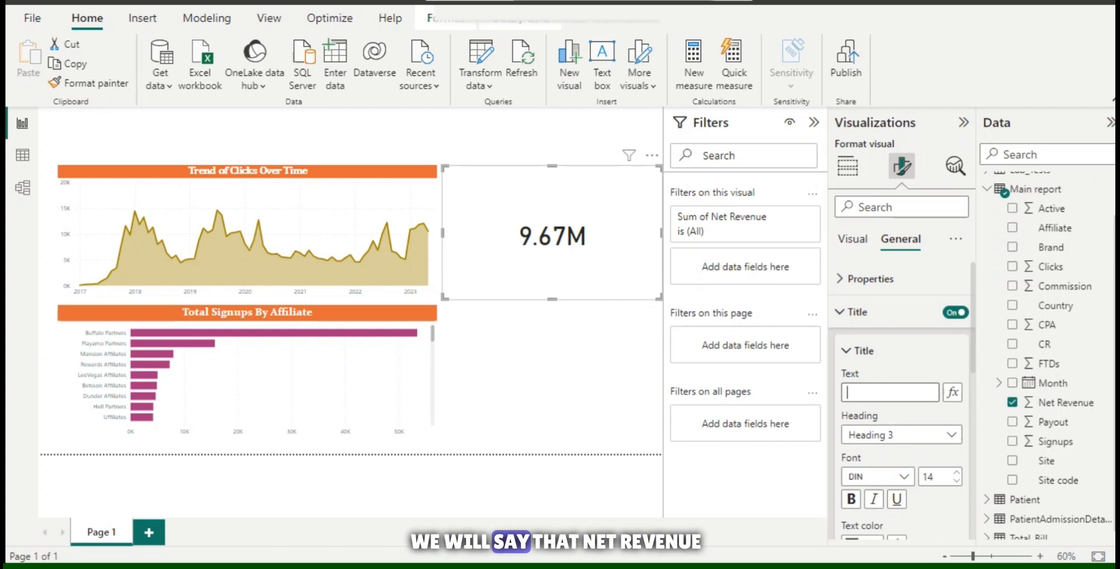
pyautogui.write('Net Revenue Generated')
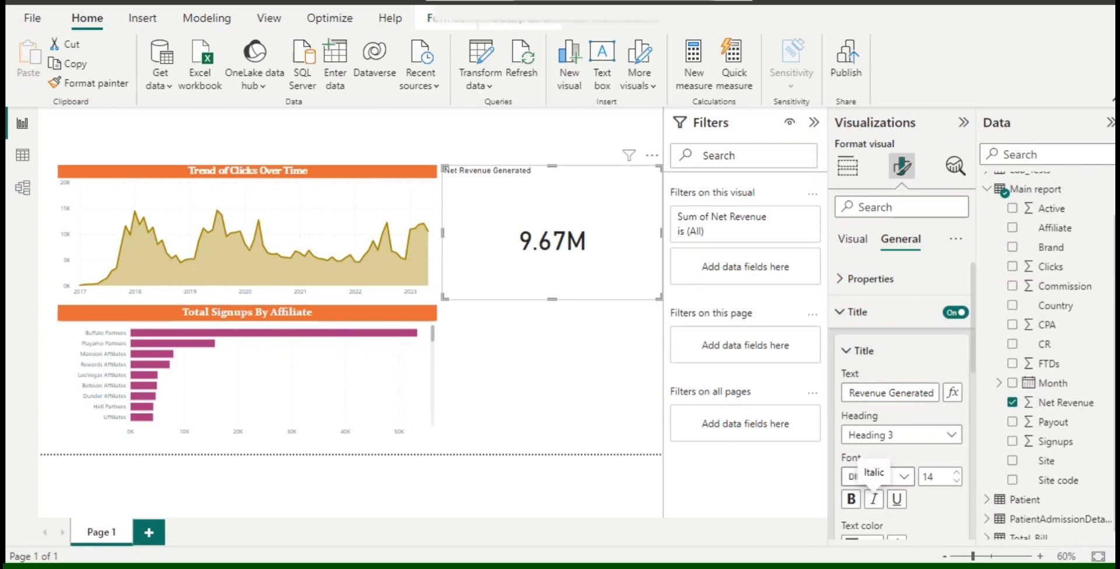
# Set the card title's font to Constantia at size 16.
pyautogui.click(956, 473)
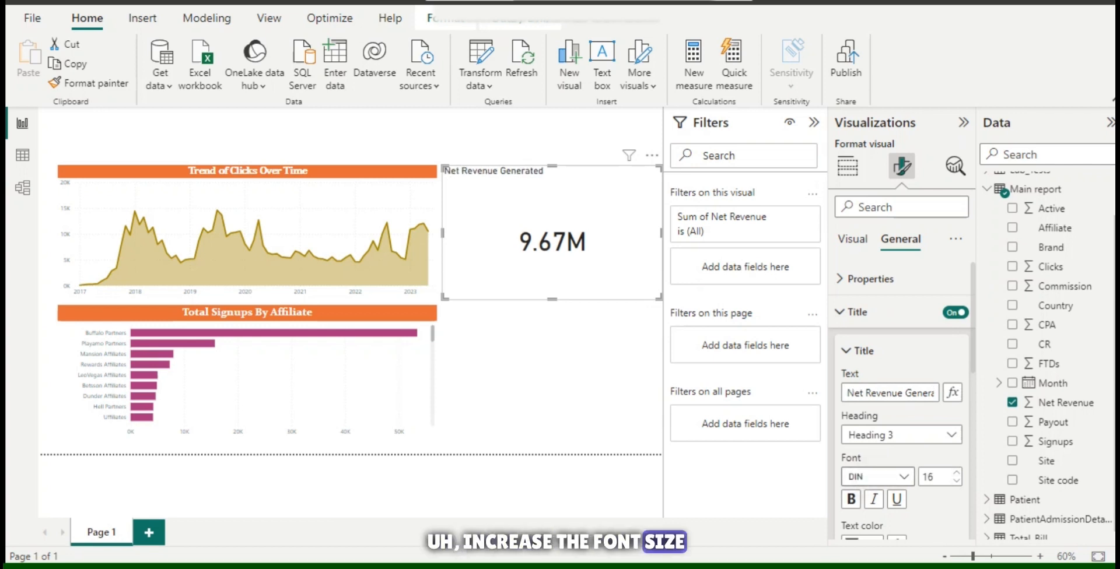
pyautogui.click(904, 477)
pyautogui.click(887, 390)
# Give the card title bold white Constantia text on an orange background and center it horizontally.
pyautogui.scroll(-3, 902, 402)
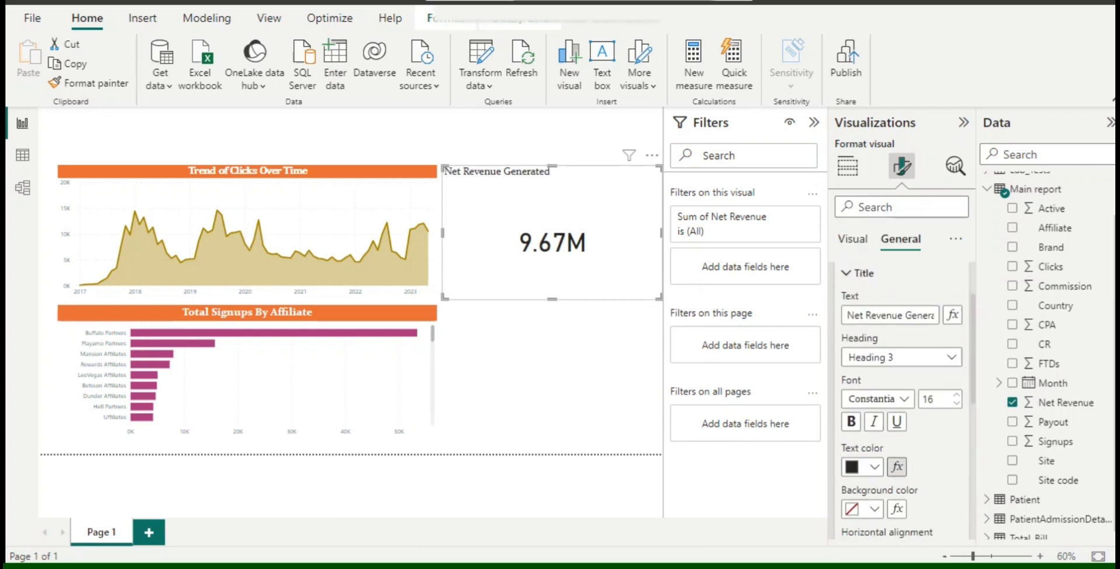
pyautogui.click(874, 448)
pyautogui.click(862, 190)
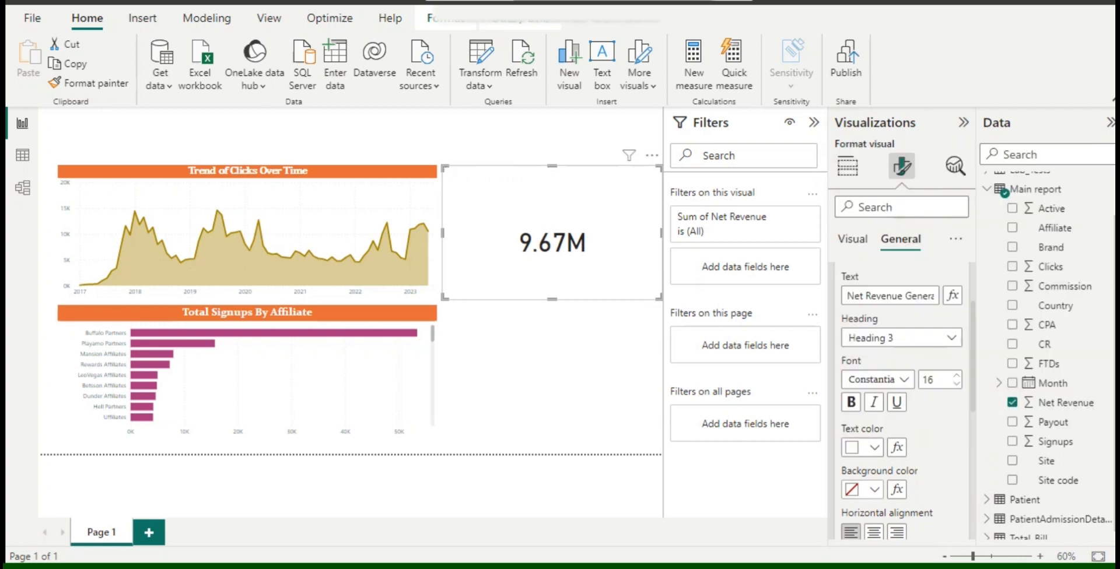
pyautogui.click(874, 489)
pyautogui.click(885, 378)
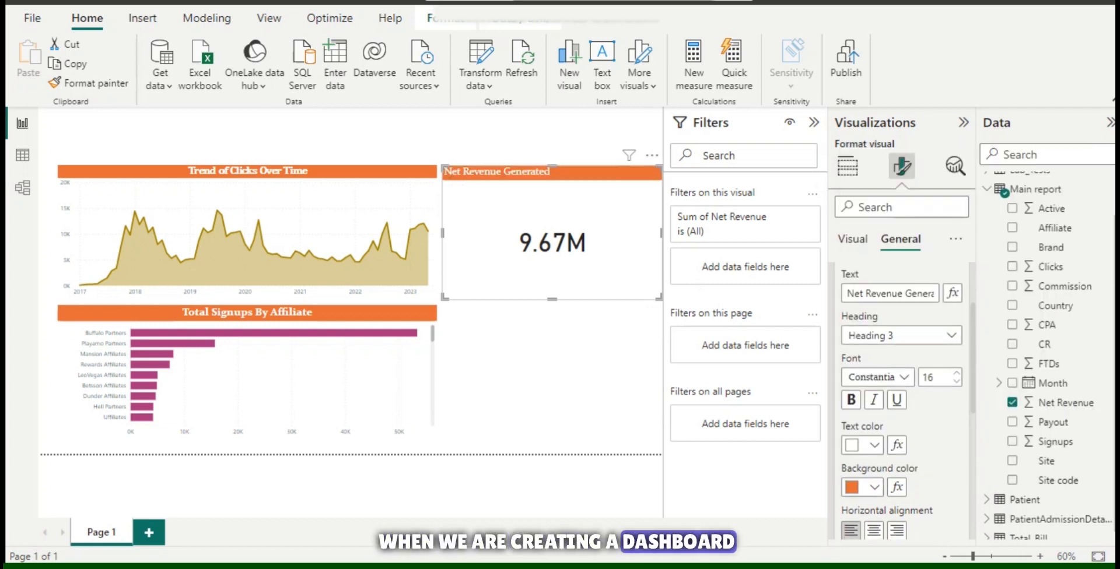
pyautogui.scroll(-1, 875, 481)
pyautogui.click(874, 514)
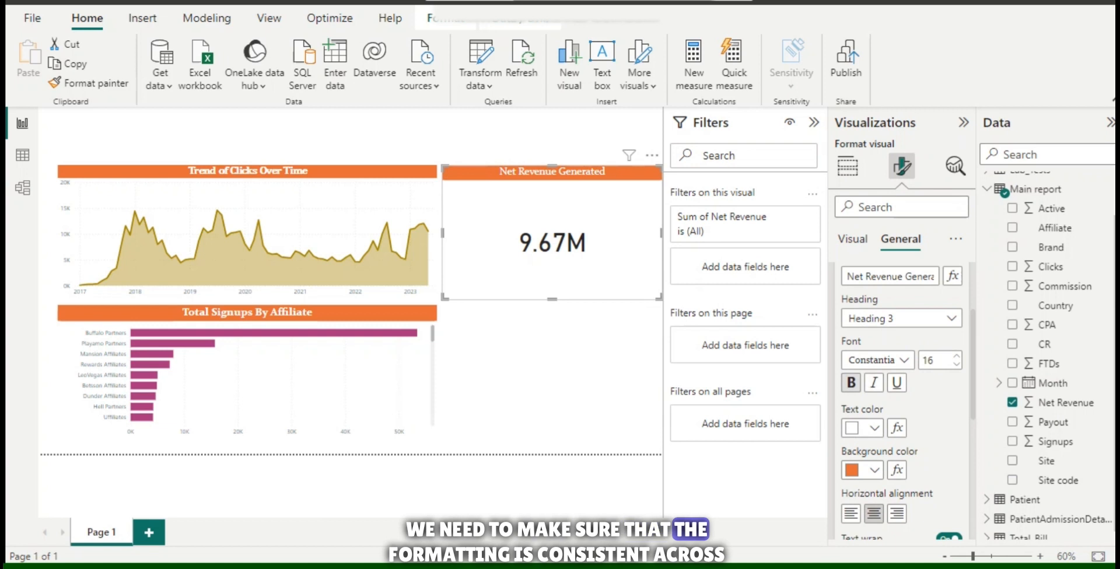
pyautogui.click(875, 360)
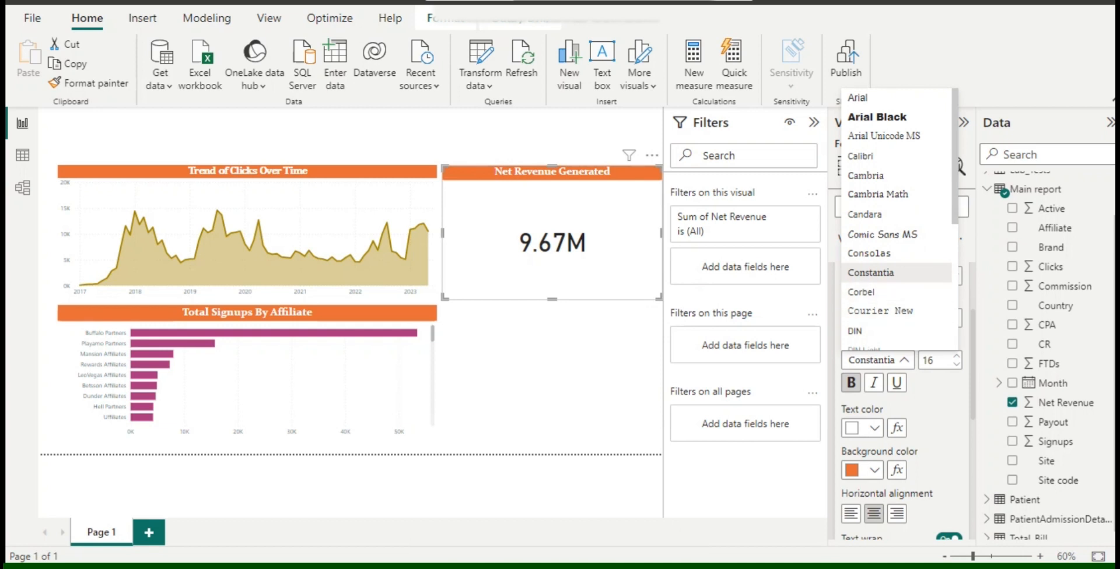
pyautogui.click(871, 273)
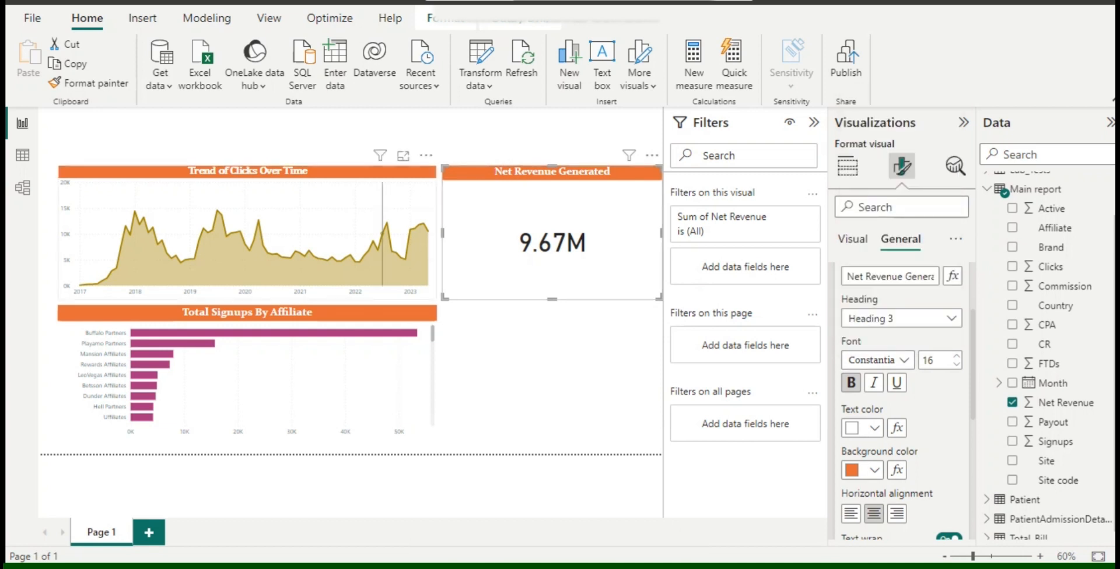
# Set the title font of the clicks area chart and the signups bar chart to Constantia.
pyautogui.click(374, 233)
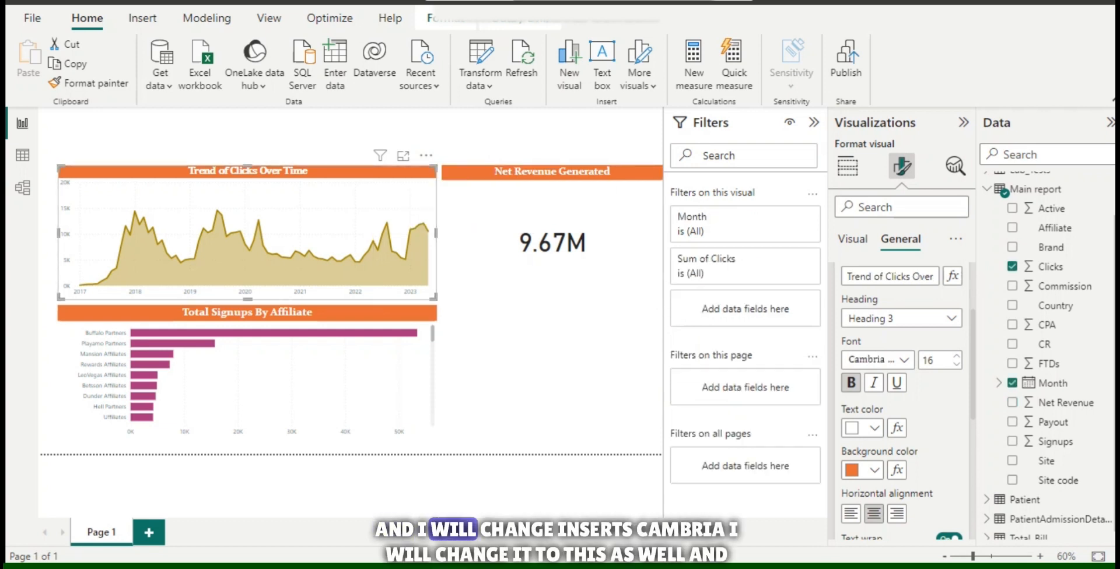
pyautogui.click(875, 360)
pyautogui.click(871, 273)
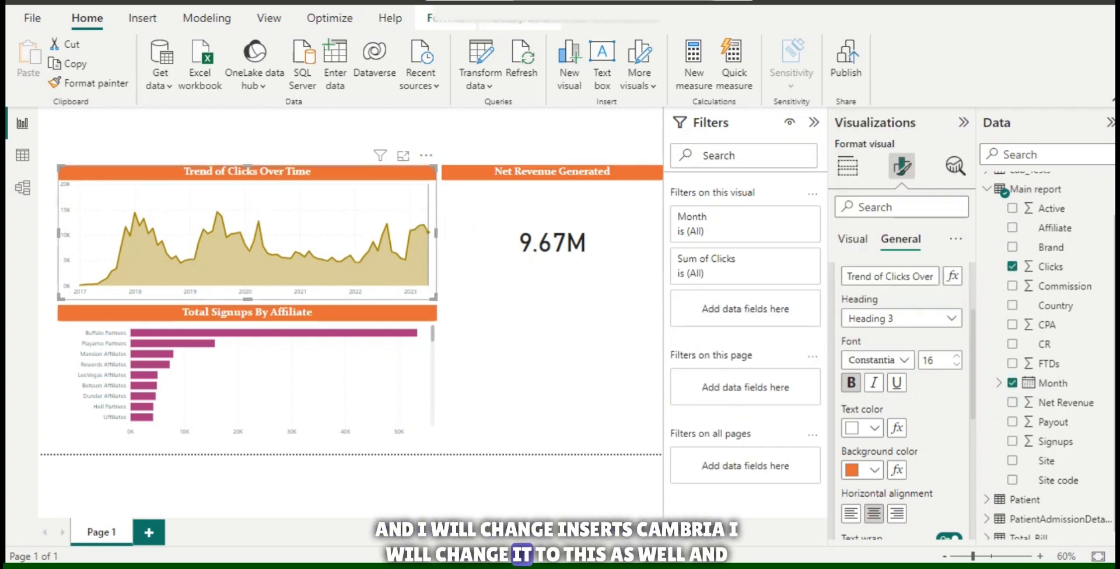
pyautogui.click(280, 380)
pyautogui.click(875, 360)
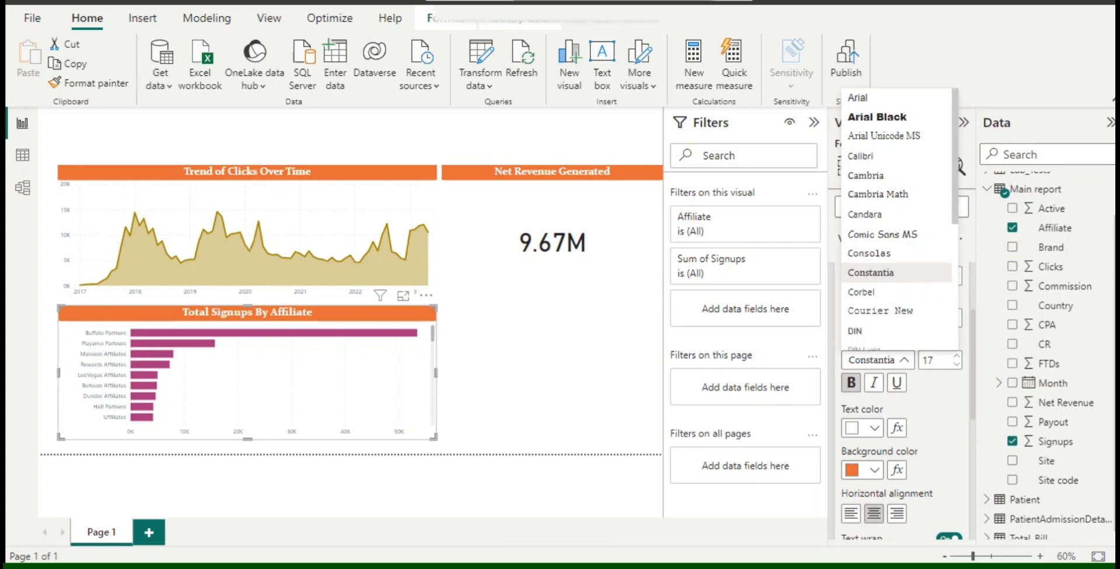
pyautogui.click(871, 273)
pyautogui.click(536, 356)
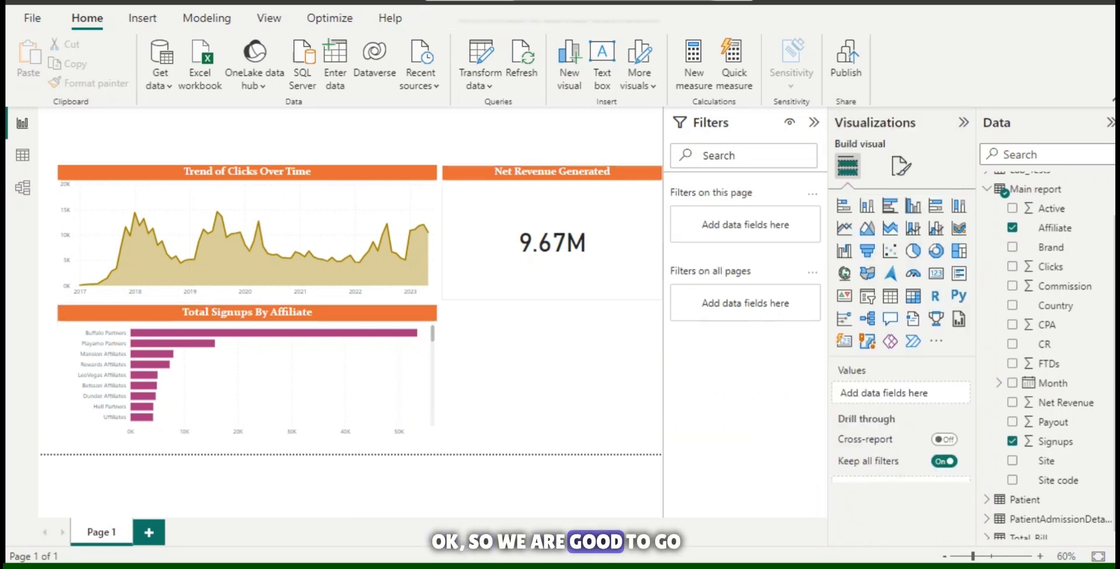
# Shrink the Net Revenue Generated card to a short, wide shape and align it beside the top of the area chart.
pyautogui.click(526, 269)
pyautogui.moveTo(442, 300); pyautogui.dragTo(502, 222)
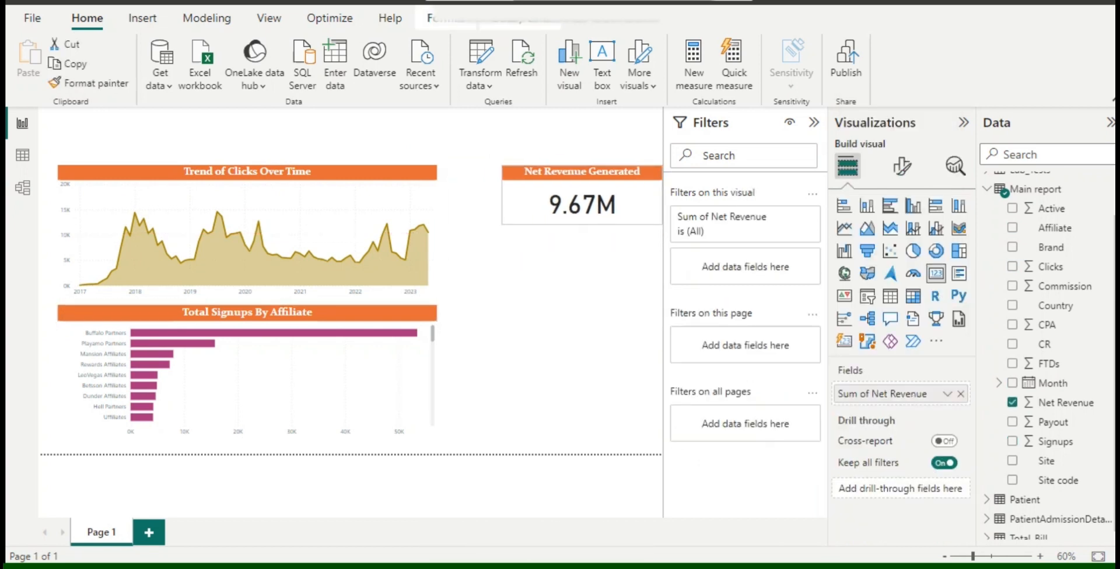
pyautogui.moveTo(583, 201); pyautogui.dragTo(530, 201)
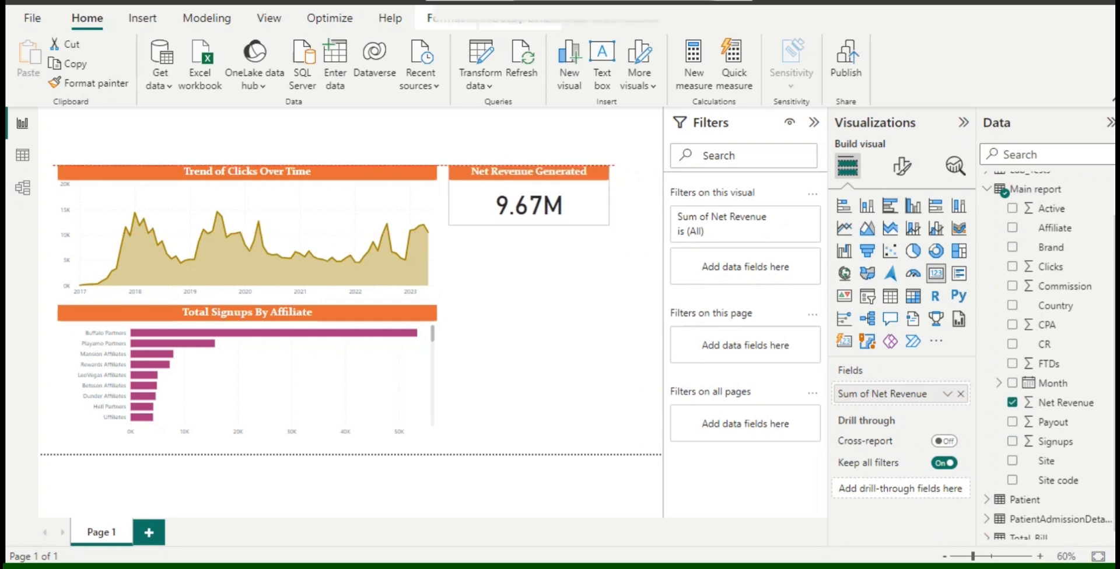
pyautogui.moveTo(609, 195); pyautogui.dragTo(652, 195)
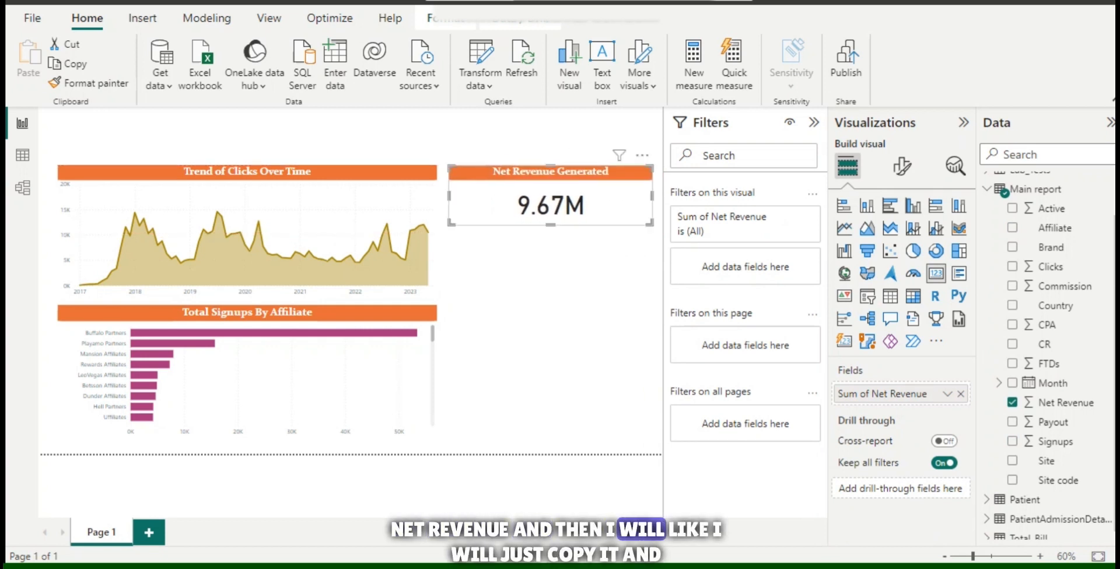
# Duplicate the Net Revenue card directly below the original and replace the copy's field with Commission.
pyautogui.hotkey('ctrl', 'c')
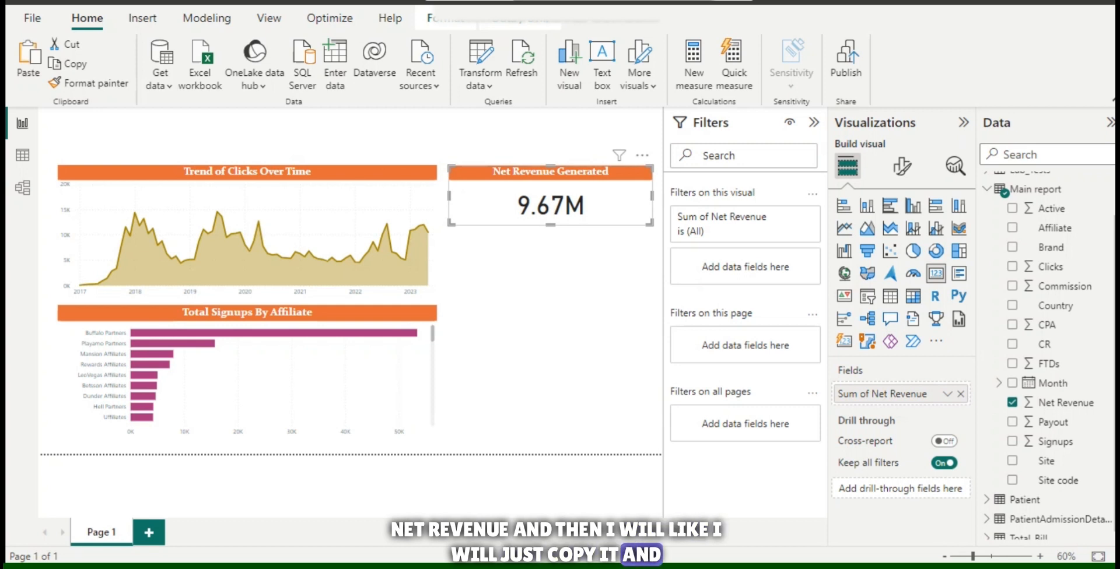
pyautogui.hotkey('ctrl', 'v')
pyautogui.moveTo(556, 198); pyautogui.dragTo(551, 268)
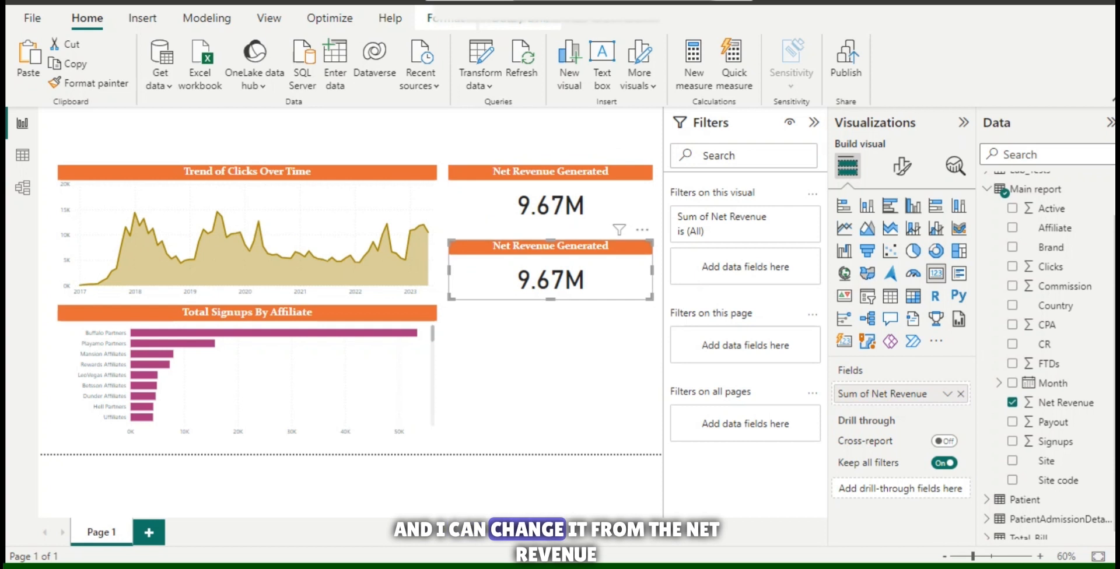
pyautogui.click(1012, 402)
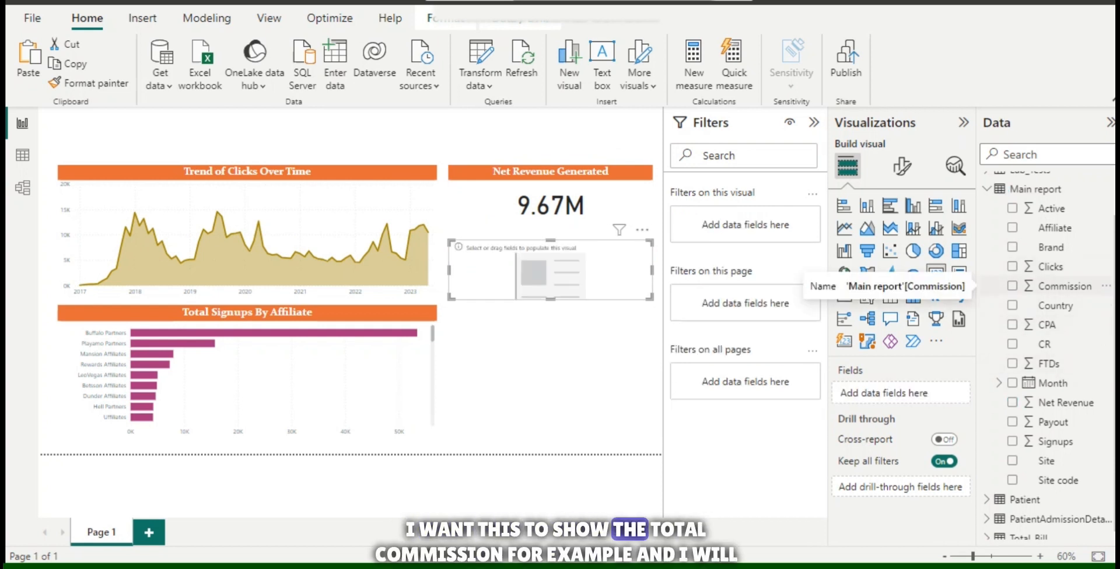
pyautogui.click(1012, 286)
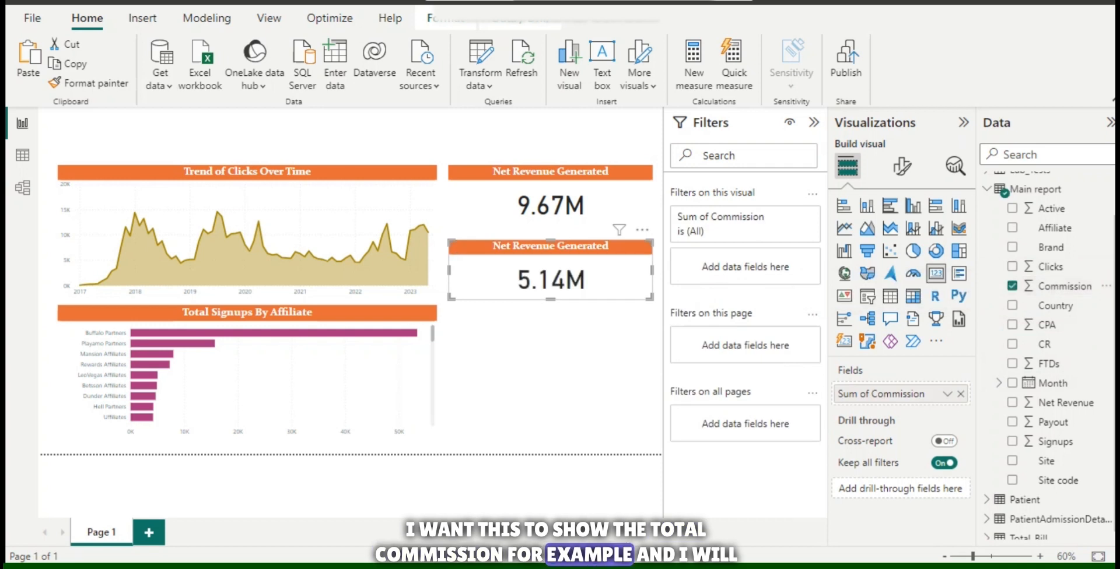
# Change the title of the Commission card to "Commission Generated".
pyautogui.click(902, 166)
pyautogui.click(902, 240)
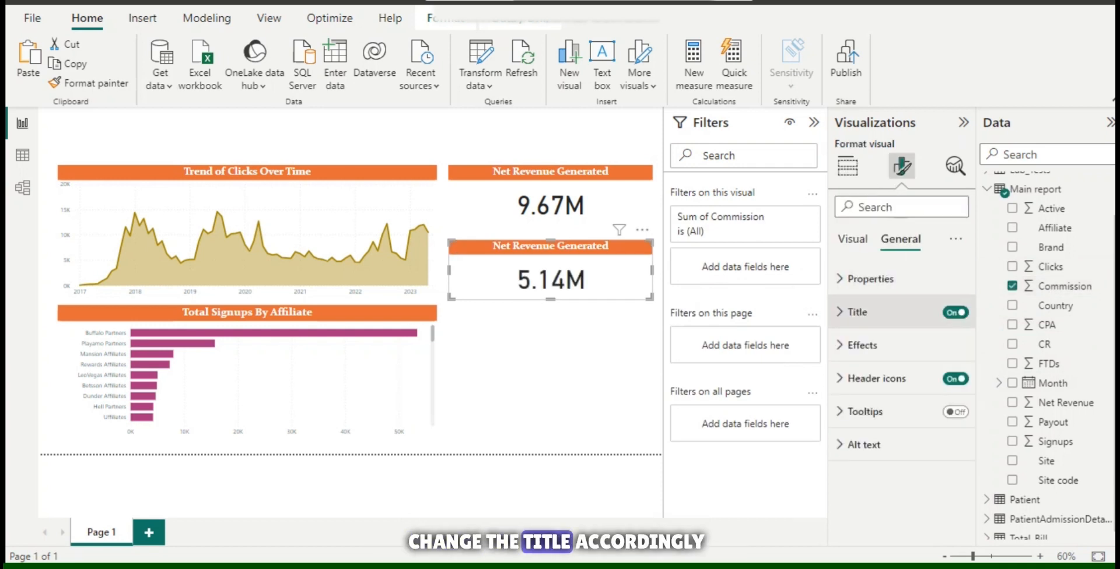
pyautogui.click(858, 312)
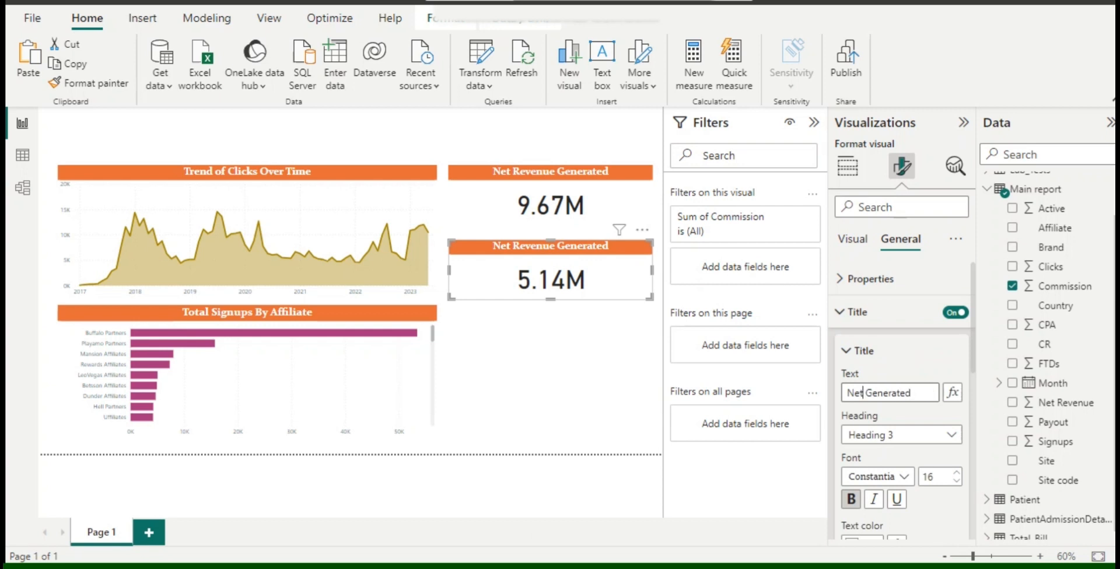
pyautogui.press('BackSpace')
pyautogui.press('BackSpace')
pyautogui.press('BackSpace')
pyautogui.write('Comm')
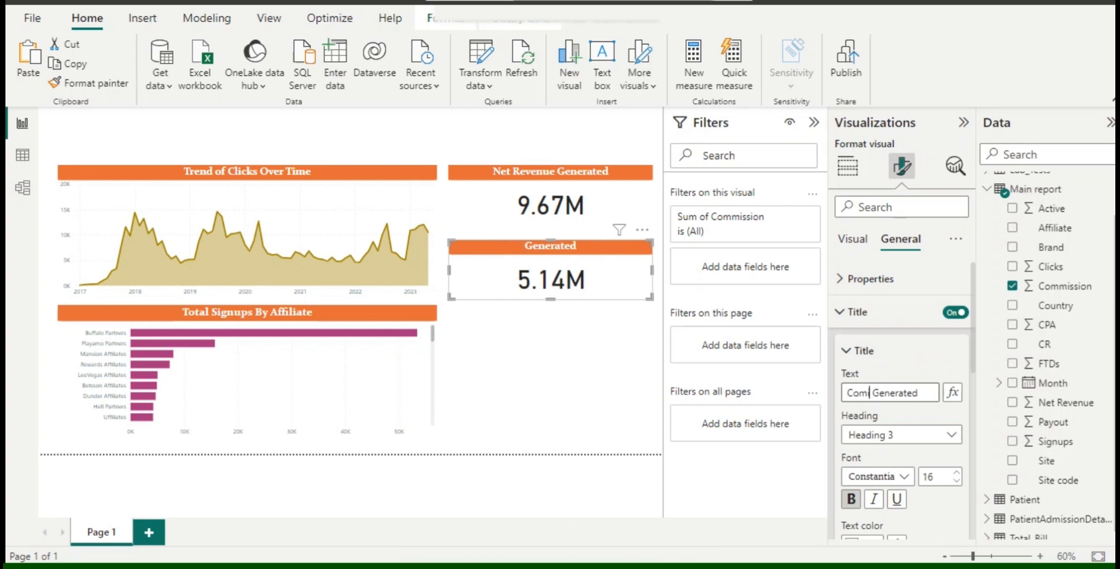
pyautogui.press('Left')
pyautogui.press('Left')
pyautogui.press('Left')
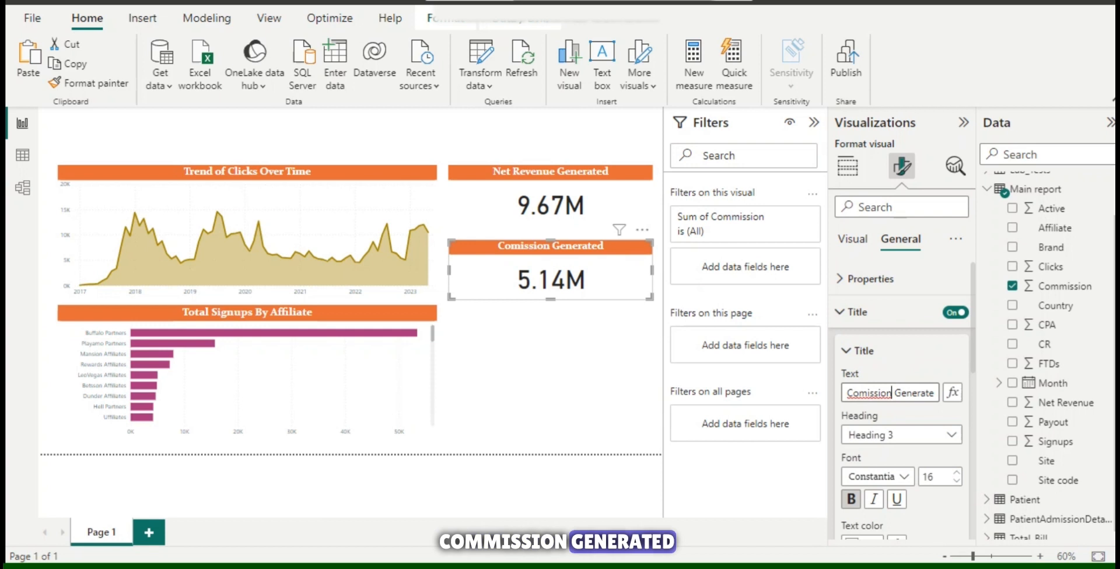
pyautogui.click(550, 373)
# Paste another copy of the Net Revenue card below the Commission card and replace its field with Clicks.
pyautogui.hotkey('ctrl', 'v')
pyautogui.moveTo(555, 210); pyautogui.dragTo(551, 352)
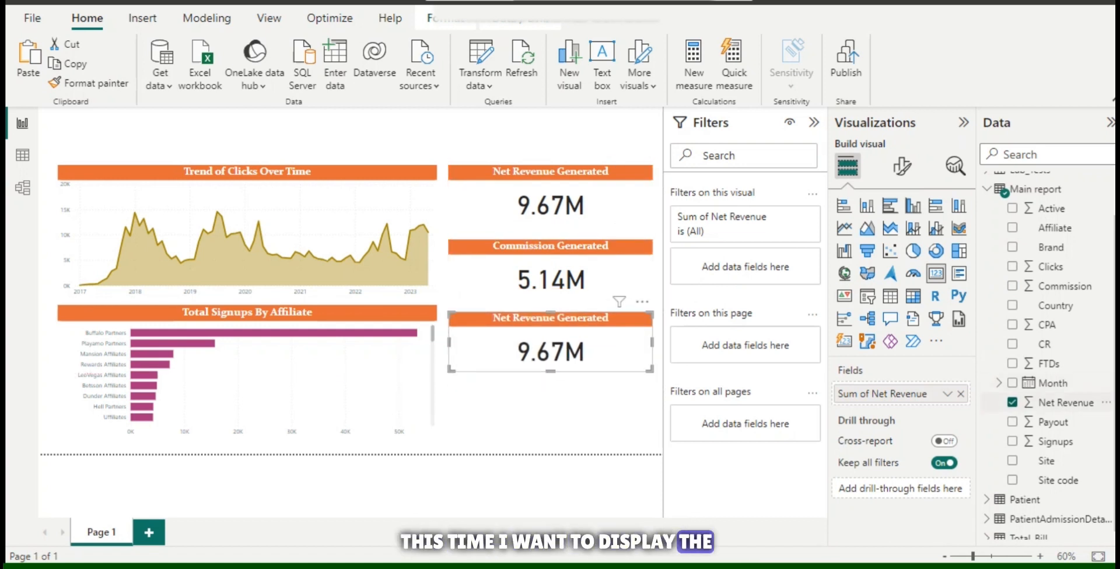
pyautogui.click(1012, 403)
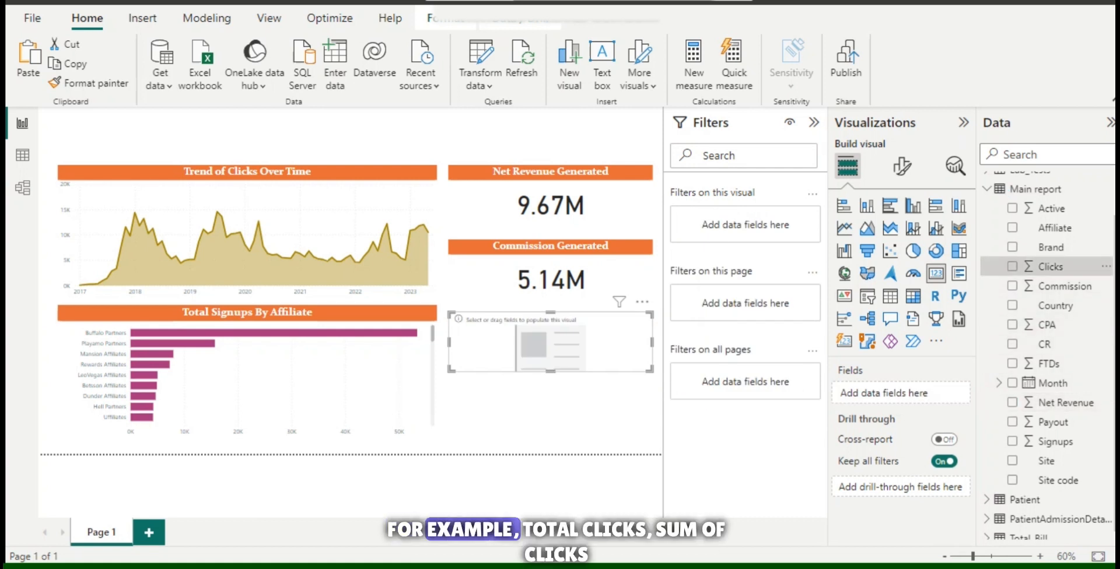
pyautogui.click(1012, 266)
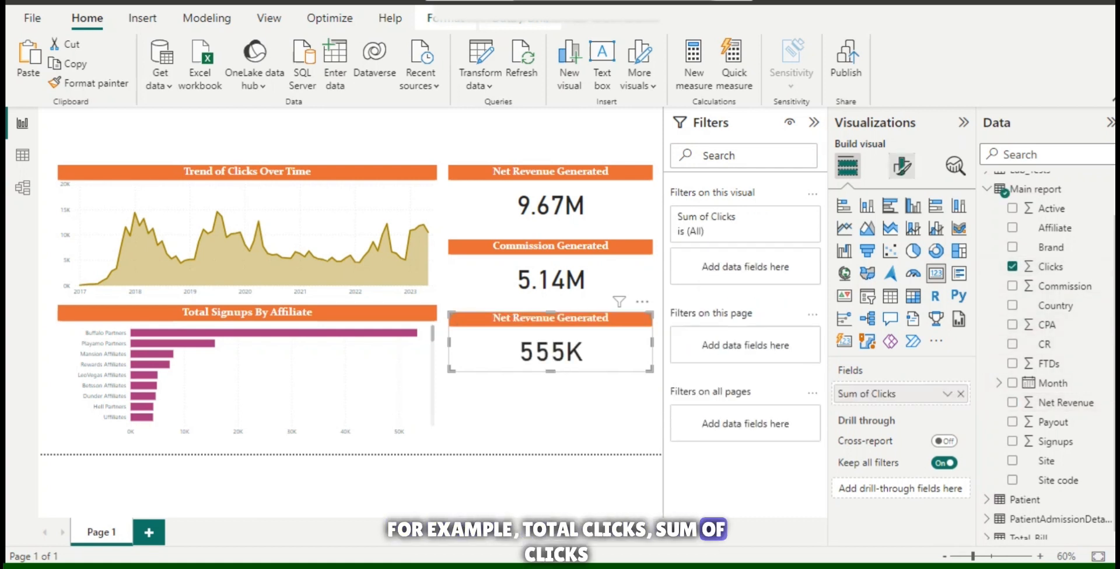
# Change the title of the Clicks card to "Total Clicks".
pyautogui.click(902, 167)
pyautogui.click(858, 312)
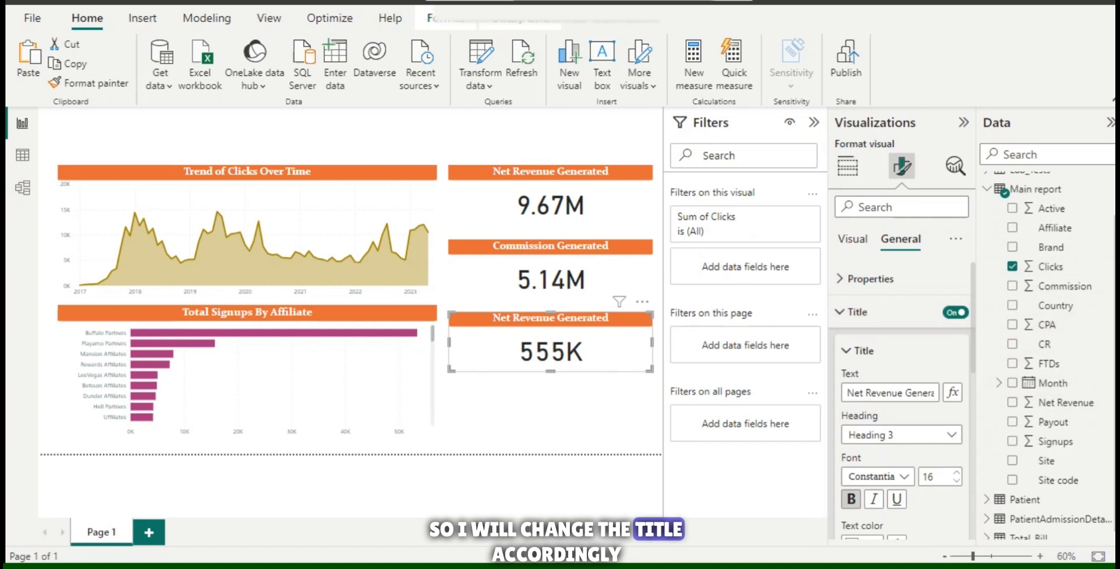
pyautogui.moveTo(903, 393); pyautogui.dragTo(847, 393)
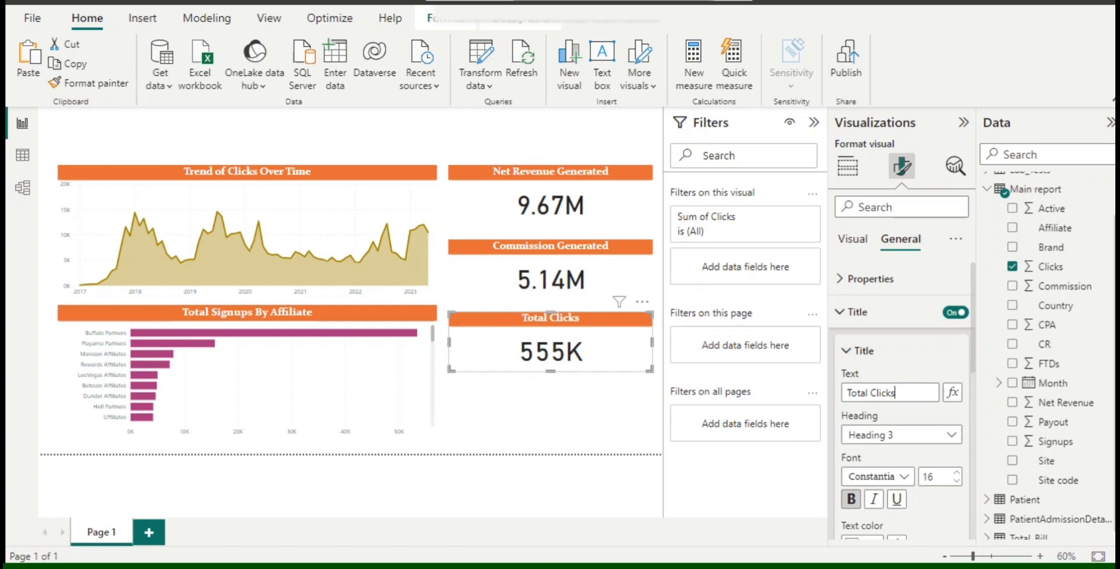
pyautogui.click(554, 417)
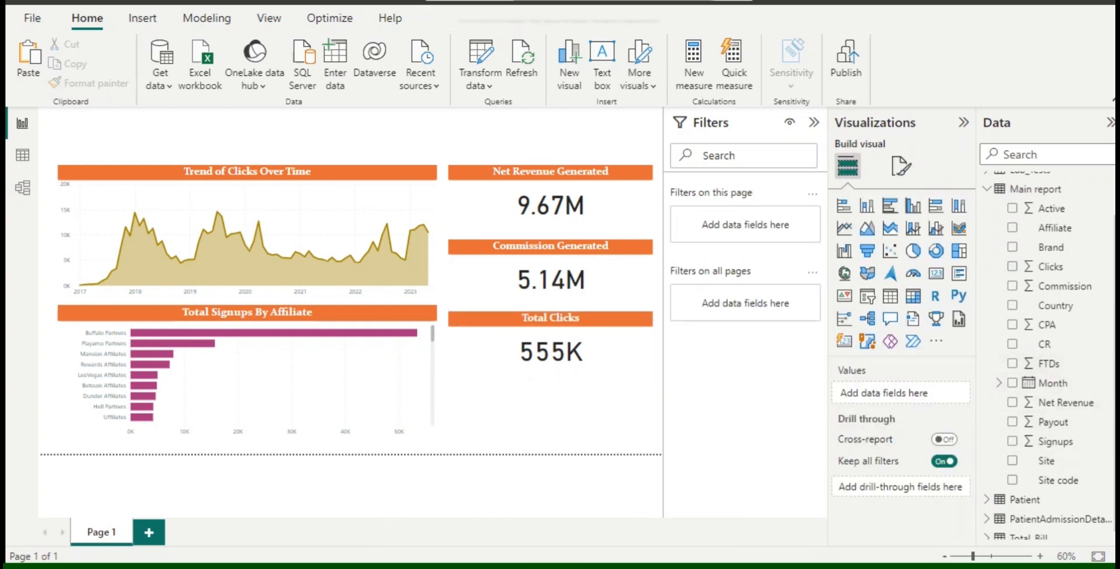
# Duplicate the Total Clicks card directly below the original and replace the copy's field with Active.
pyautogui.click(532, 365)
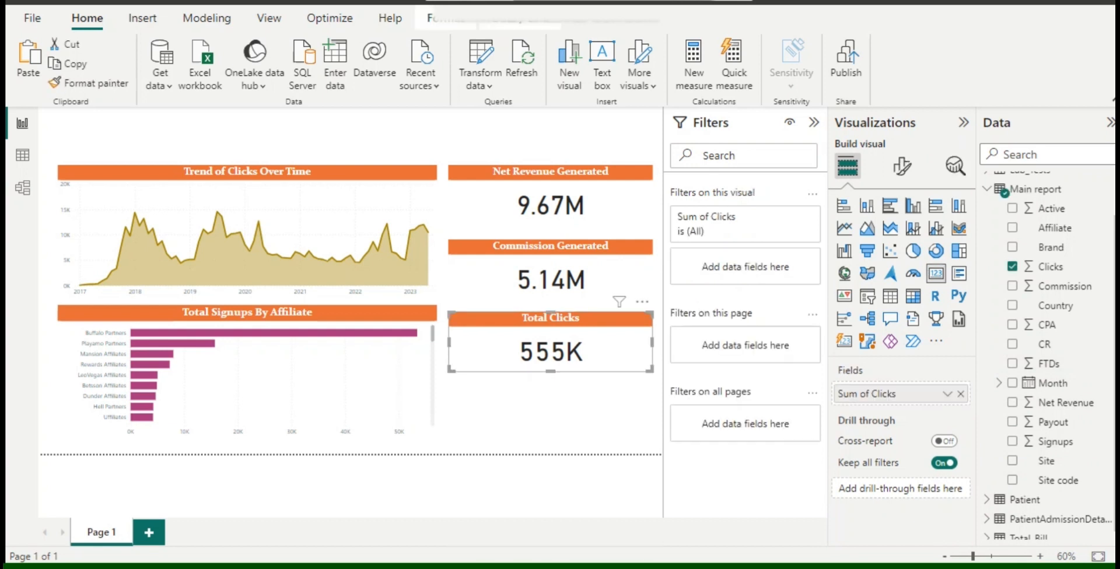
pyautogui.hotkey('ctrl', 'c')
pyautogui.hotkey('ctrl', 'v')
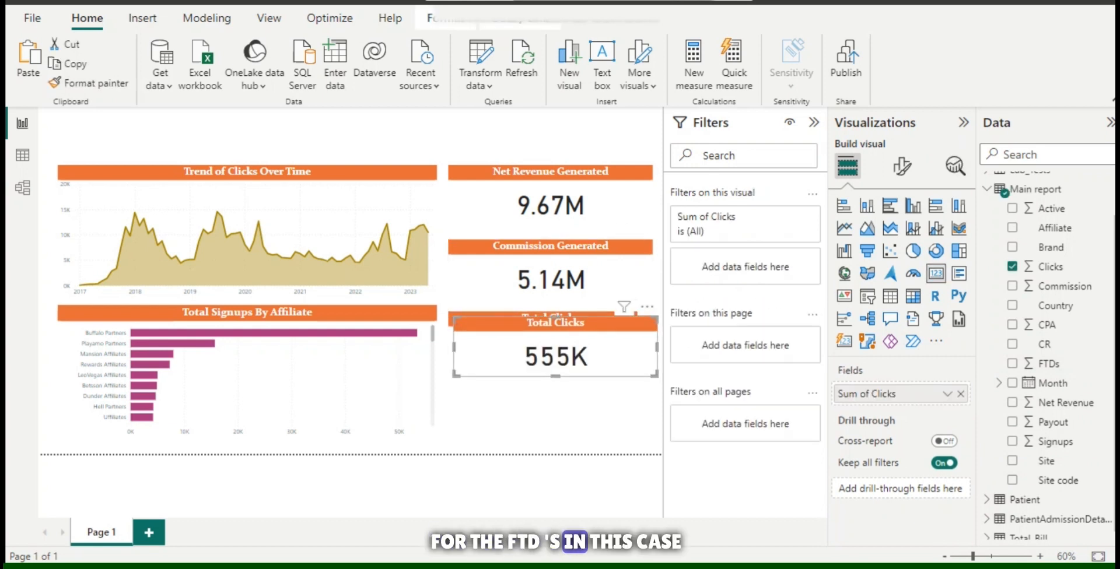
pyautogui.moveTo(533, 361); pyautogui.dragTo(528, 429)
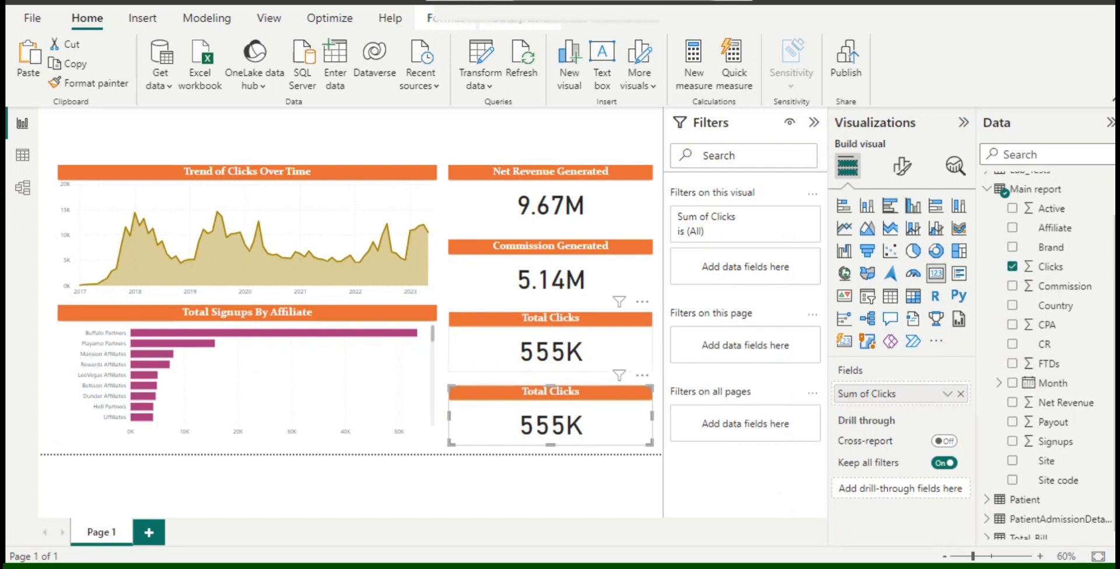
pyautogui.click(1012, 266)
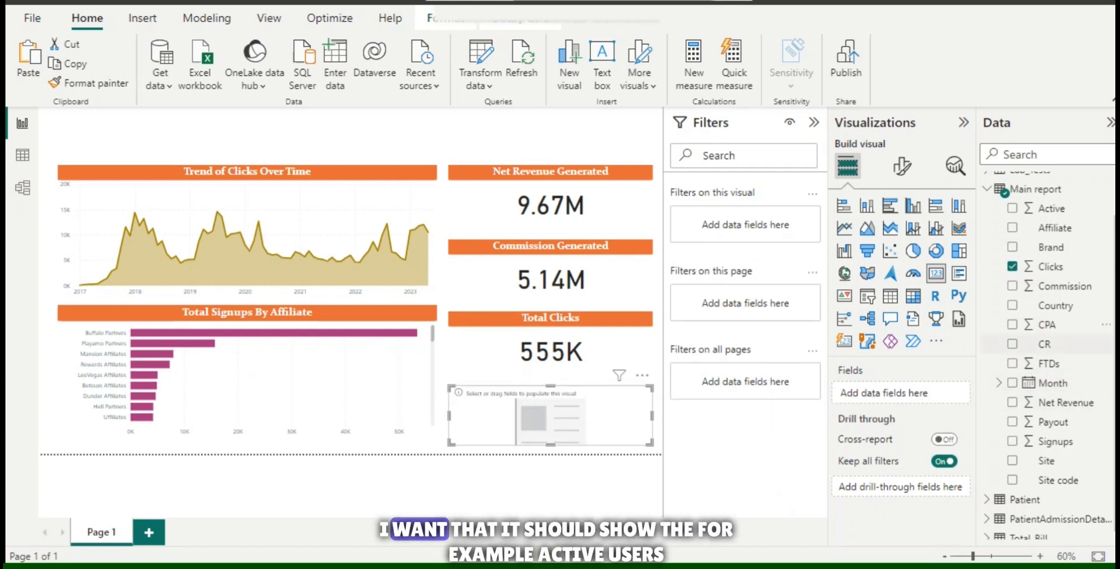
pyautogui.click(1012, 208)
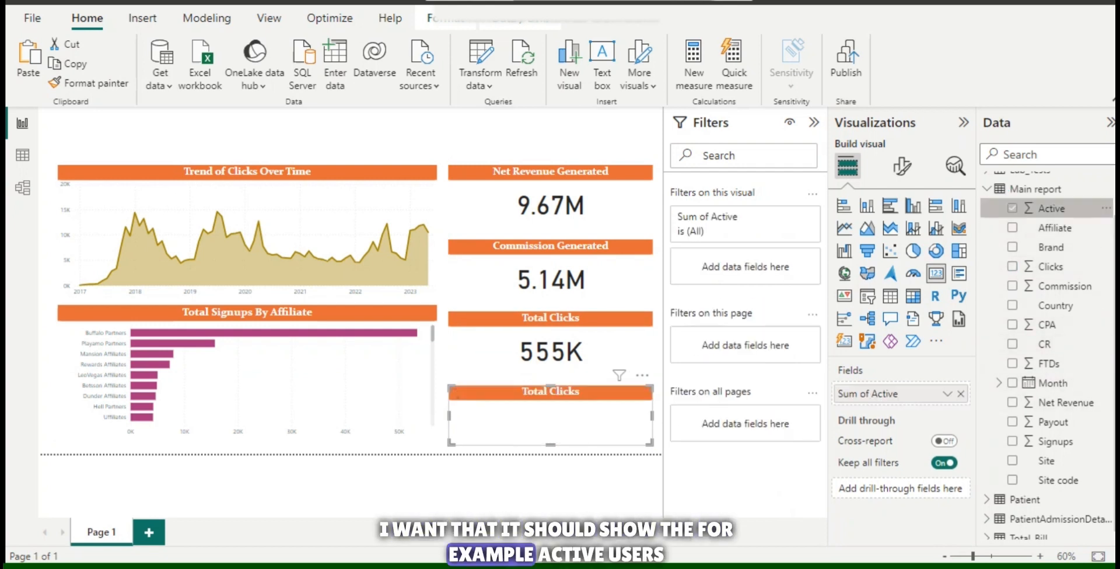
# Change the title of the Active card to "Active Users".
pyautogui.click(902, 166)
pyautogui.click(901, 239)
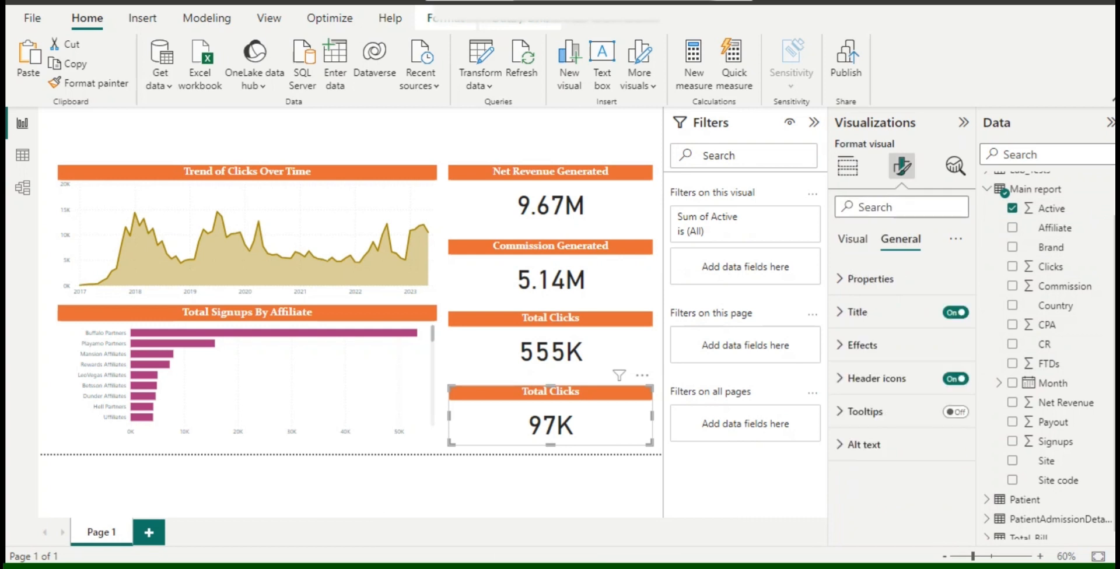
pyautogui.click(857, 312)
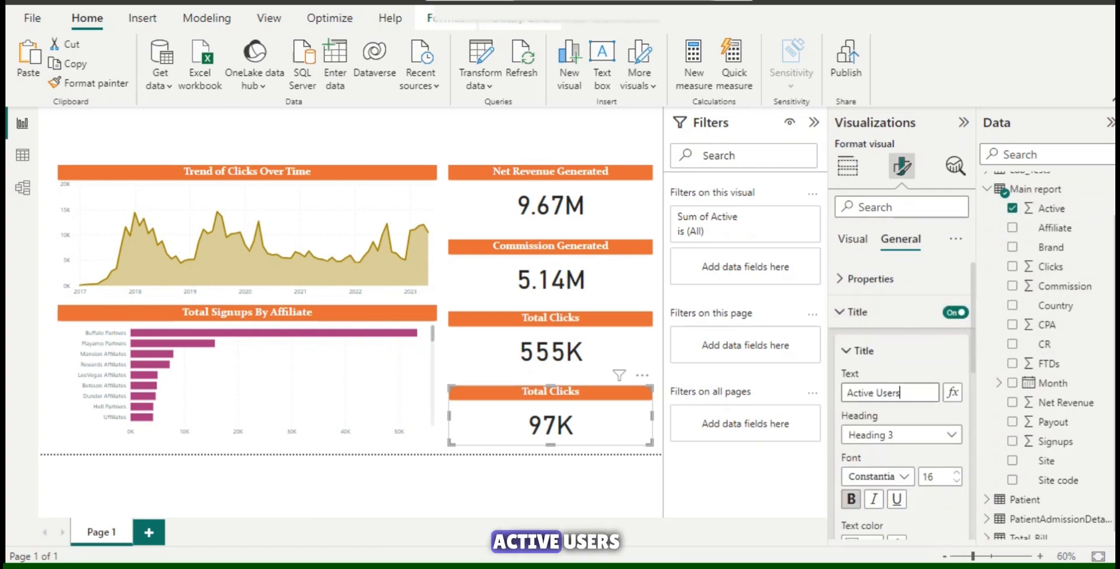
pyautogui.click(548, 486)
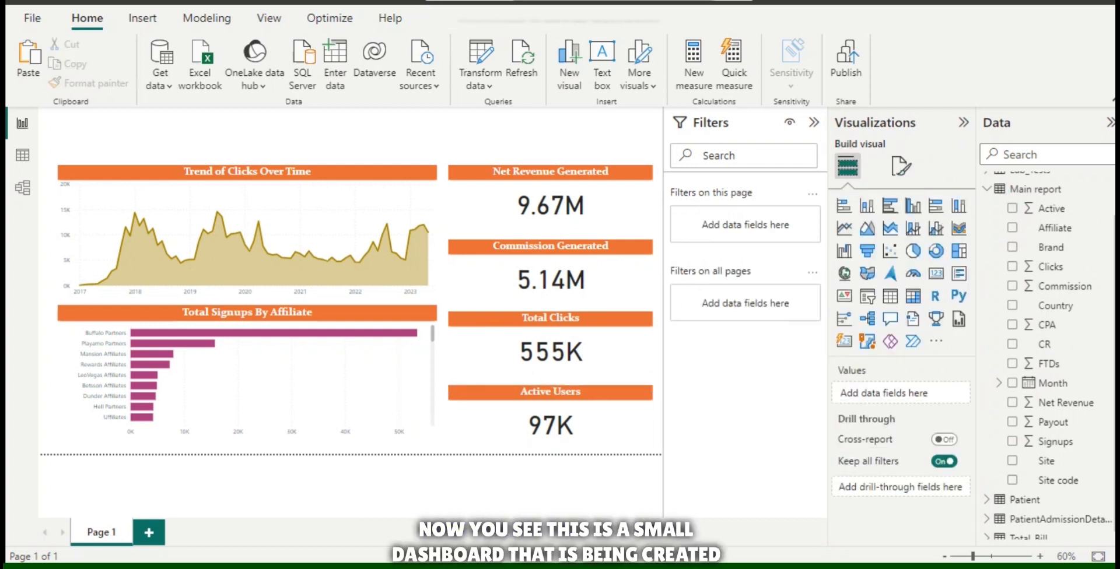
# Collapse the Filters pane and add a Month slicer above the area chart, shrunk to fit the space over the chart.
pyautogui.click(813, 122)
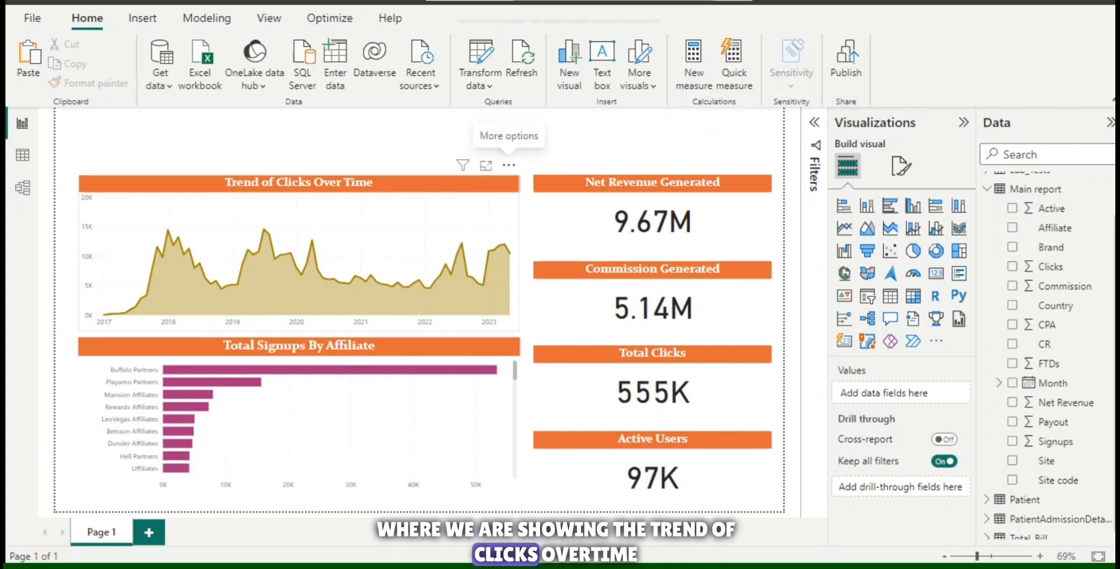
pyautogui.moveTo(408, 370)
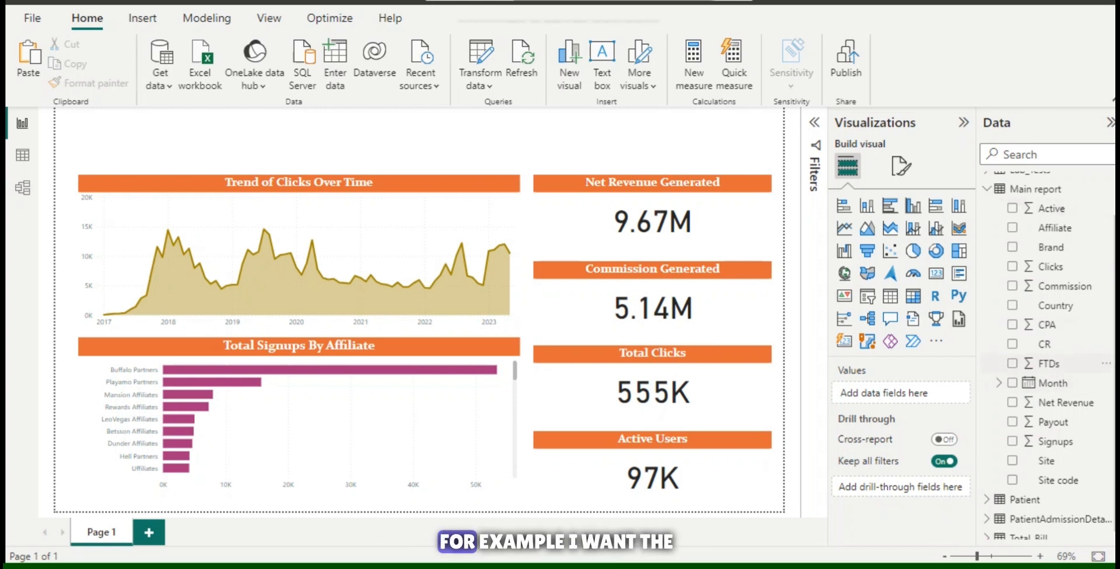
pyautogui.moveTo(1053, 383); pyautogui.dragTo(272, 129)
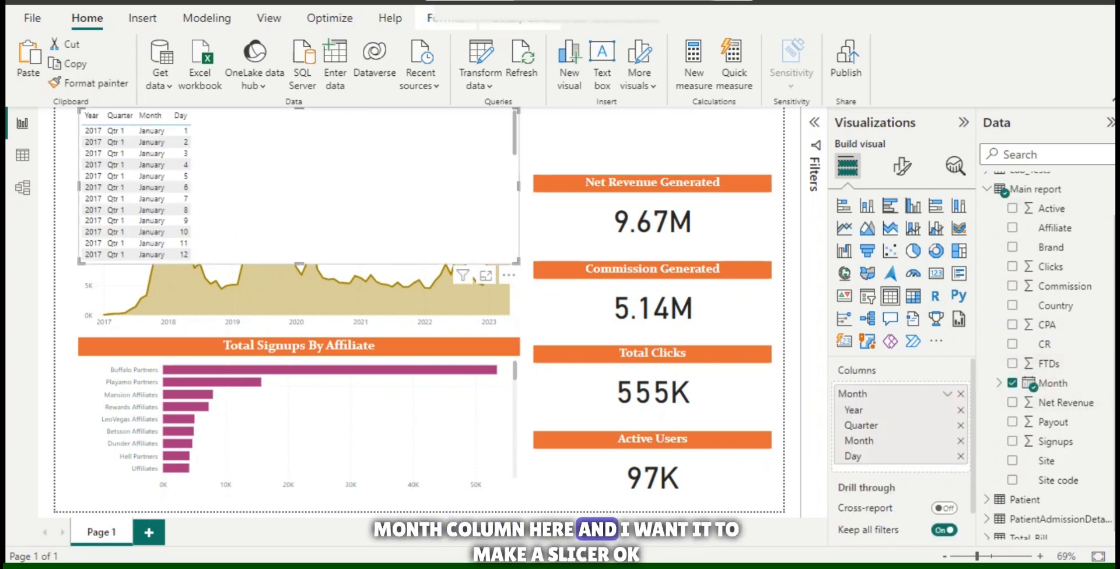
pyautogui.click(868, 296)
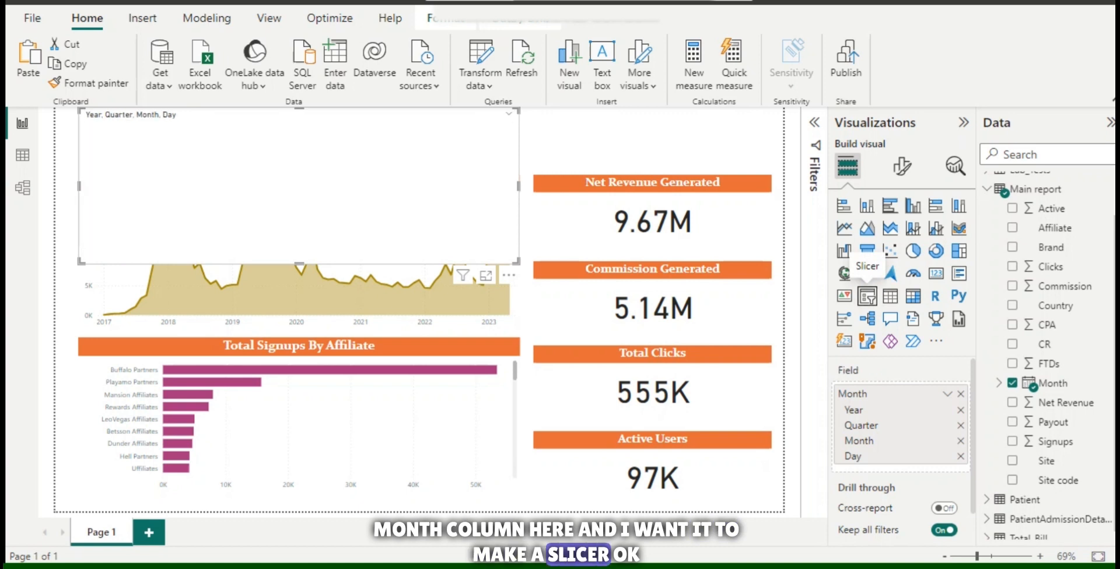
pyautogui.moveTo(517, 262); pyautogui.dragTo(354, 168)
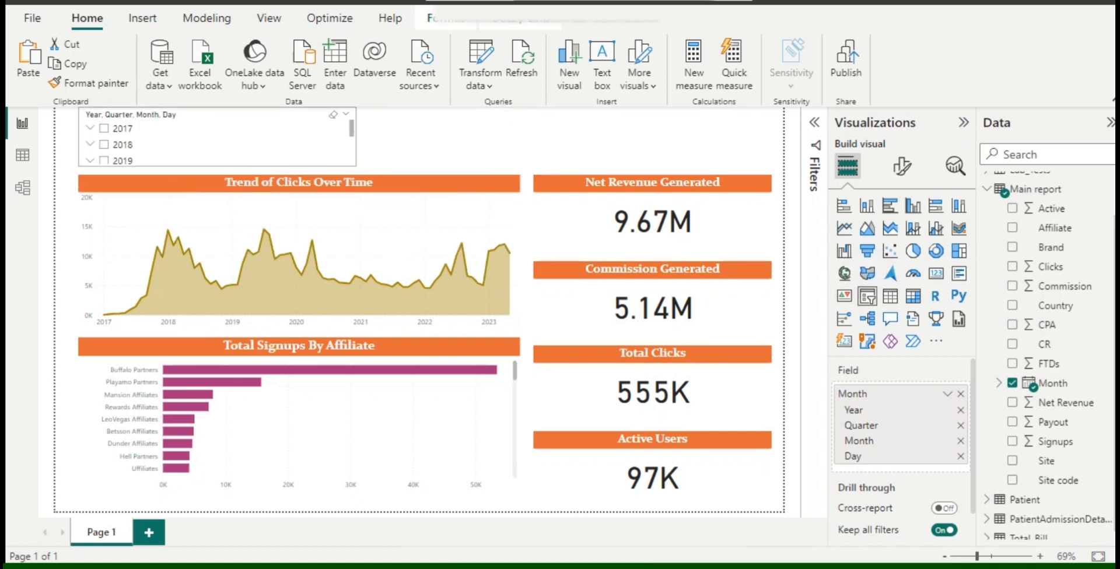
# Change the Month slicer's style from a vertical list to Dropdown in the slicer settings.
pyautogui.click(902, 166)
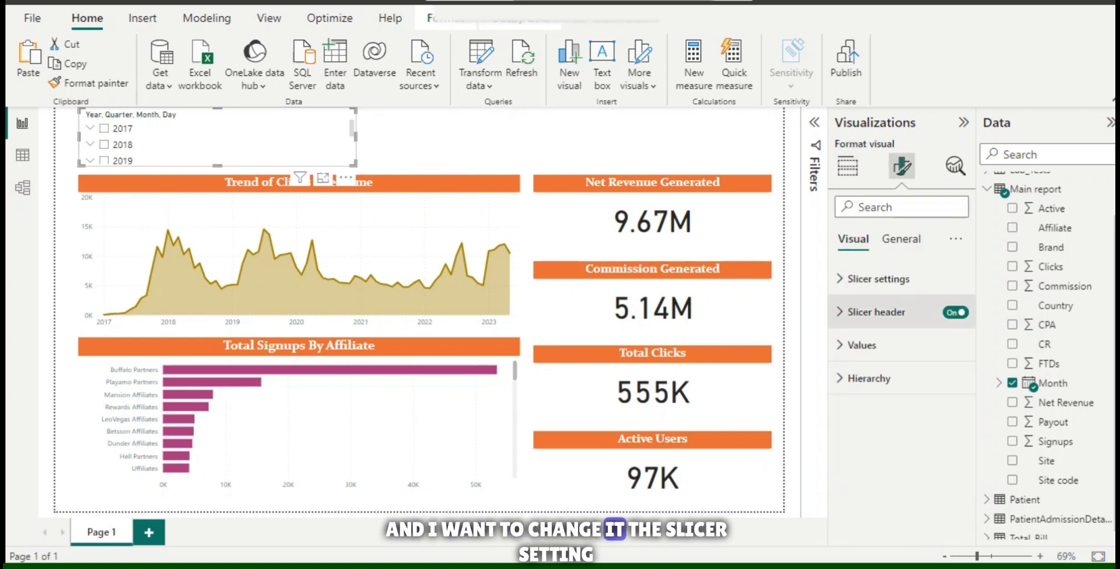
pyautogui.click(878, 279)
pyautogui.click(898, 359)
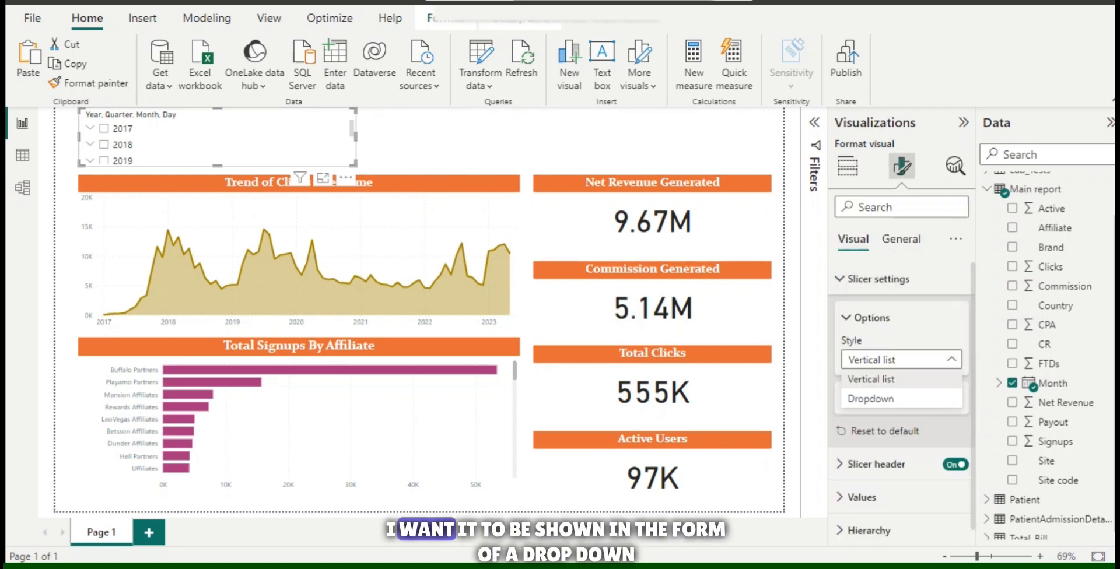
pyautogui.click(871, 398)
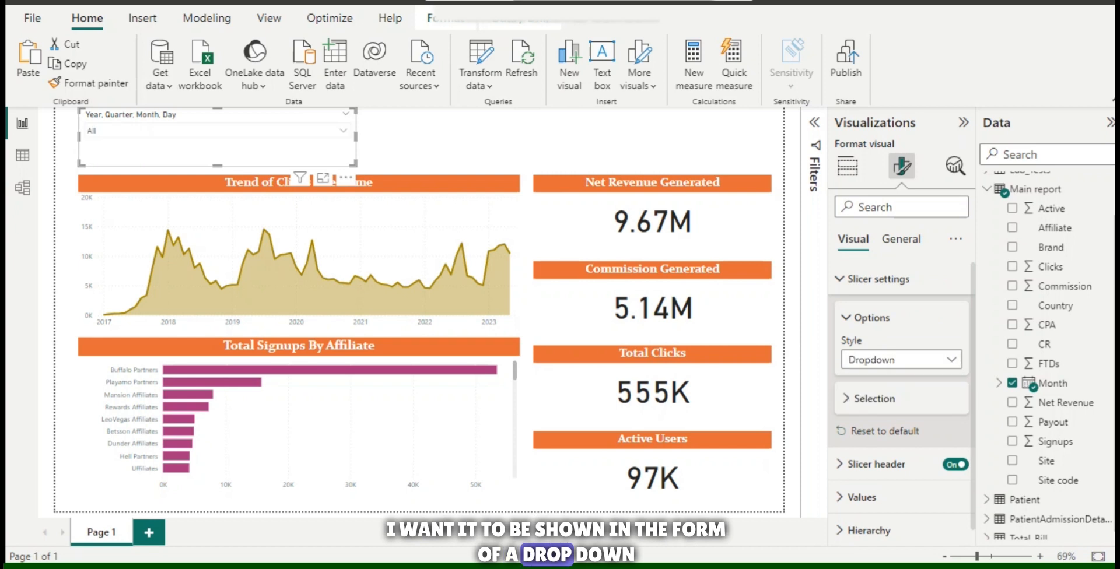
pyautogui.click(878, 279)
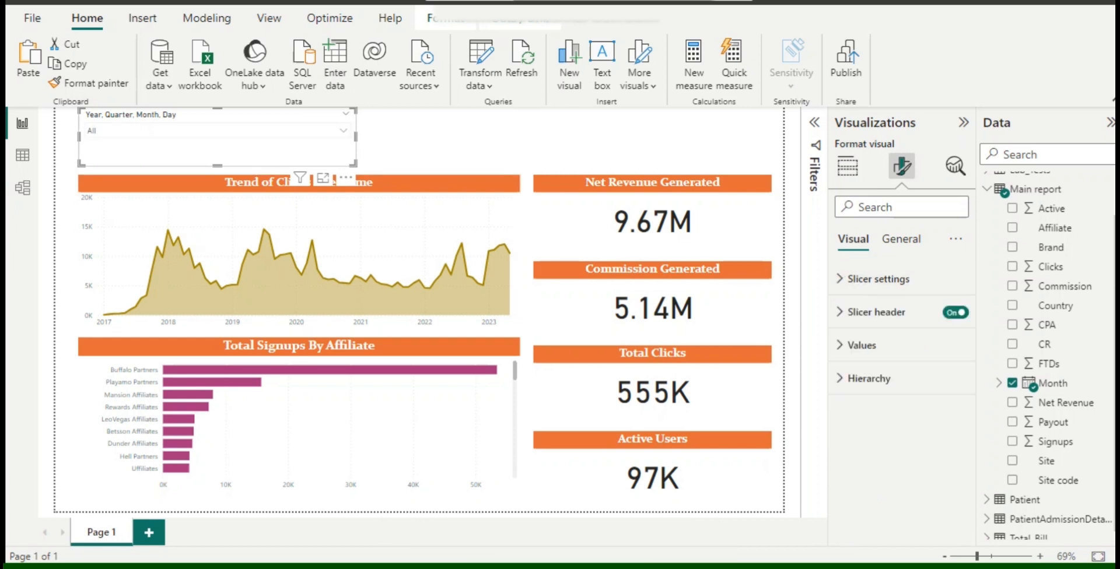
# Narrow the Month slicer from its outer edge to a bit over a third of the area chart's width.
pyautogui.moveTo(356, 136); pyautogui.dragTo(273, 136)
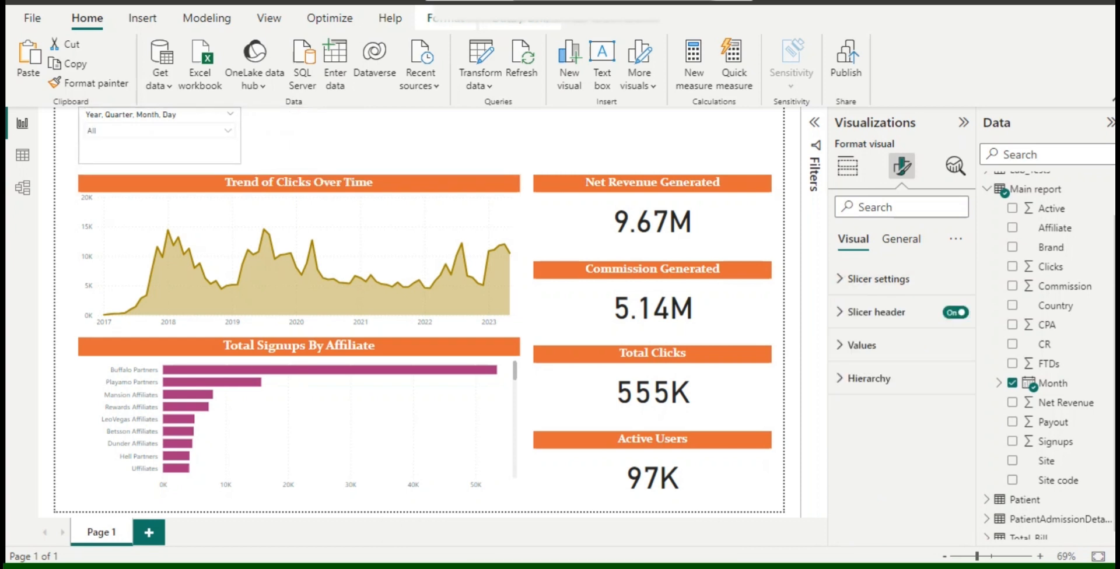
pyautogui.moveTo(157, 149); pyautogui.dragTo(158, 149)
pyautogui.click(299, 142)
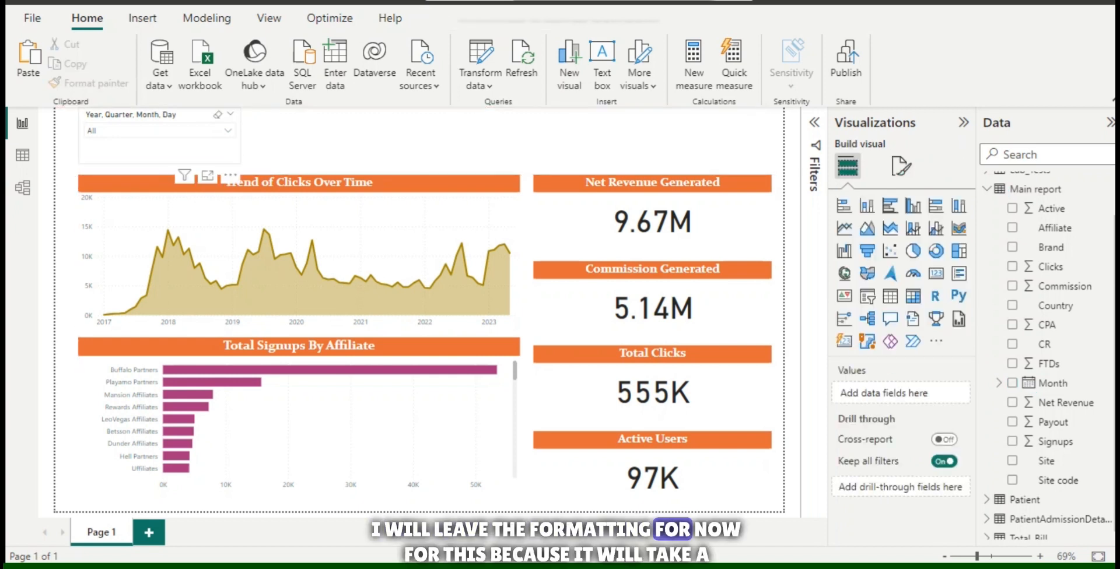
# Turn on the Month slicer's title and set its text to "Select Date Range".
pyautogui.click(157, 146)
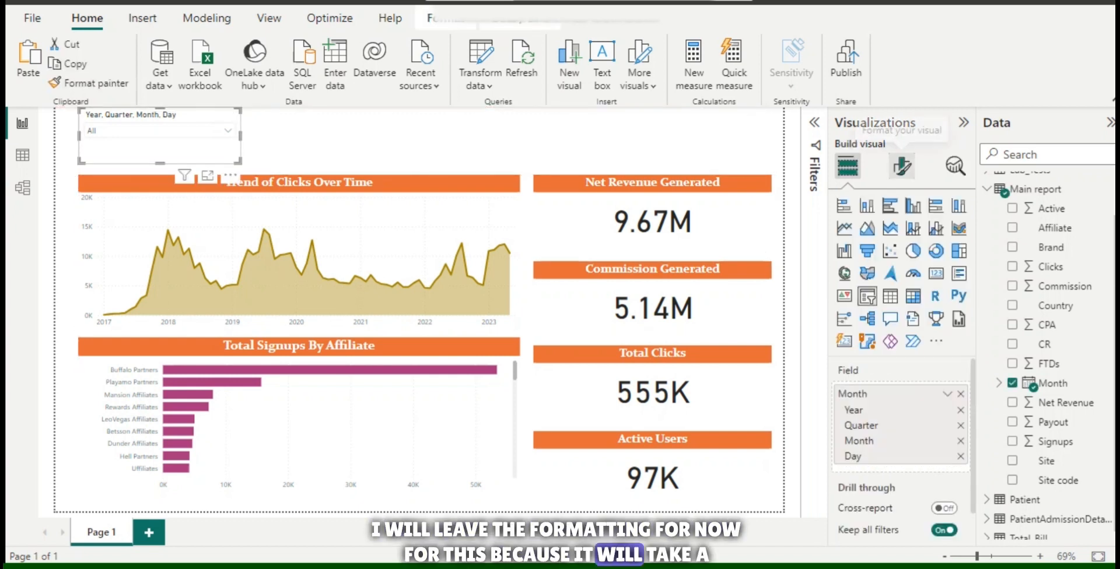
pyautogui.click(902, 166)
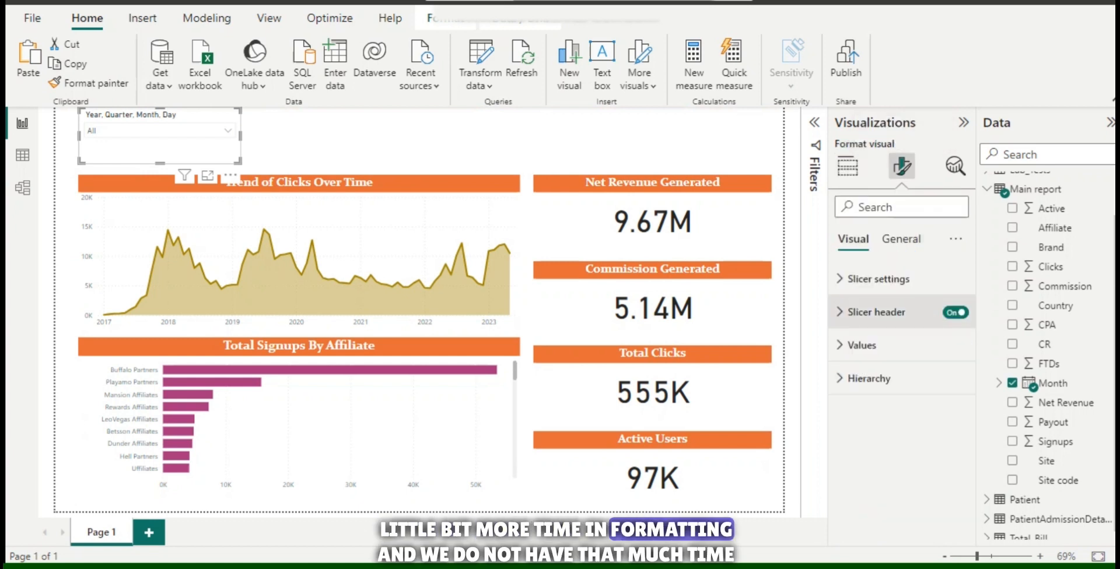
pyautogui.click(901, 238)
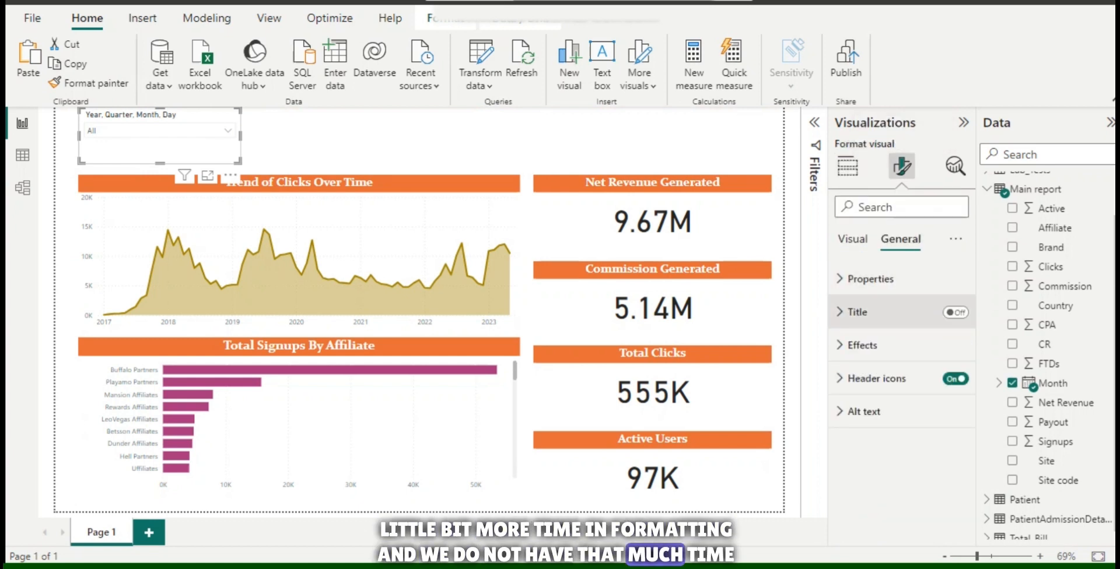
pyautogui.click(955, 312)
pyautogui.click(858, 312)
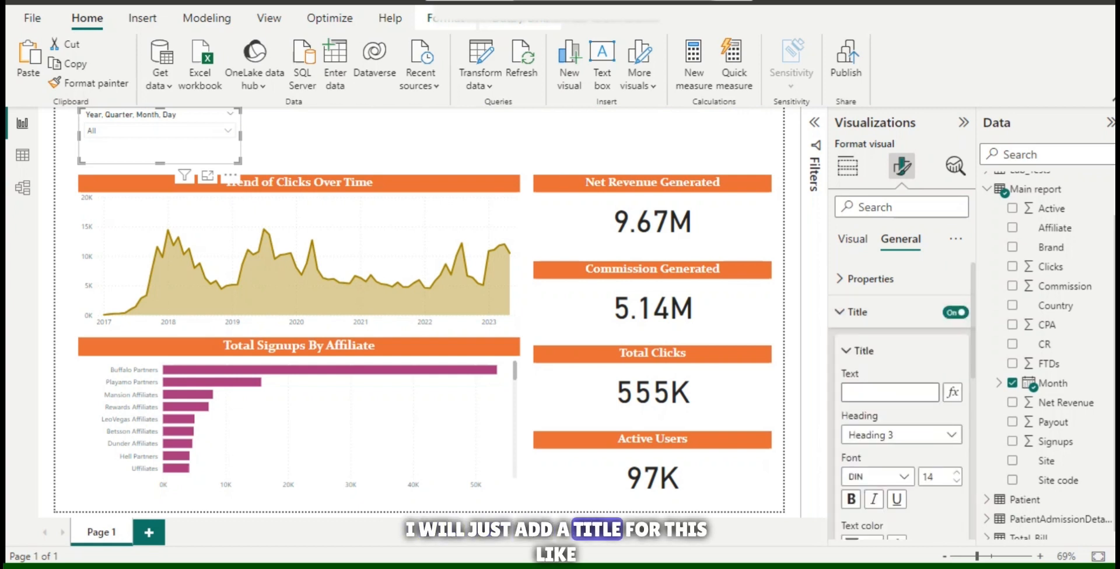
pyautogui.write('Select')
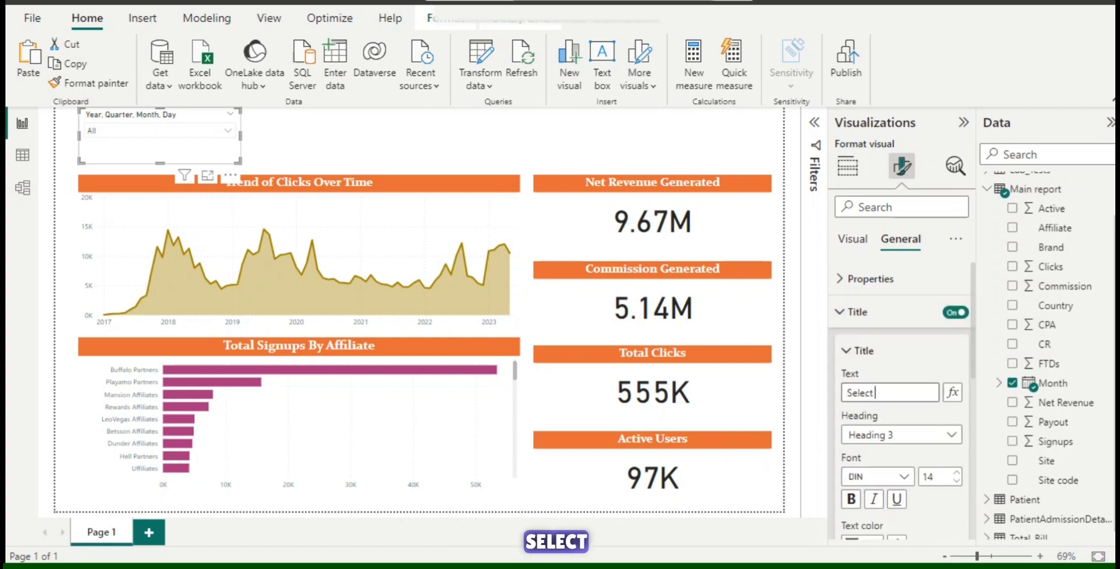
pyautogui.write(' Date Range')
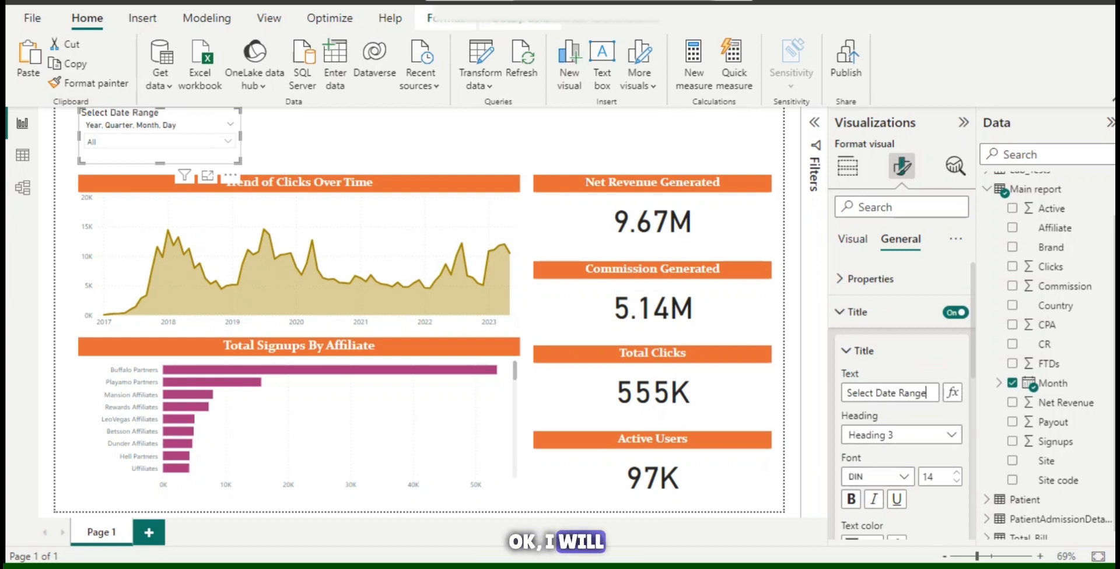
# Format the slicer title with white text on the orange background used by the other visuals, and center it.
pyautogui.scroll(-1, 902, 408)
pyautogui.click(864, 480)
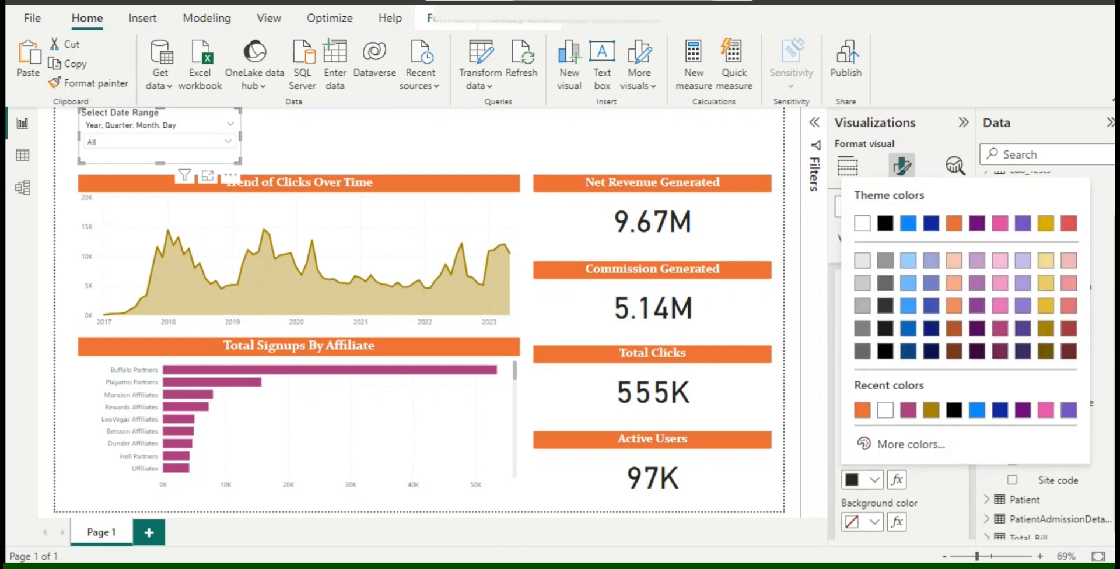
pyautogui.click(862, 223)
pyautogui.click(864, 522)
pyautogui.click(862, 410)
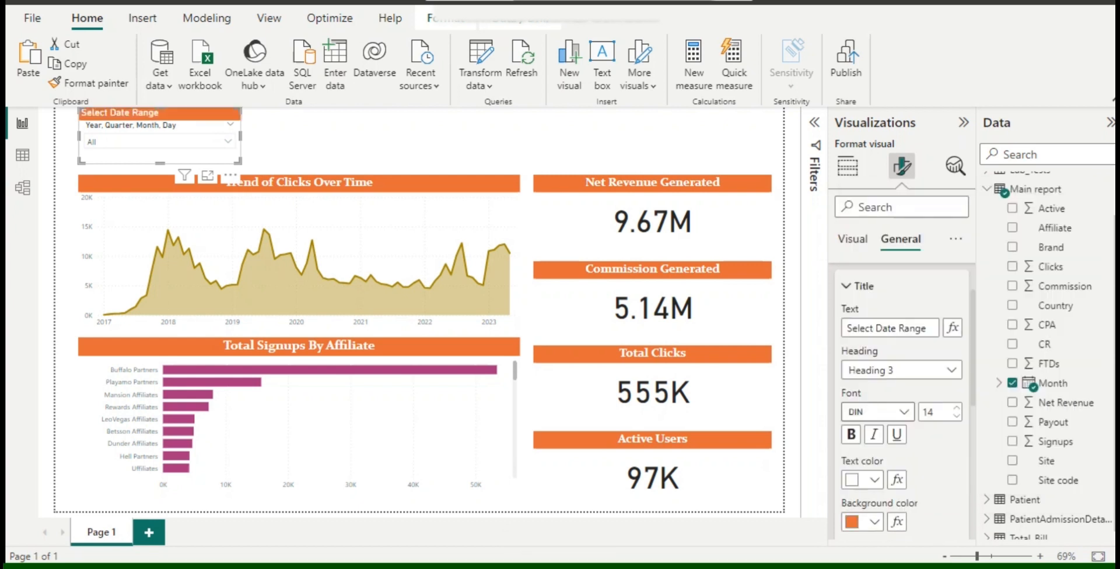
pyautogui.scroll(-2, 902, 379)
pyautogui.click(873, 455)
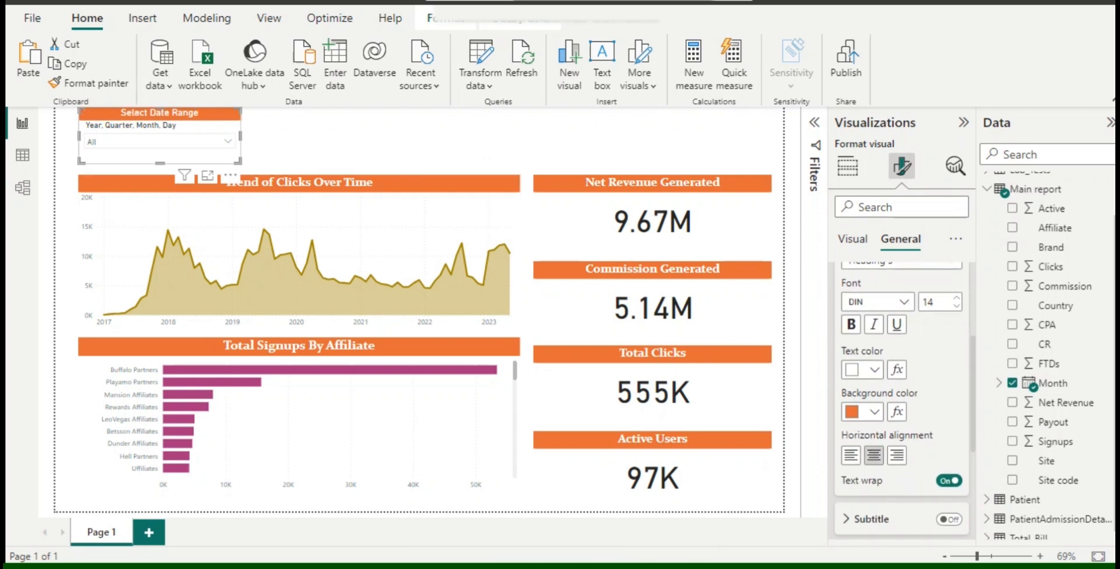
# Turn off the slicer header of the Select Date Range slicer and deselect the visual.
pyautogui.click(853, 239)
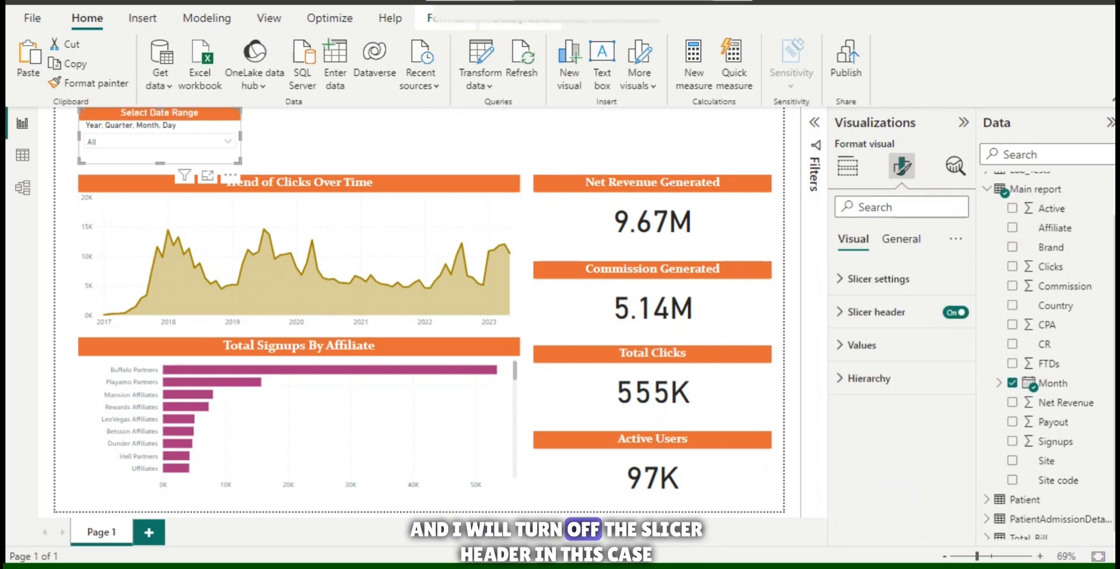
pyautogui.click(955, 312)
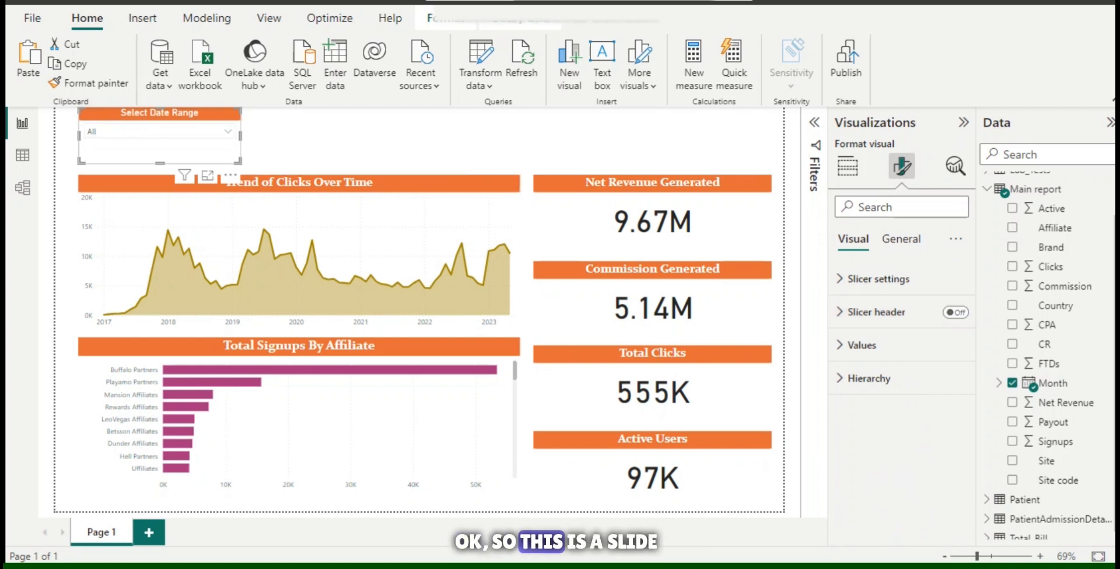
pyautogui.click(403, 141)
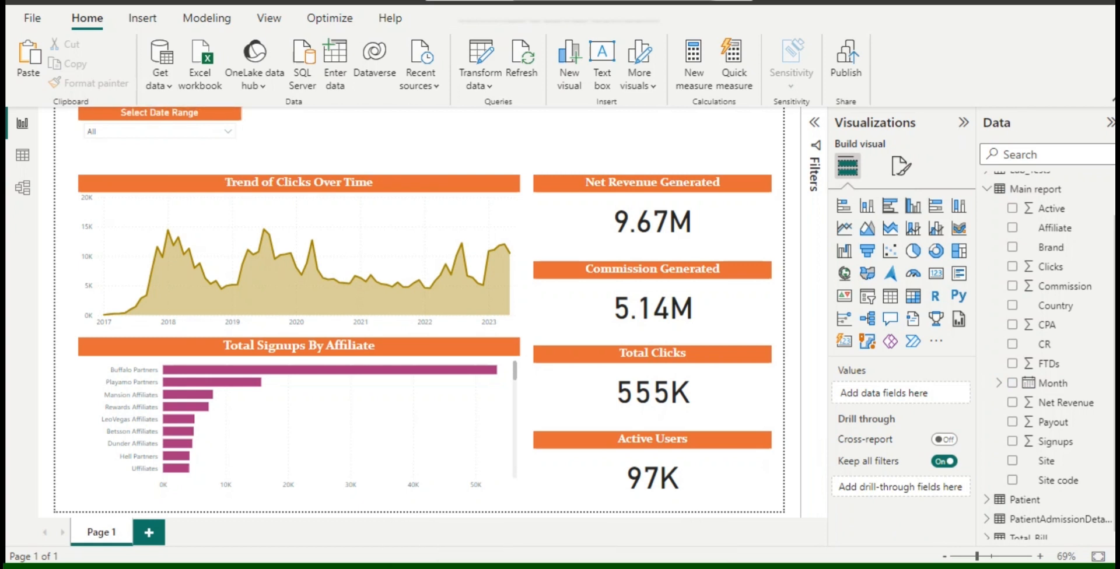
# Try the date slicer by filtering the dashboard to 2021, to 2019, and to 2018 and 2019 together.
pyautogui.click(228, 132)
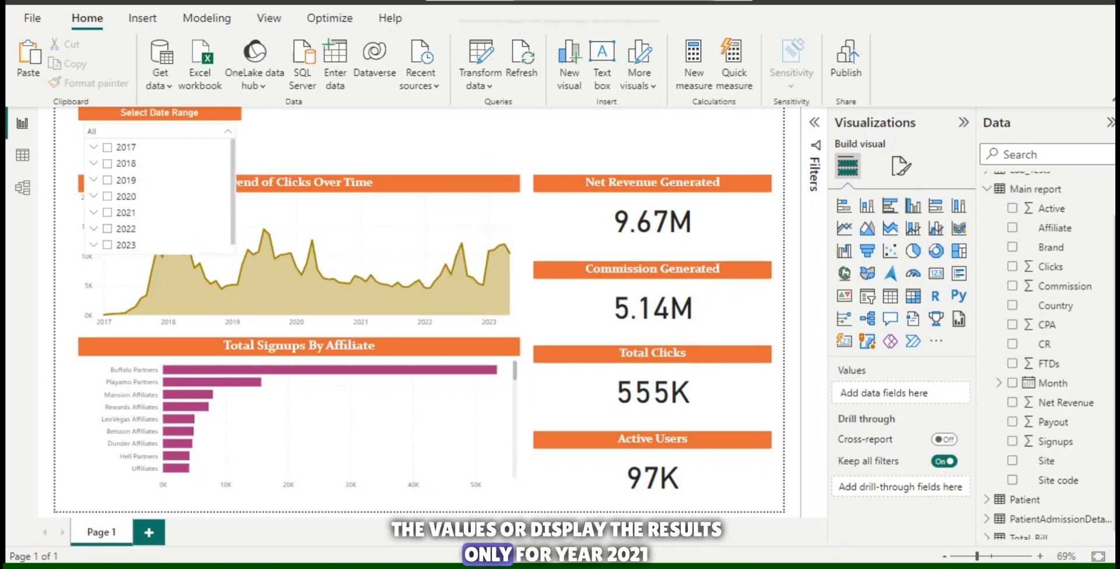
pyautogui.click(107, 213)
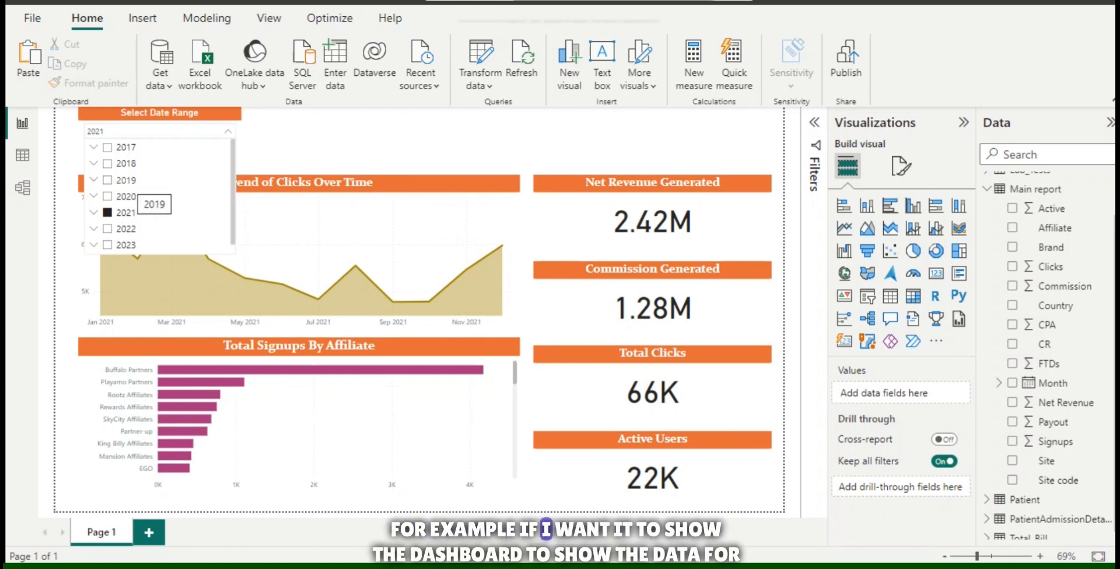
pyautogui.click(126, 180)
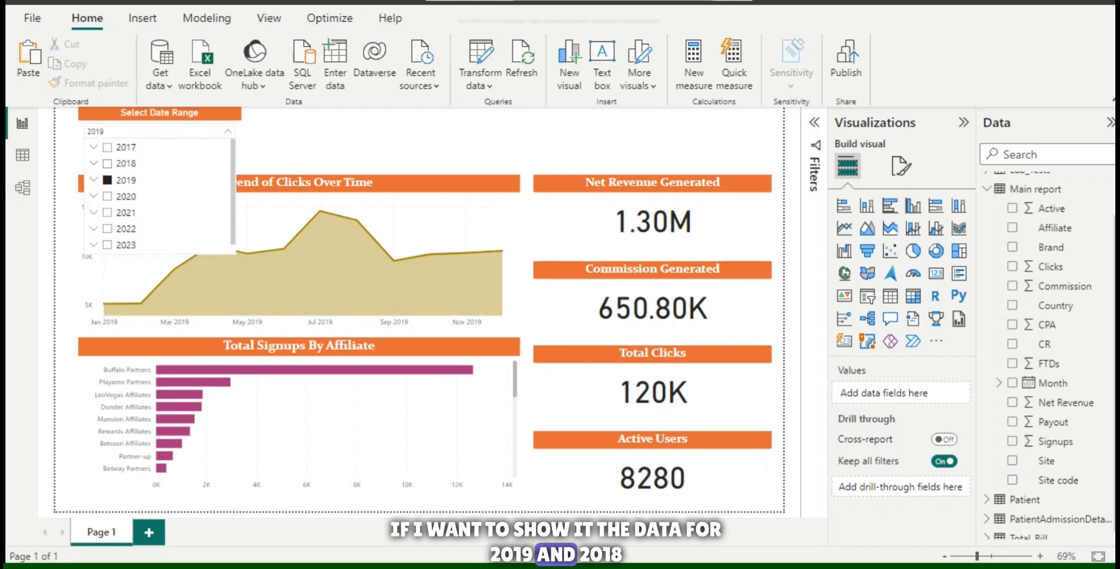
pyautogui.keyDown('ctrl'); pyautogui.click(124, 164); pyautogui.keyUp('ctrl')
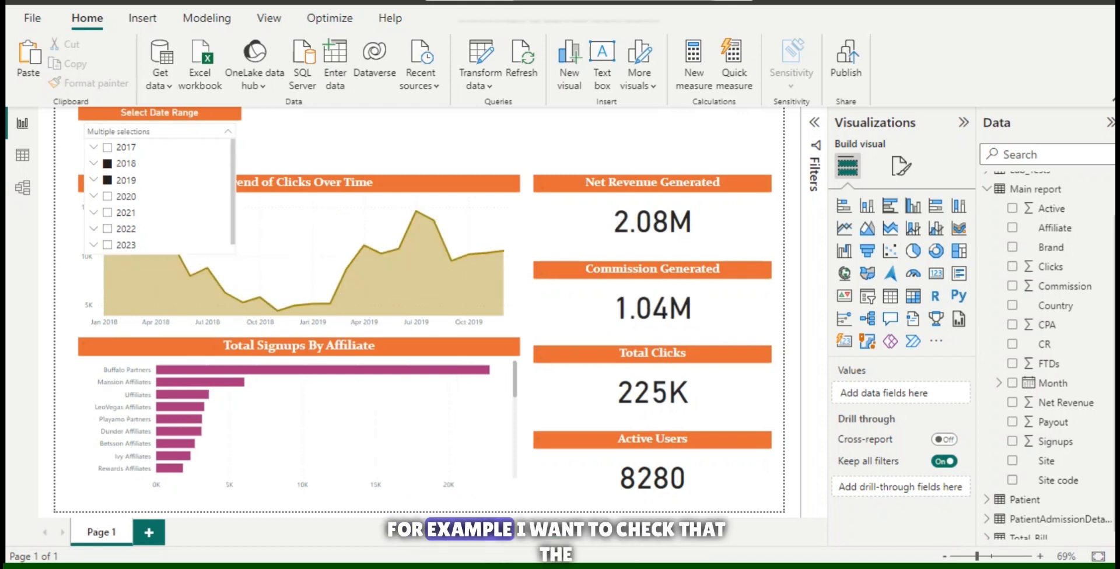
# Filter the dashboard to 2022 and exclude Qtr 1, Qtr 2 and Qtr 3, keeping only Qtr 4.
pyautogui.click(119, 230)
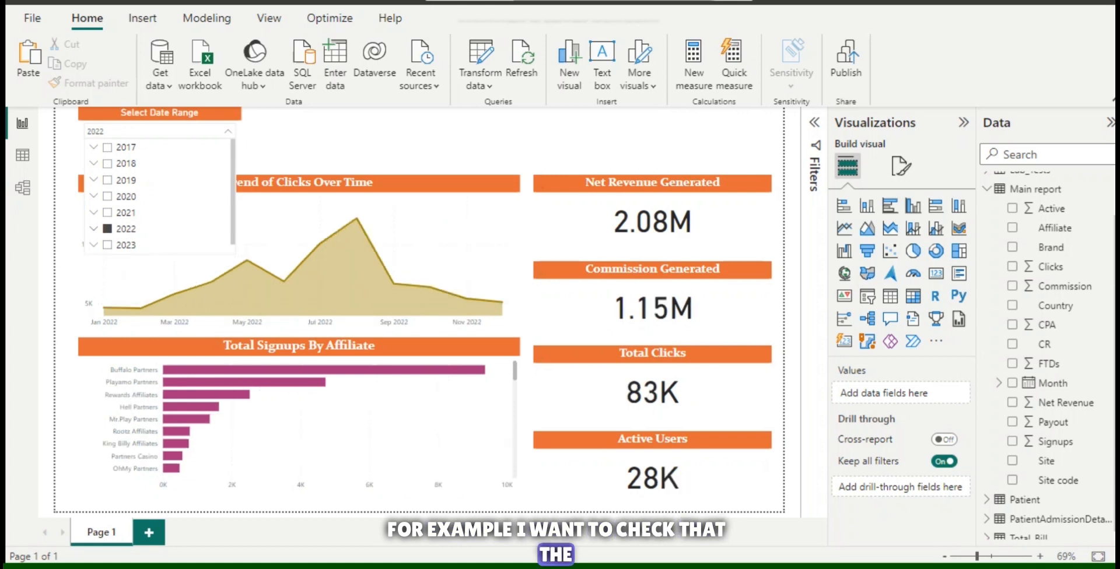
pyautogui.scroll(-4, 157, 193)
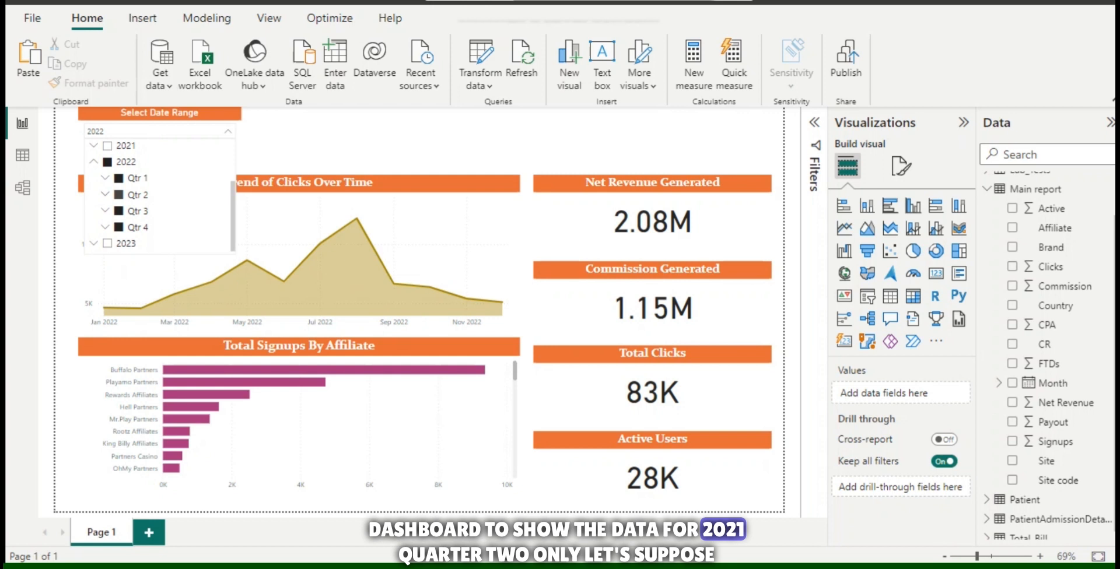
pyautogui.click(119, 195)
pyautogui.click(119, 194)
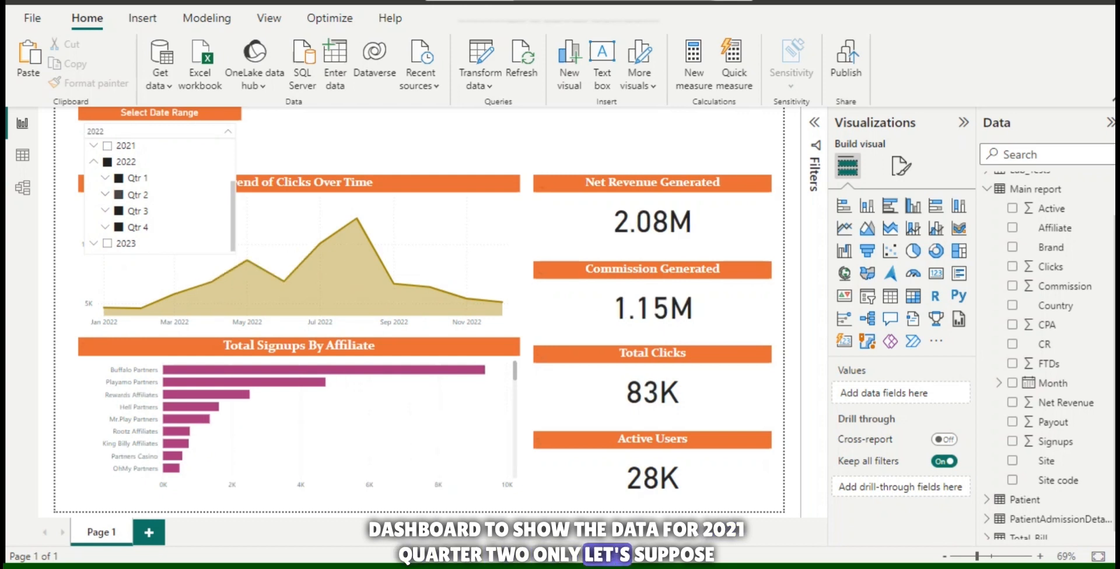
pyautogui.click(119, 178)
pyautogui.click(119, 194)
pyautogui.click(119, 210)
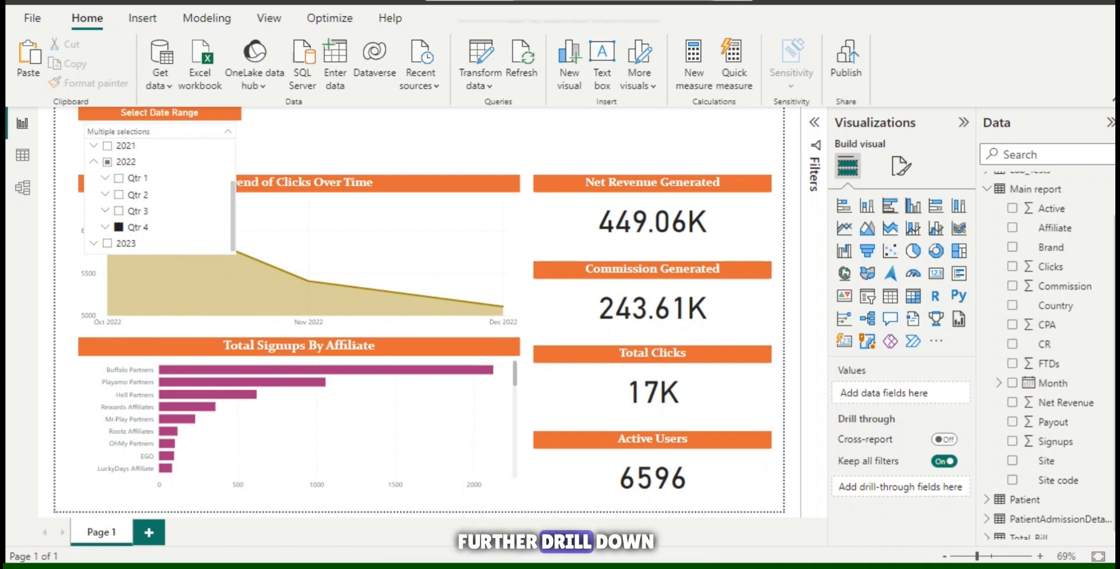
# Expand Qtr 4 of 2022 in the date slicer and try excluding October and November, restoring both months.
pyautogui.scroll(-3, 157, 193)
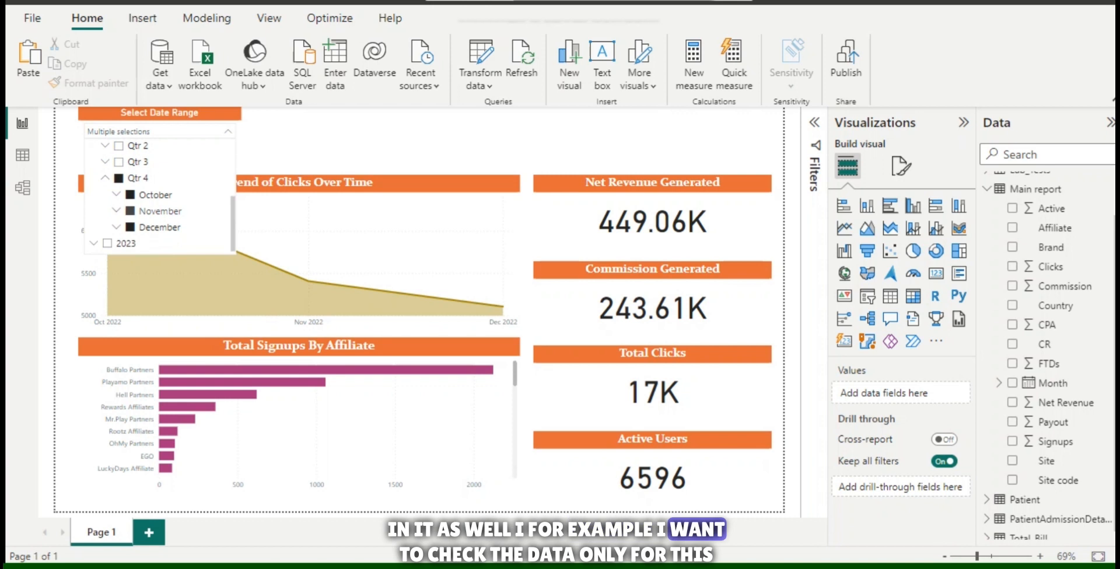
pyautogui.keyDown('ctrl'); pyautogui.click(130, 195); pyautogui.keyUp('ctrl')
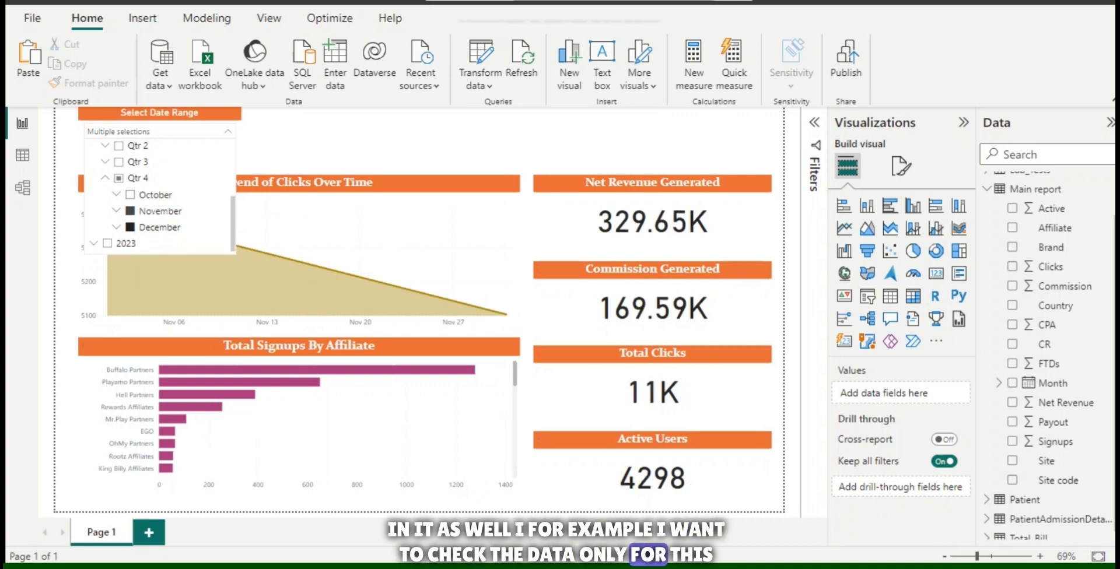
pyautogui.keyDown('ctrl'); pyautogui.click(130, 211); pyautogui.keyUp('ctrl')
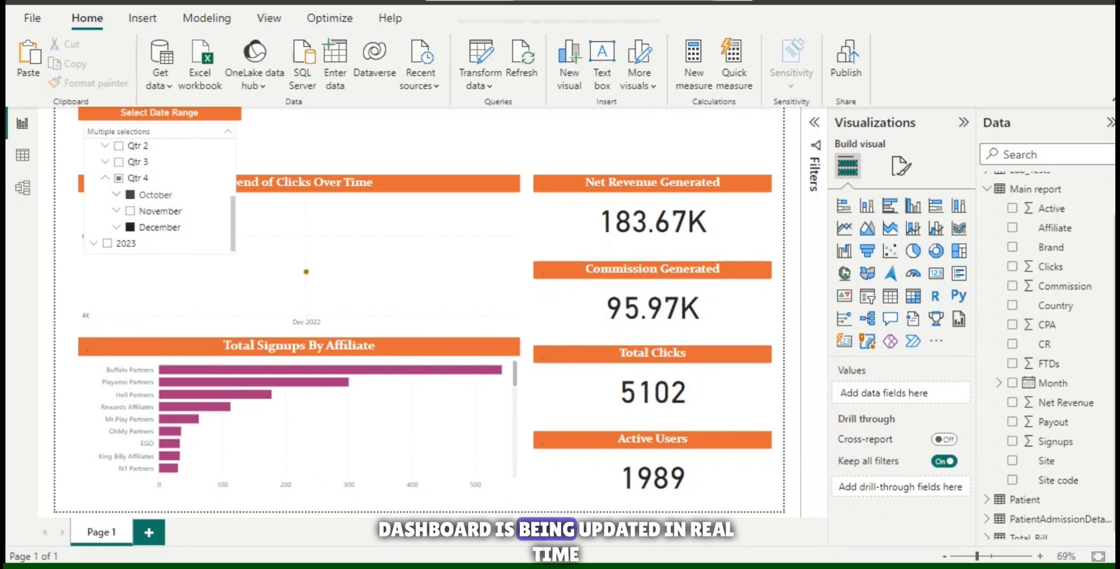
pyautogui.keyDown('ctrl'); pyautogui.click(130, 195); pyautogui.keyUp('ctrl')
pyautogui.keyDown('ctrl'); pyautogui.click(130, 212); pyautogui.keyUp('ctrl')
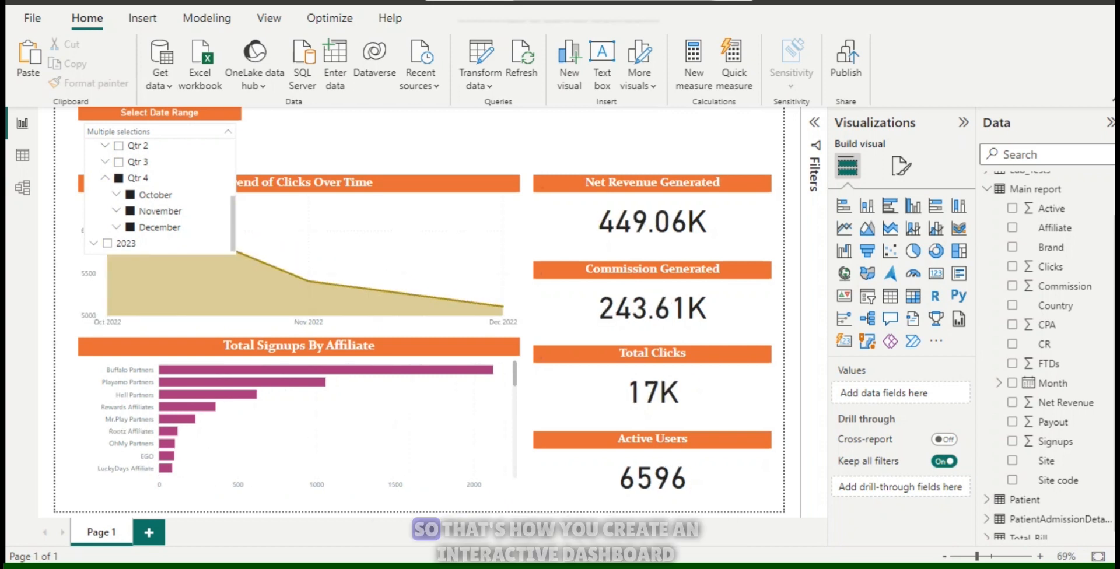
# Change the date selection to Qtr 2 and Qtr 3 of 2022 without Qtr 4, and close the slicer's dropdown.
pyautogui.keyDown('ctrl'); pyautogui.click(119, 162); pyautogui.keyUp('ctrl')
pyautogui.keyDown('ctrl'); pyautogui.click(119, 145); pyautogui.keyUp('ctrl')
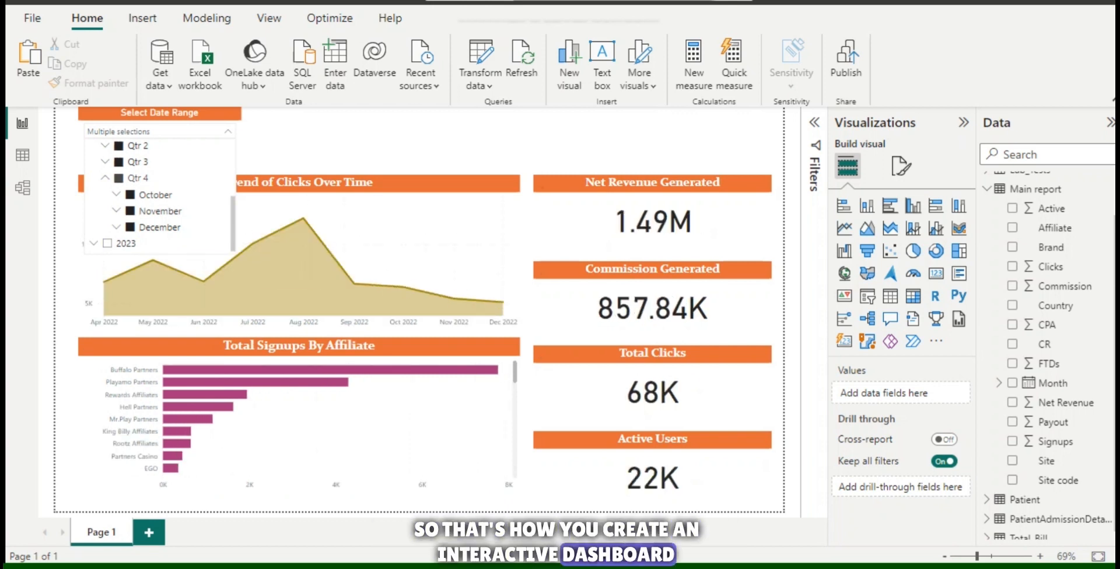
pyautogui.keyDown('ctrl'); pyautogui.click(118, 178); pyautogui.keyUp('ctrl')
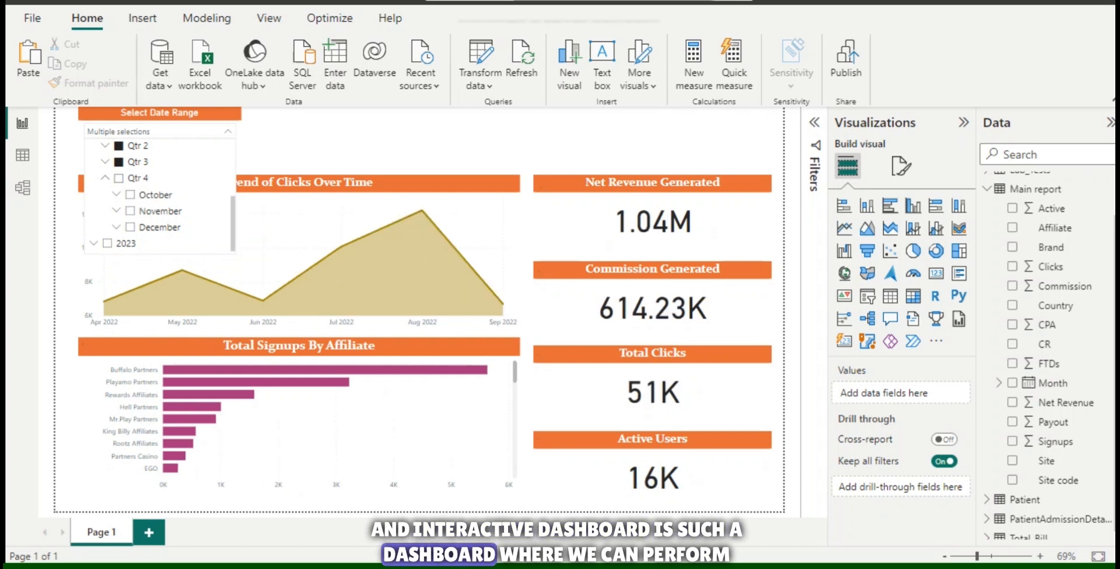
pyautogui.click(105, 178)
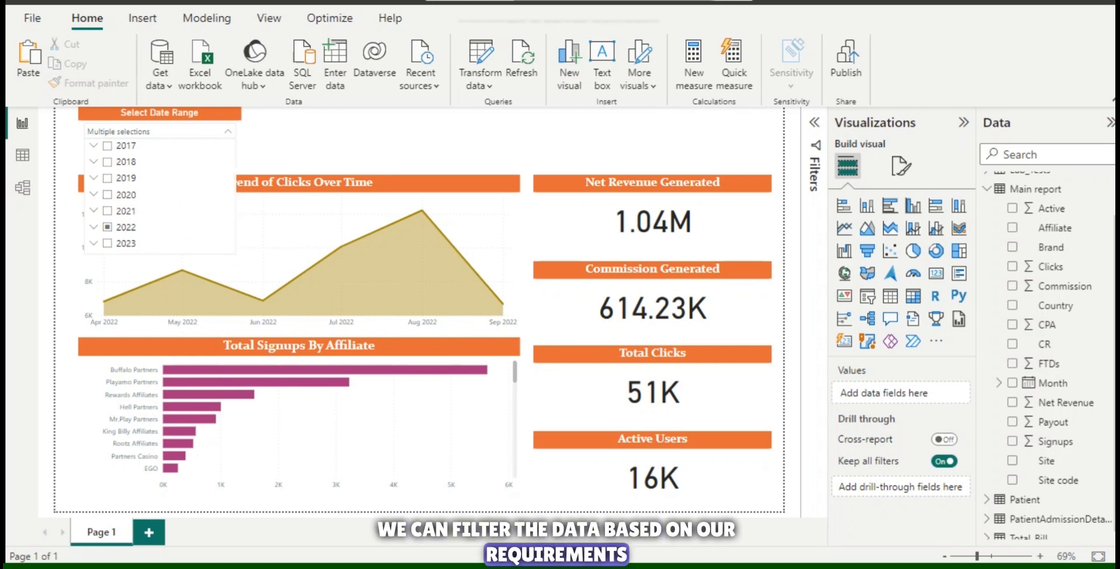
pyautogui.click(350, 142)
# Duplicate the Select Date Range slicer and place the copy directly beside the original, above the area chart.
pyautogui.click(169, 148)
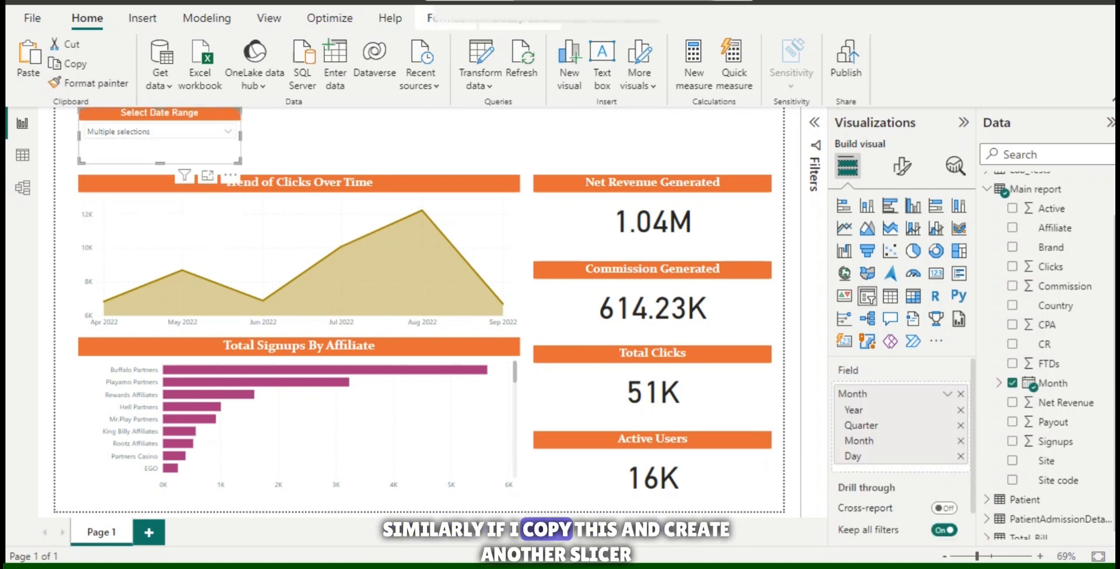
pyautogui.click(350, 142)
pyautogui.click(169, 153)
pyautogui.hotkey('ctrl', 'c')
pyautogui.hotkey('ctrl', 'v')
pyautogui.moveTo(176, 159); pyautogui.dragTo(347, 150)
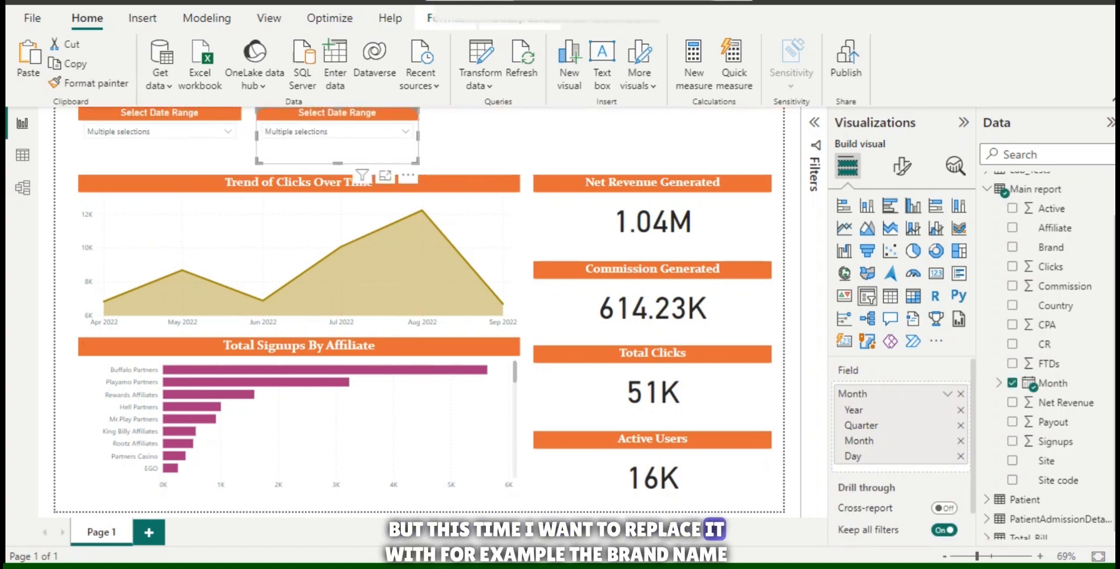
# Replace the Month field with Brand in the duplicated slicer and change its title to Select Brand.
pyautogui.click(961, 395)
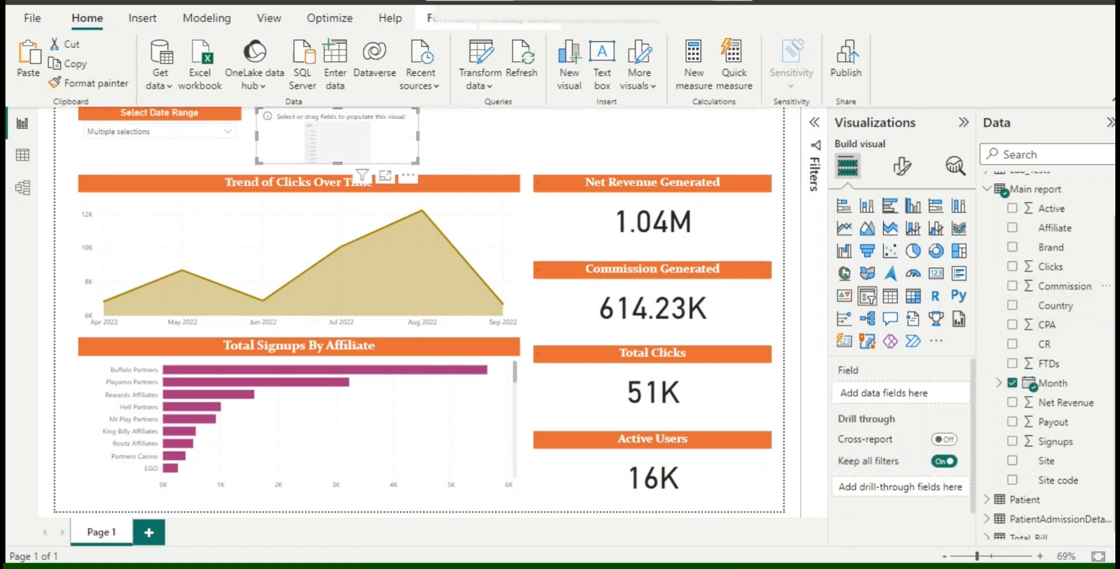
pyautogui.click(1012, 247)
pyautogui.click(902, 166)
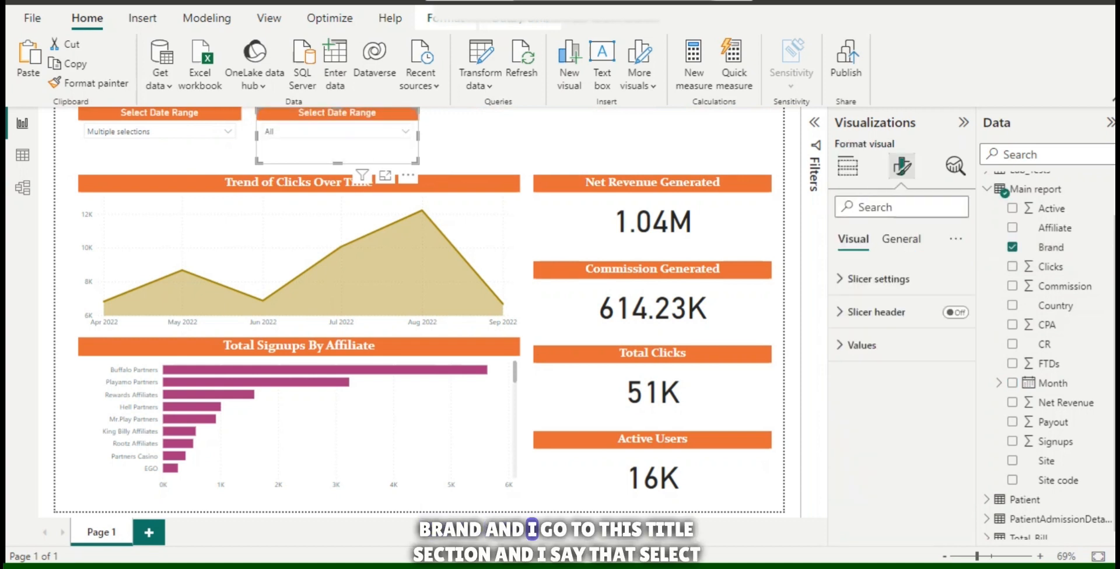
pyautogui.click(901, 239)
pyautogui.click(857, 312)
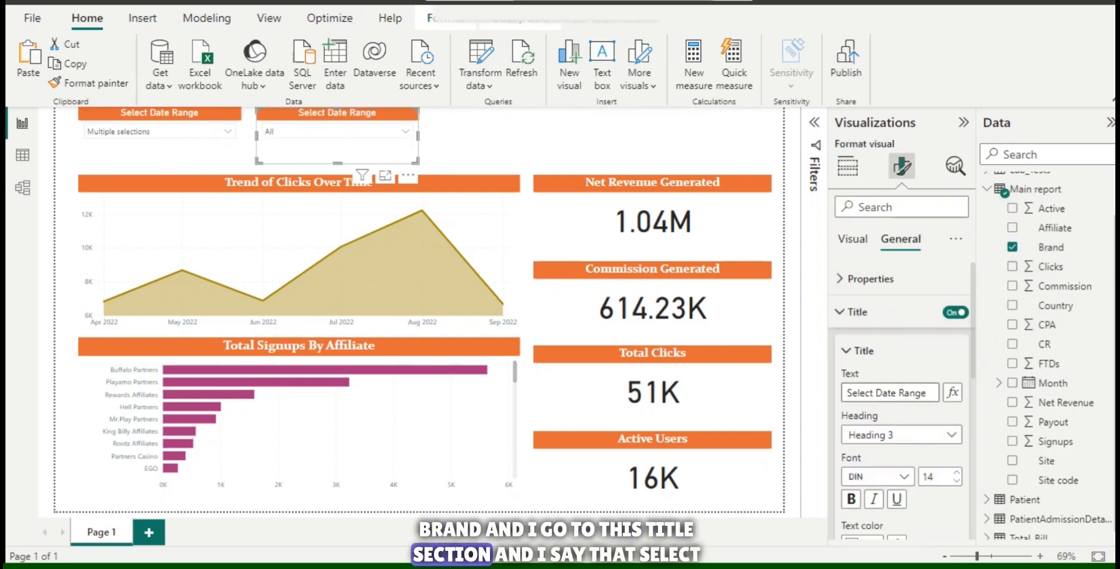
pyautogui.moveTo(877, 393); pyautogui.dragTo(928, 393)
pyautogui.write('Brand')
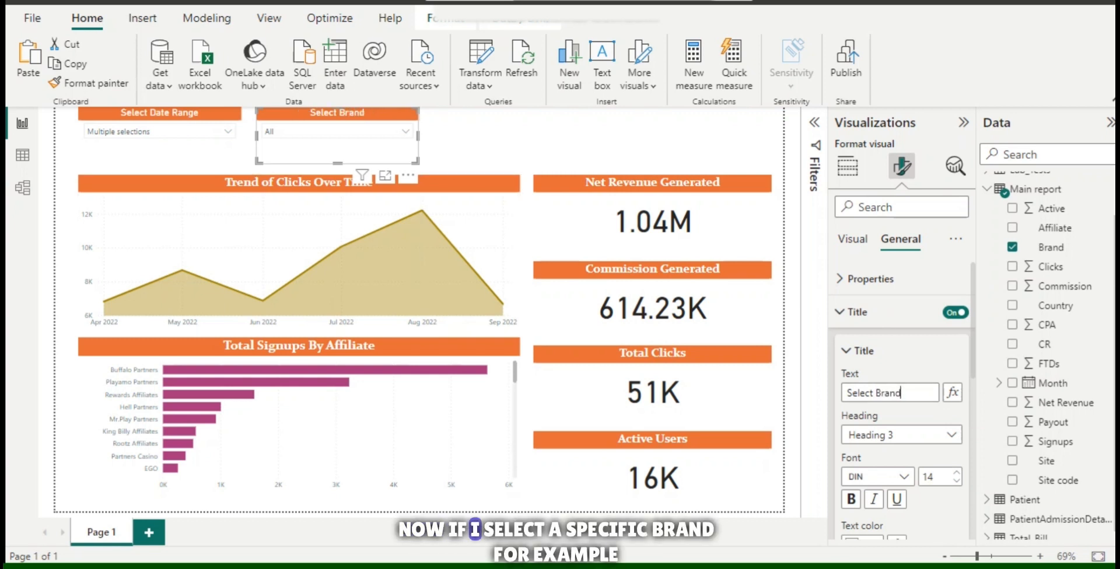
pyautogui.click(596, 140)
# Filter the dashboard to the 888 Casino brand, and switch the selection to Captain Spins.
pyautogui.click(405, 131)
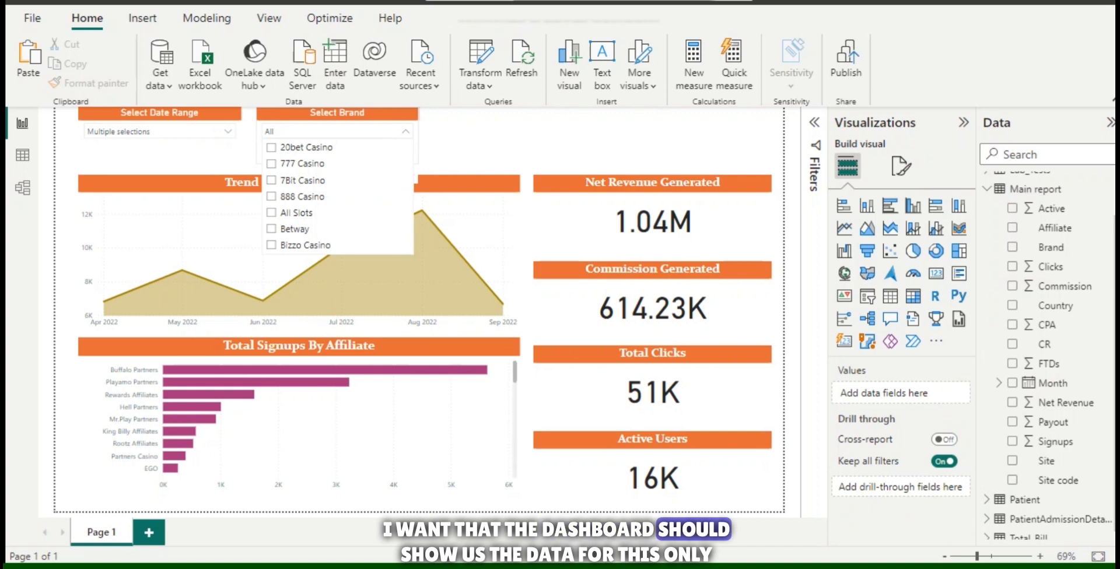
pyautogui.click(272, 197)
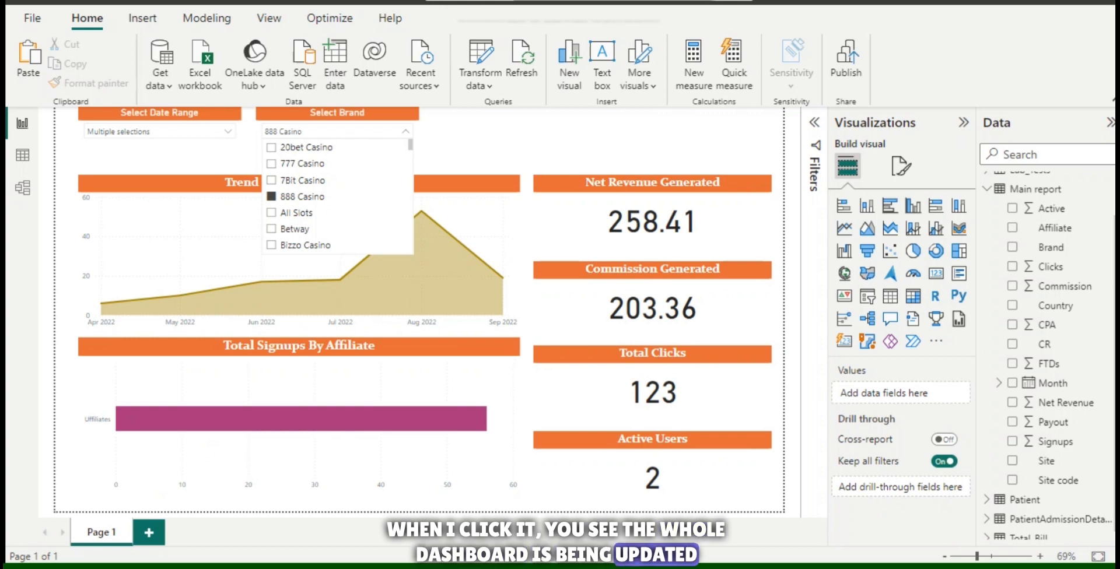
pyautogui.scroll(-3, 337, 193)
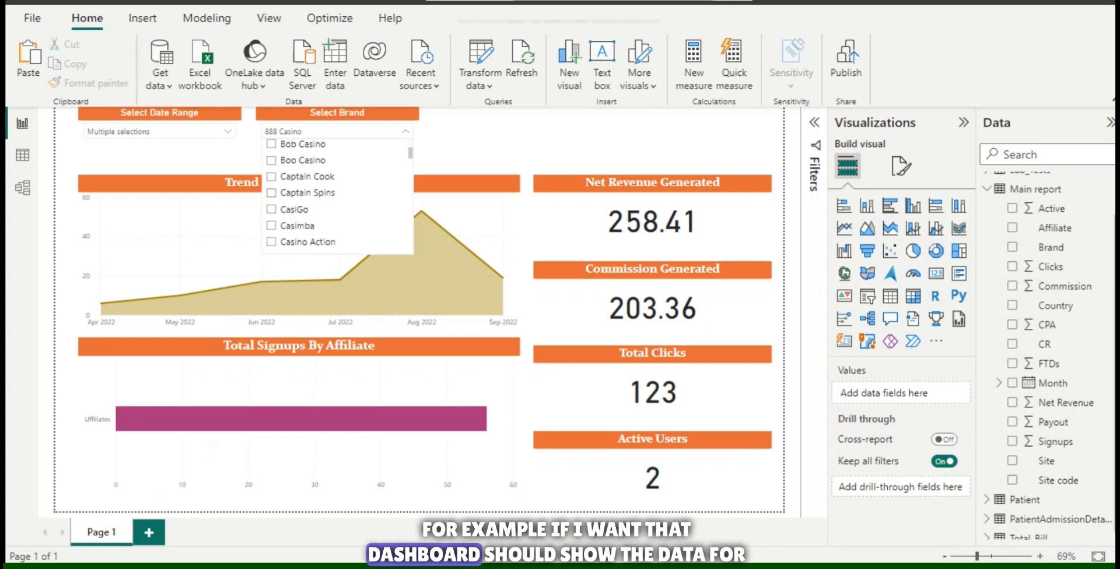
pyautogui.click(307, 190)
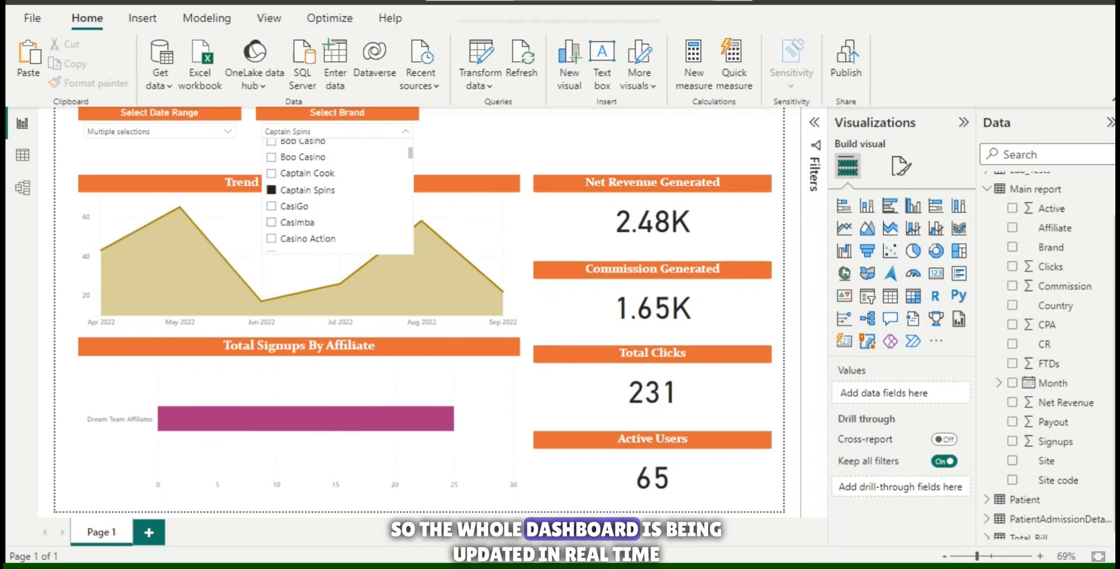
# Try the brand filter on Casimba, Casino Classic and Casino Kingdom, one brand at a time.
pyautogui.click(297, 222)
pyautogui.scroll(-1, 298, 222)
pyautogui.scroll(-1, 299, 220)
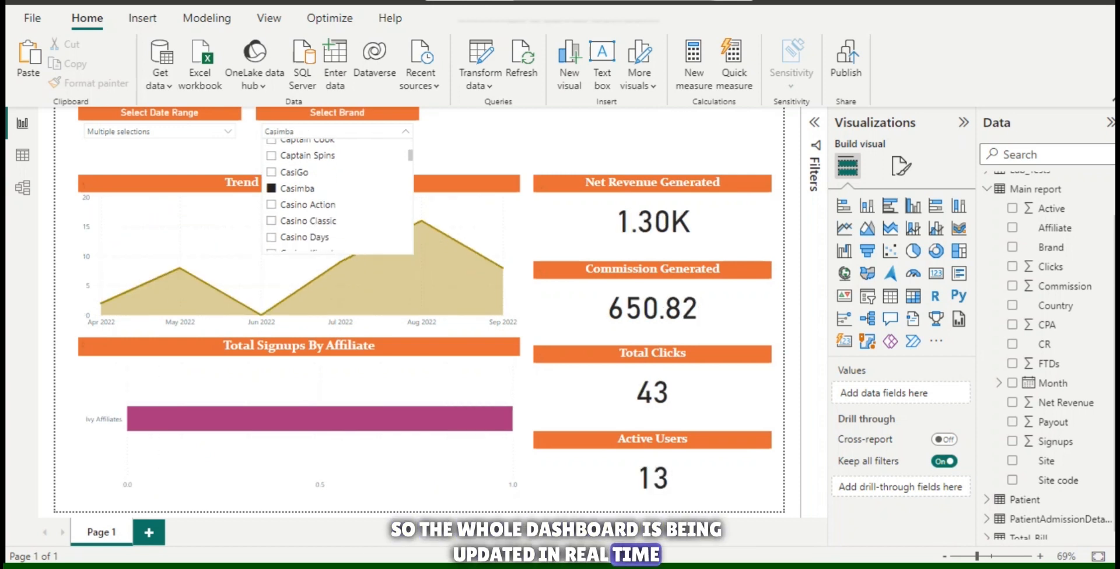
pyautogui.click(298, 221)
pyautogui.scroll(-3, 299, 220)
pyautogui.click(309, 196)
# Filter the dashboard to the CasinoChan brand and close the brand slicer's dropdown.
pyautogui.scroll(-3, 310, 196)
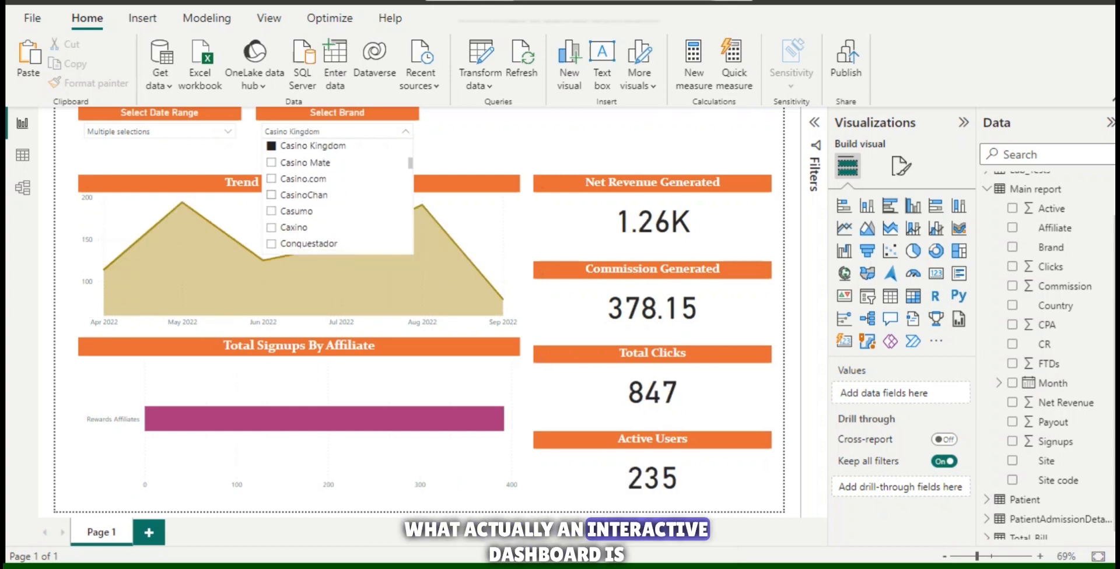
pyautogui.click(303, 196)
pyautogui.click(405, 132)
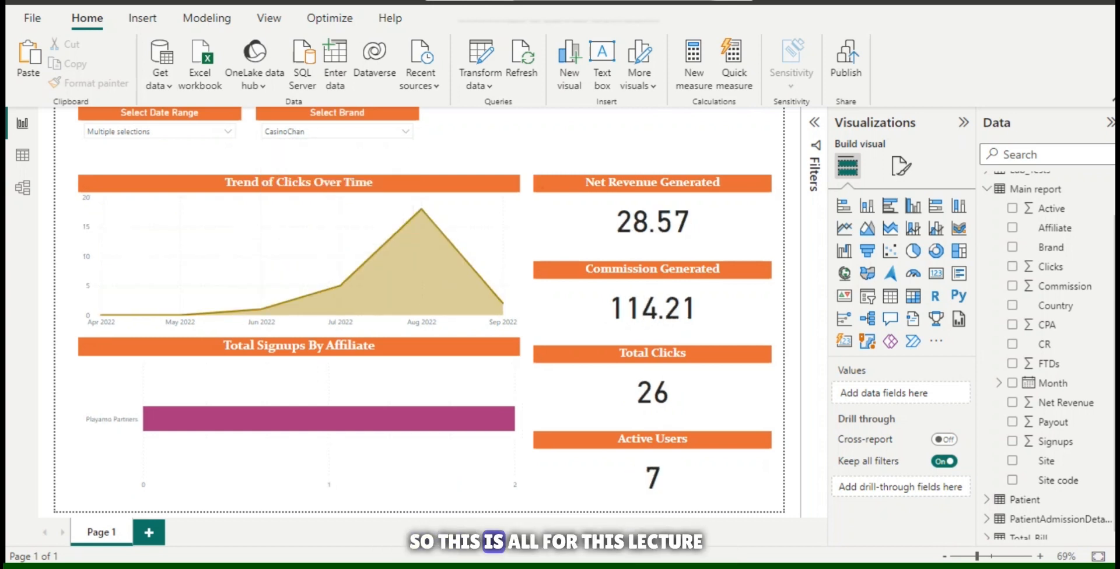